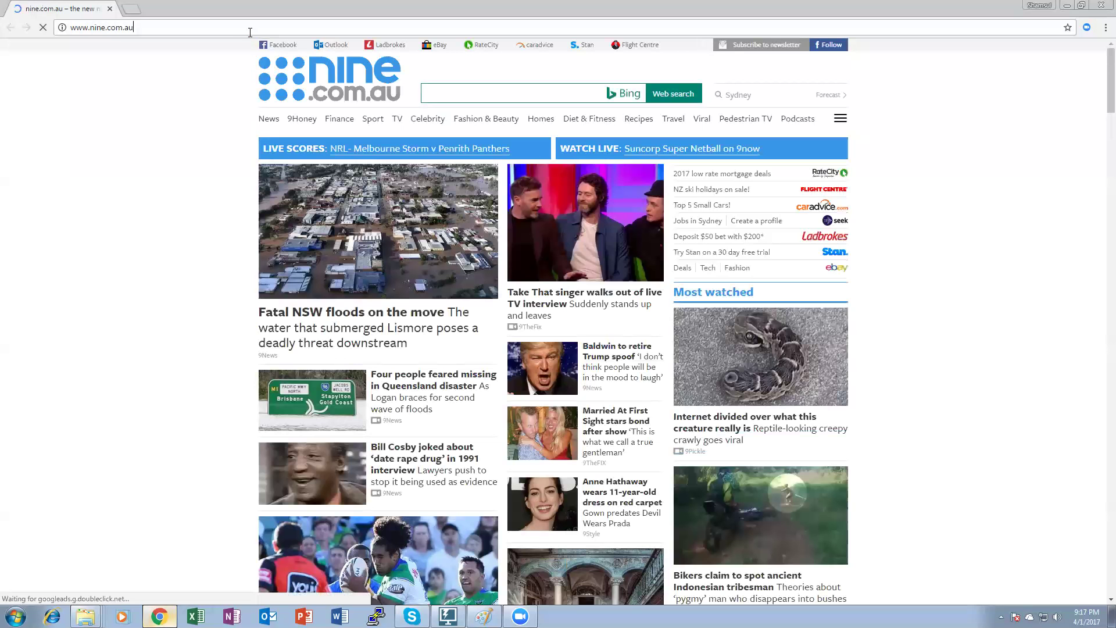
Replace the current address with k5trading.xyz and load the K5 Trading site.
{"action": "left_click", "coordinate": [250, 32]}
{"action": "type", "text": "k5trading.x"}
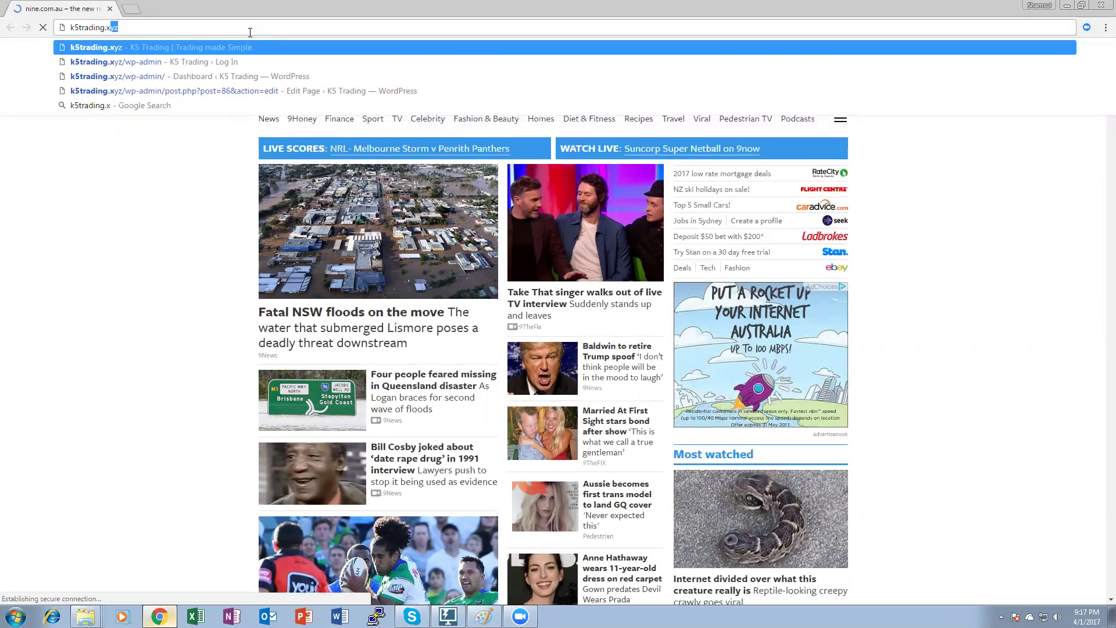
{"action": "key", "text": "End"}
{"action": "key", "text": "Return"}
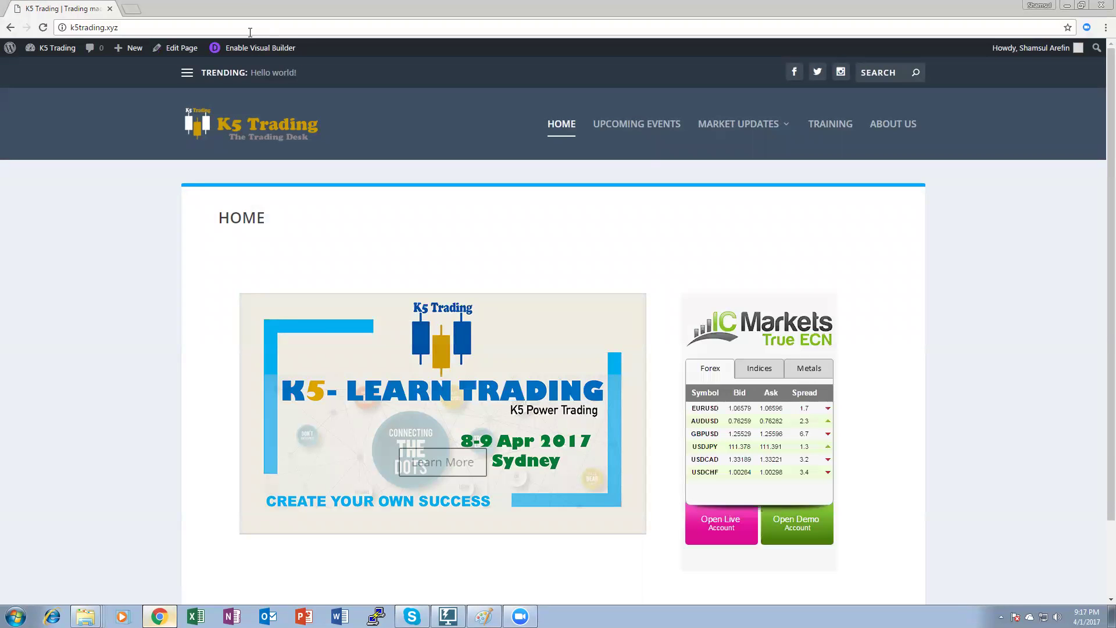
Scroll down the K5 Trading home page to reach the IC Markets demo account link.
{"action": "scroll", "coordinate": [929, 334], "scroll_direction": "down", "scroll_amount": 2}
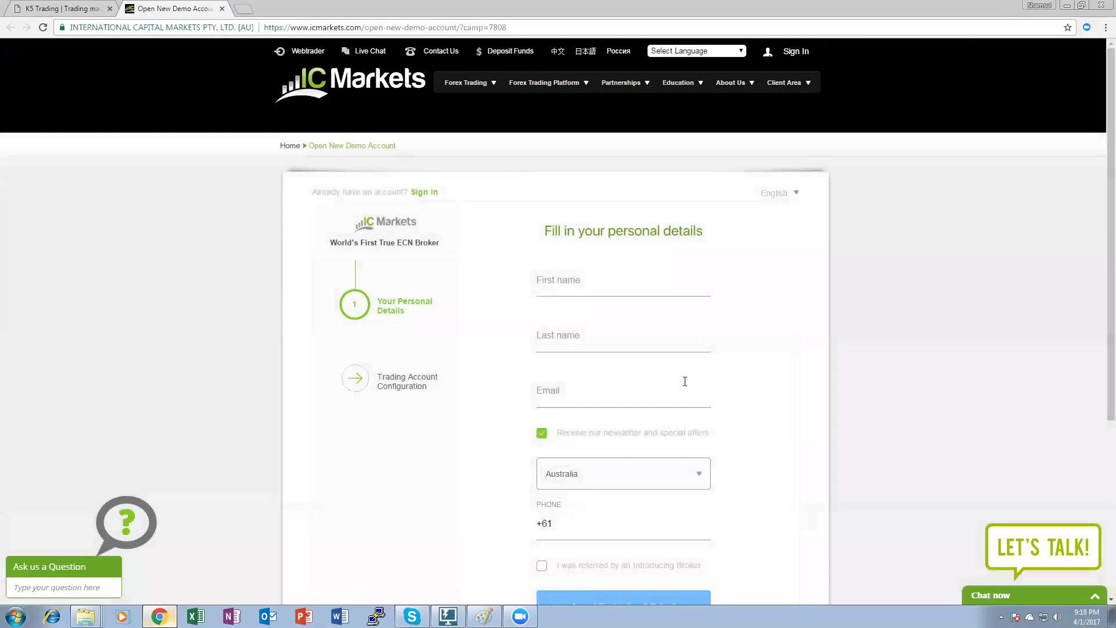
Fill in the sign-up form's first name, last name, e-mail address and phone number.
{"action": "left_click", "coordinate": [594, 286]}
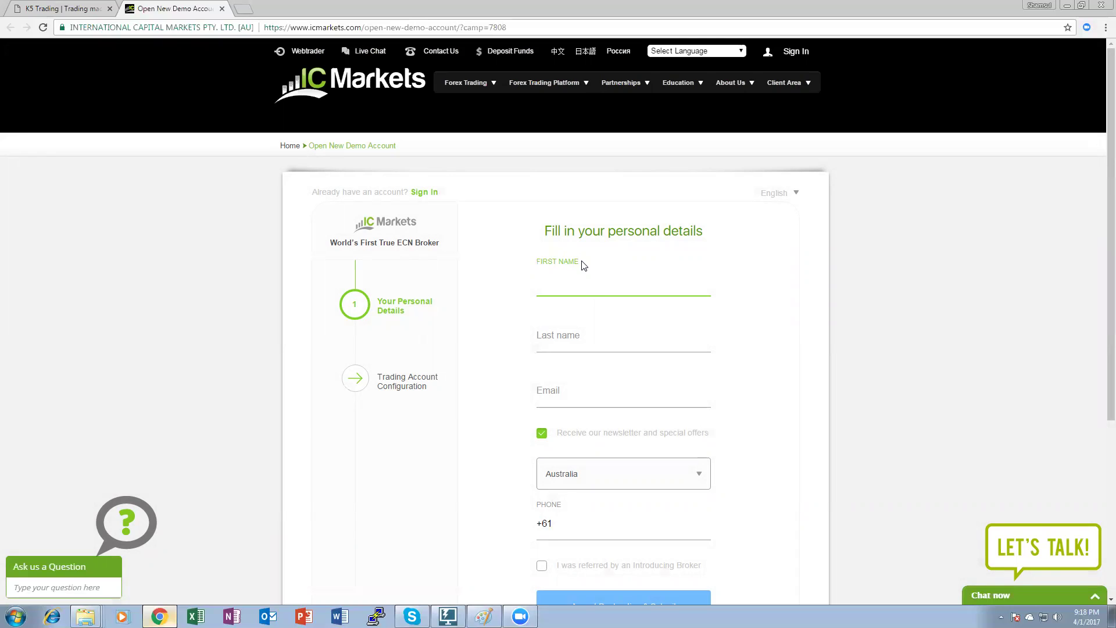
{"action": "key", "text": "Tab"}
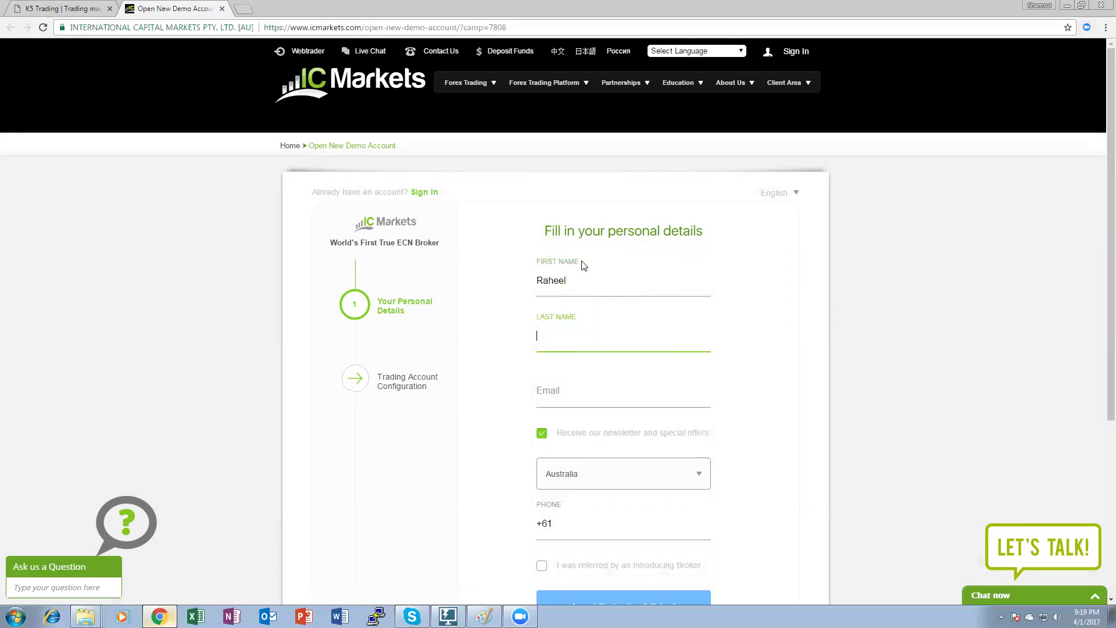
{"action": "key", "text": "Tab"}
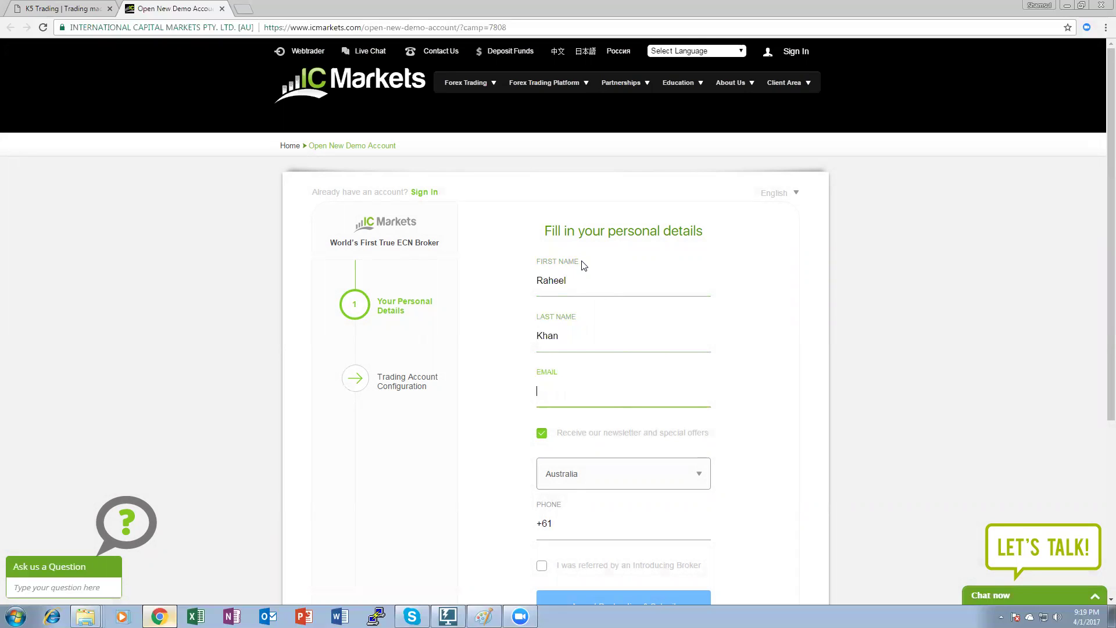
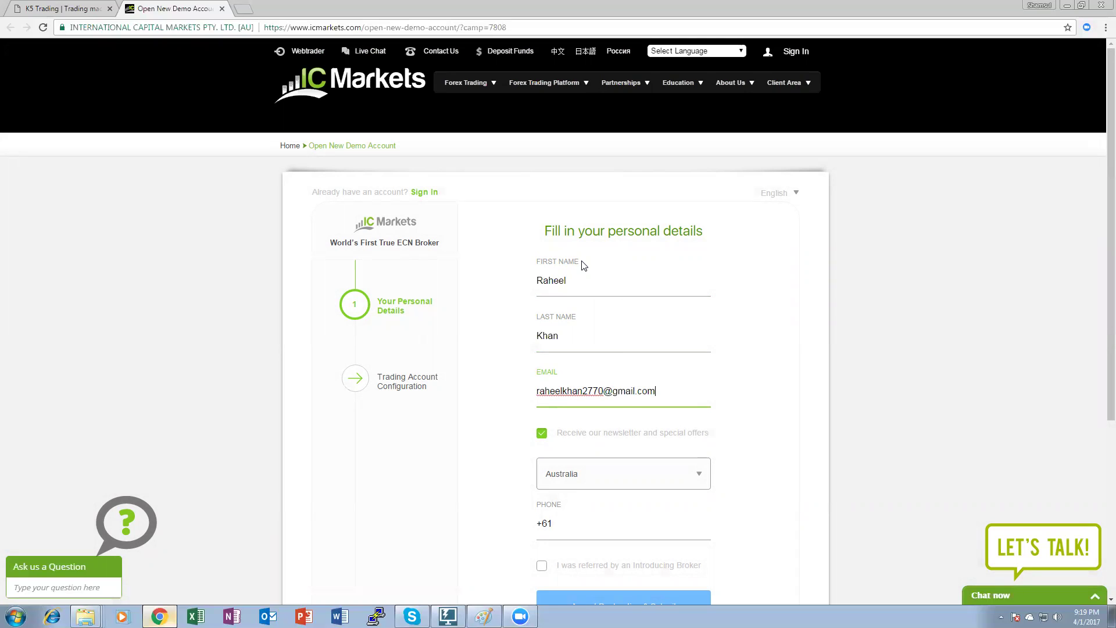
{"action": "scroll", "coordinate": [618, 393], "scroll_direction": "down", "scroll_amount": 2}
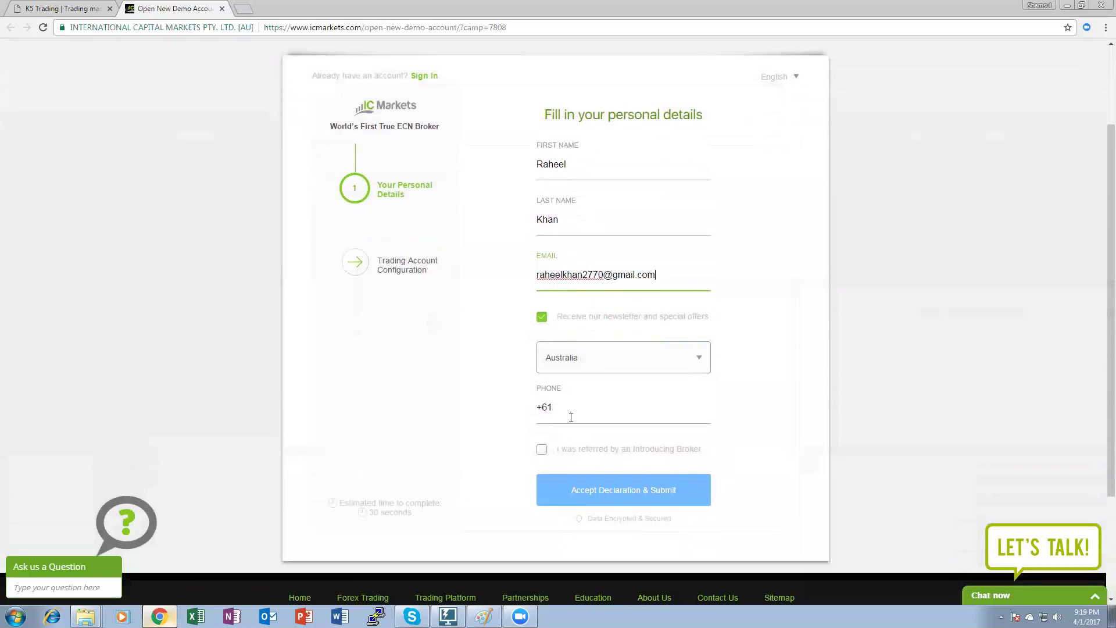
{"action": "left_click", "coordinate": [571, 417]}
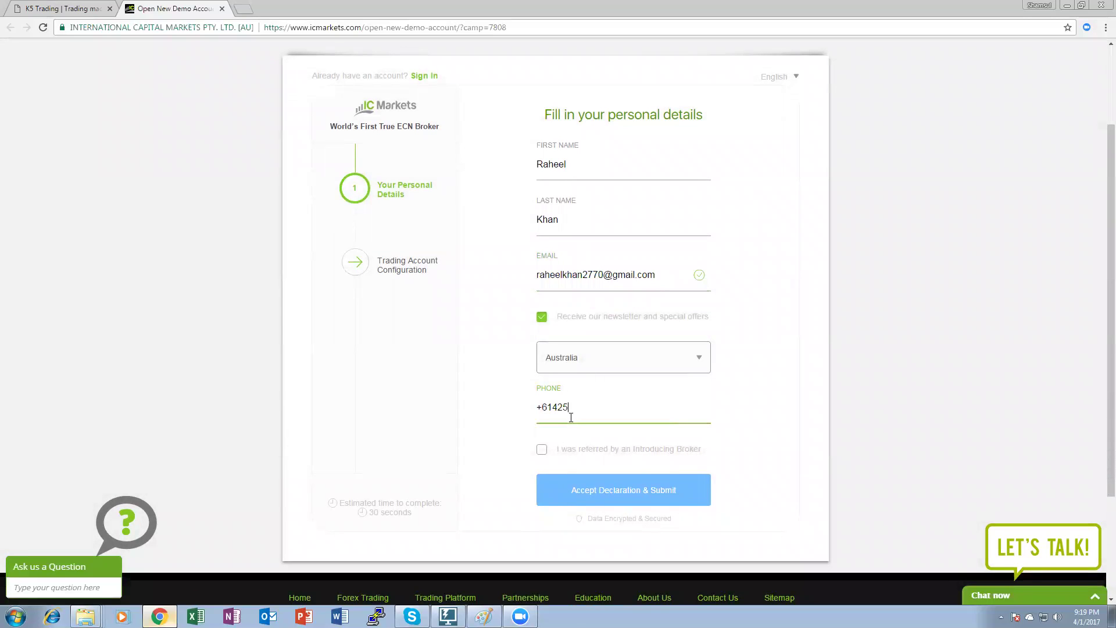
Tick the Introducing Broker option, select the referral ID, and submit the demo sign-up.
{"action": "scroll", "coordinate": [577, 465], "scroll_direction": "down", "scroll_amount": 1}
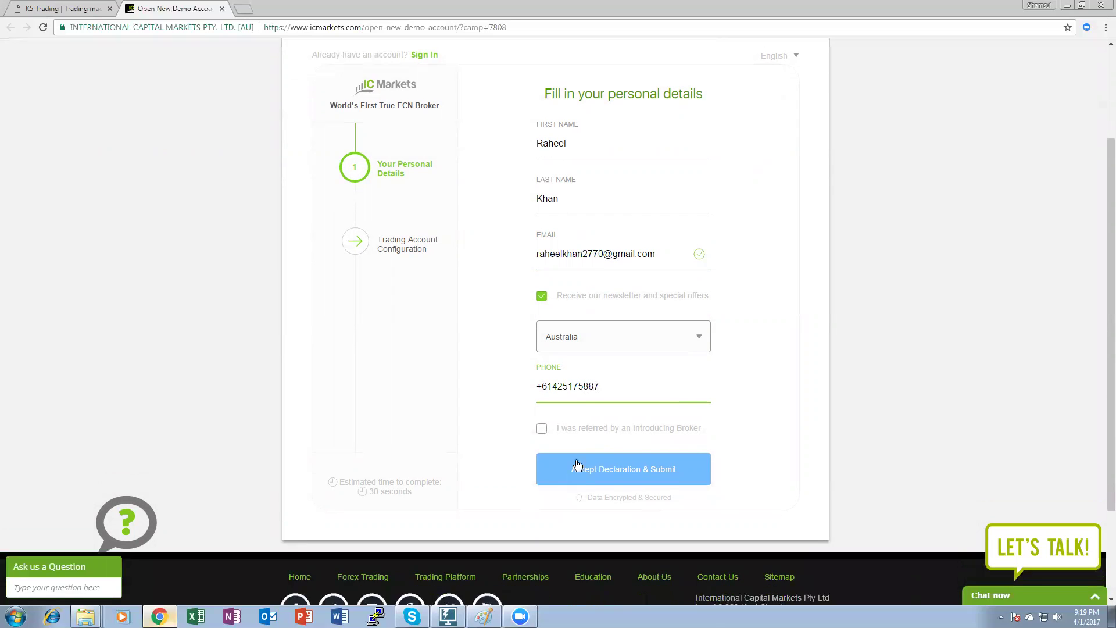
{"action": "scroll", "coordinate": [577, 465], "scroll_direction": "down", "scroll_amount": 2}
{"action": "left_click", "coordinate": [542, 300]}
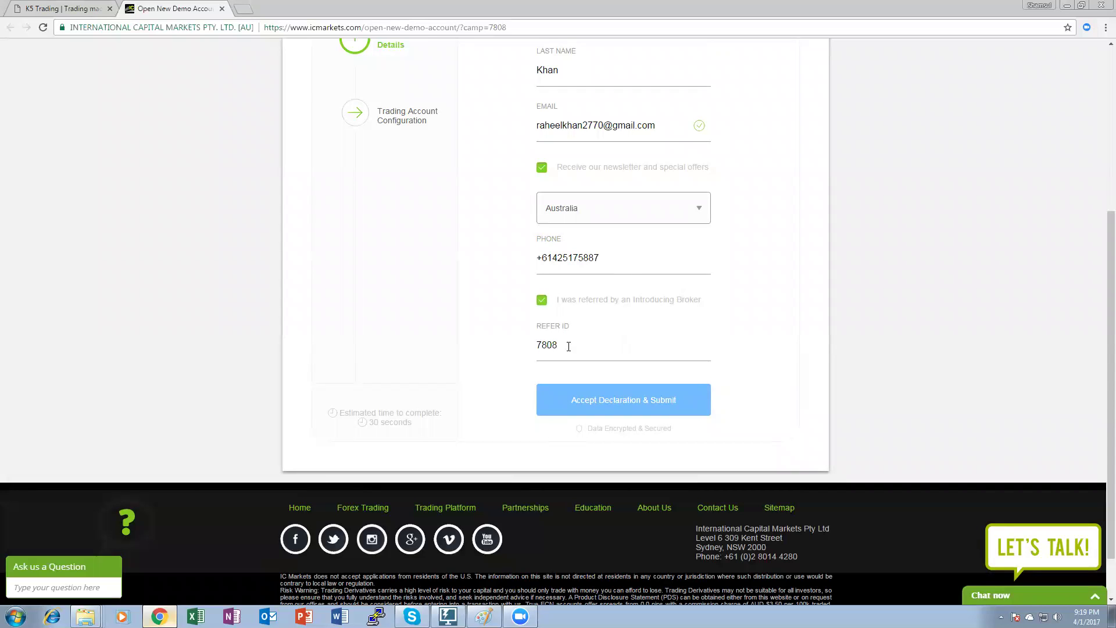
{"action": "left_click_drag", "start_coordinate": [564, 347], "coordinate": [520, 349]}
{"action": "left_click", "coordinate": [532, 349]}
{"action": "left_click_drag", "start_coordinate": [570, 345], "coordinate": [528, 347]}
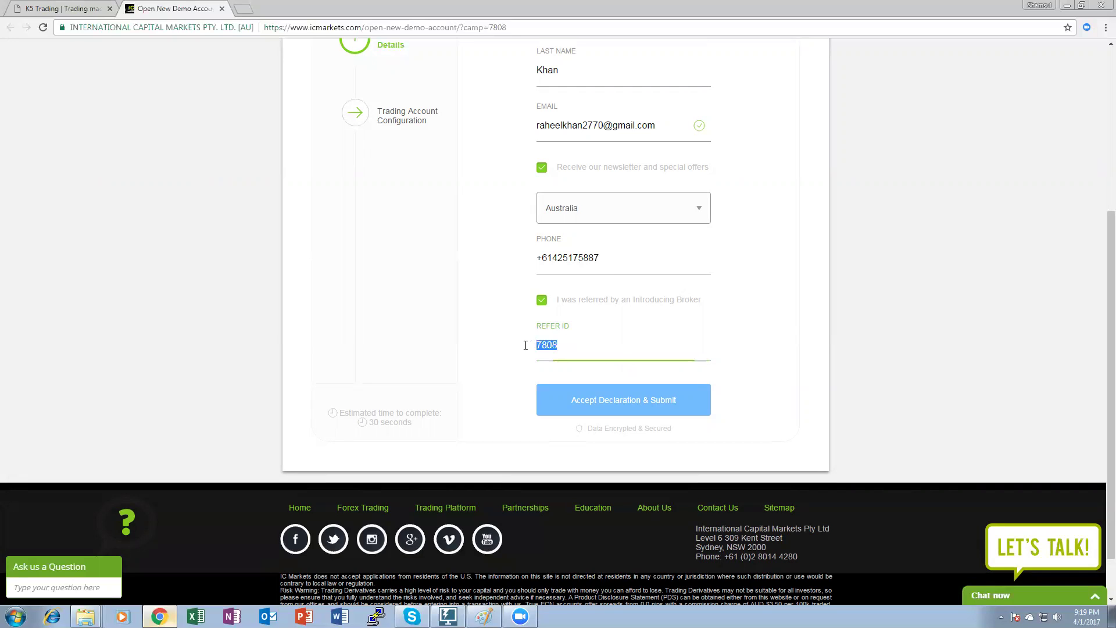
{"action": "left_click", "coordinate": [597, 414]}
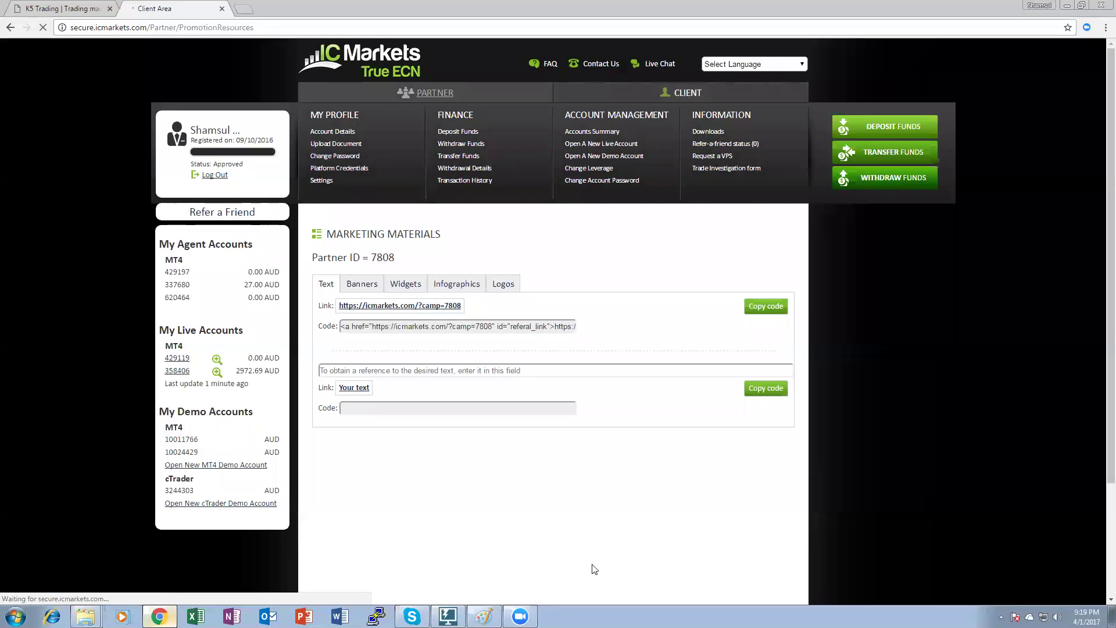
Download the MetaTrader 4 installer from the Client Area Downloads page, then minimize Chrome.
{"action": "left_click", "coordinate": [706, 132]}
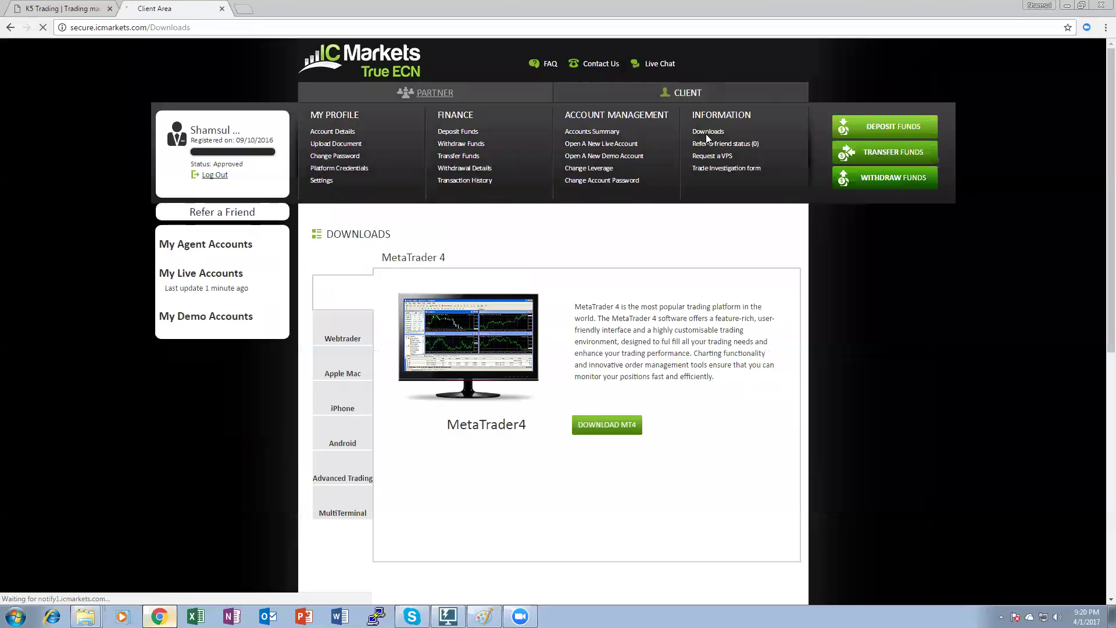
{"action": "left_click", "coordinate": [613, 431]}
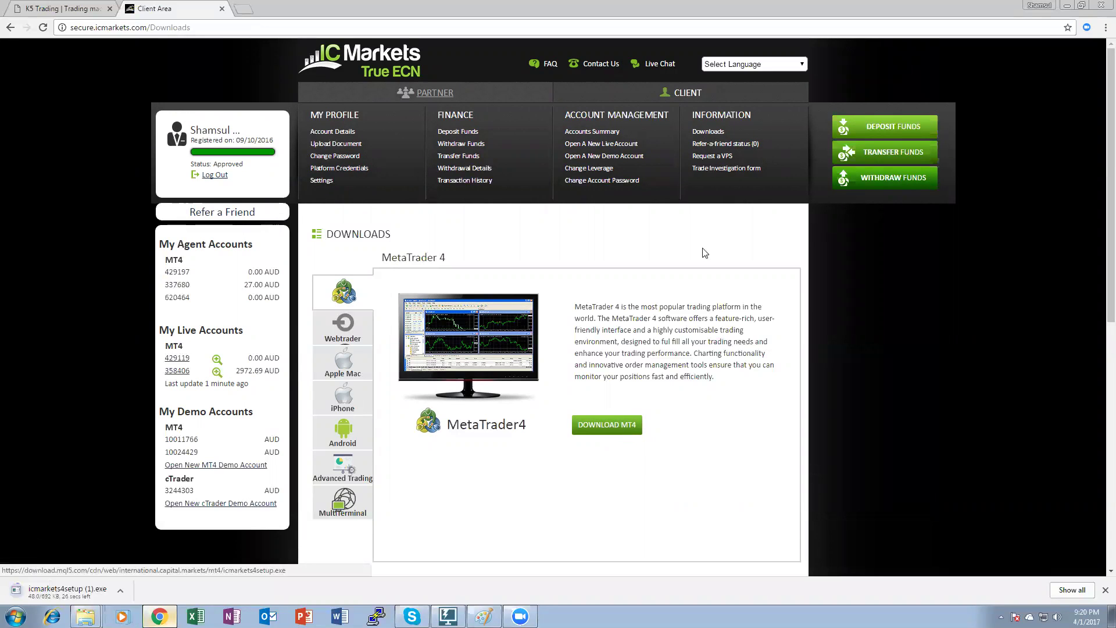
{"action": "left_click", "coordinate": [1067, 7]}
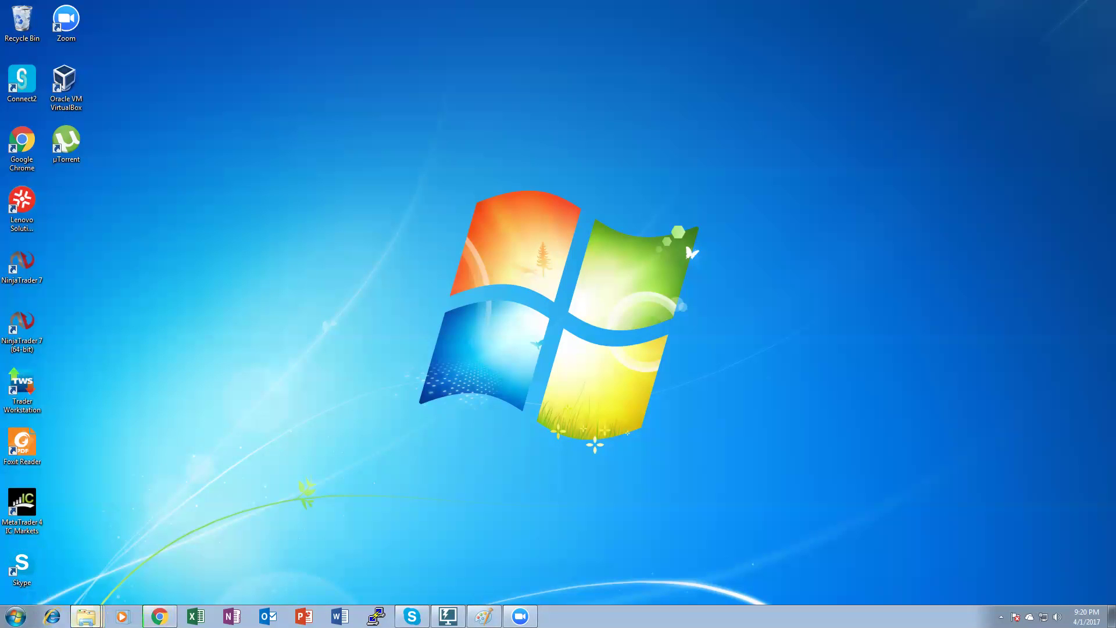
In the ICM-2 Explorer window, go to Downloads and sort the files by Name.
{"action": "mouse_move", "coordinate": [86, 616]}
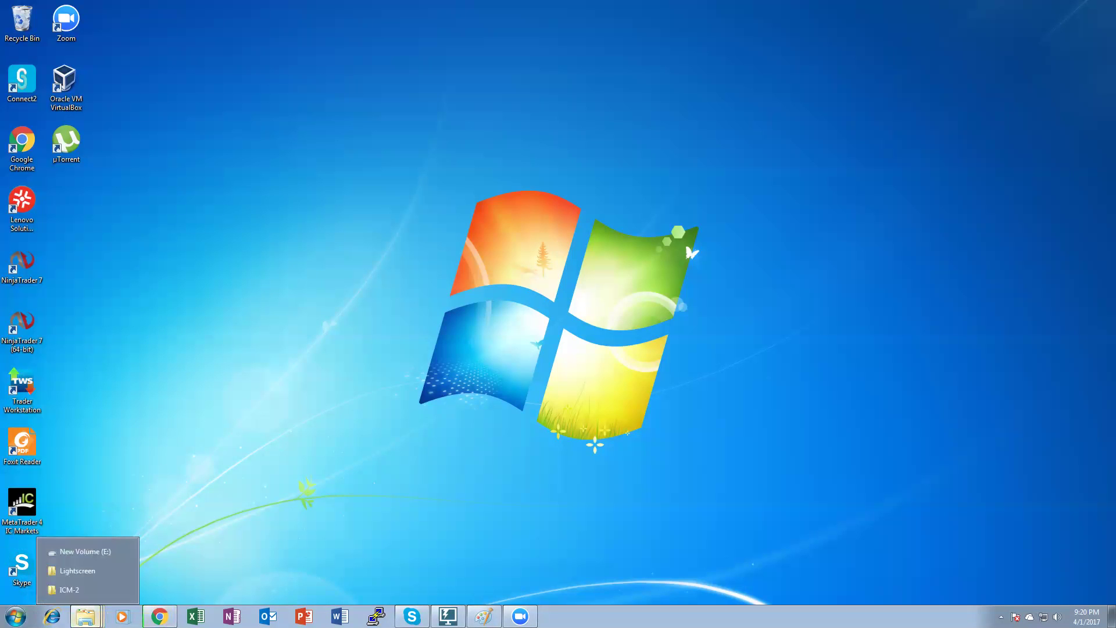
{"action": "left_click", "coordinate": [70, 590]}
{"action": "left_click", "coordinate": [224, 152]}
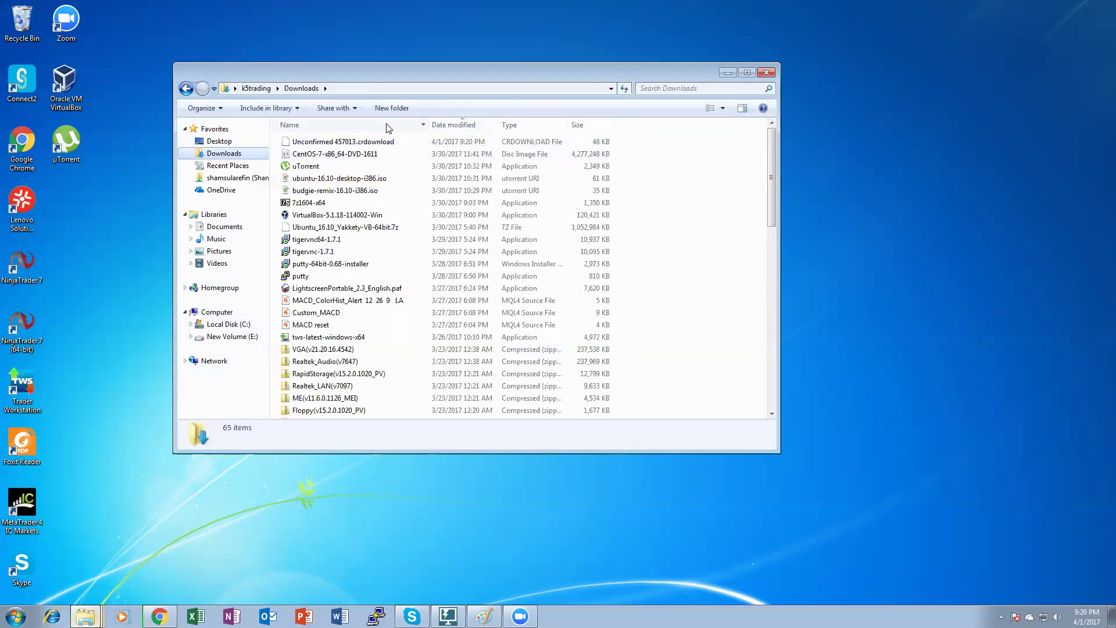
{"action": "left_click", "coordinate": [308, 124]}
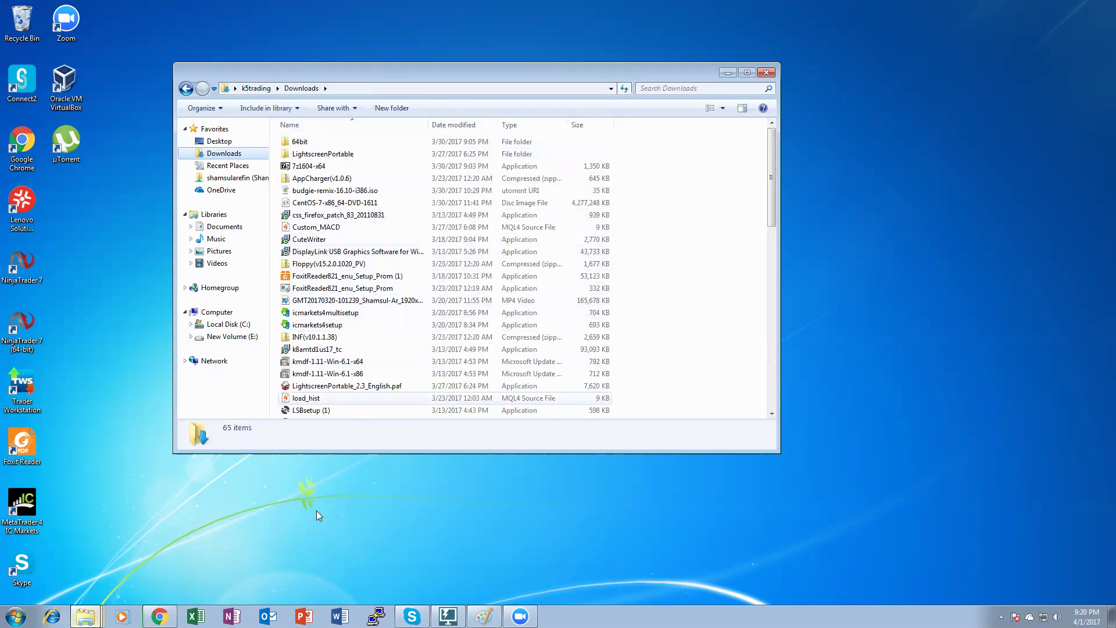
Launch the icmarkets4setup installer from Downloads and hide the Explorer window.
{"action": "mouse_move", "coordinate": [159, 616]}
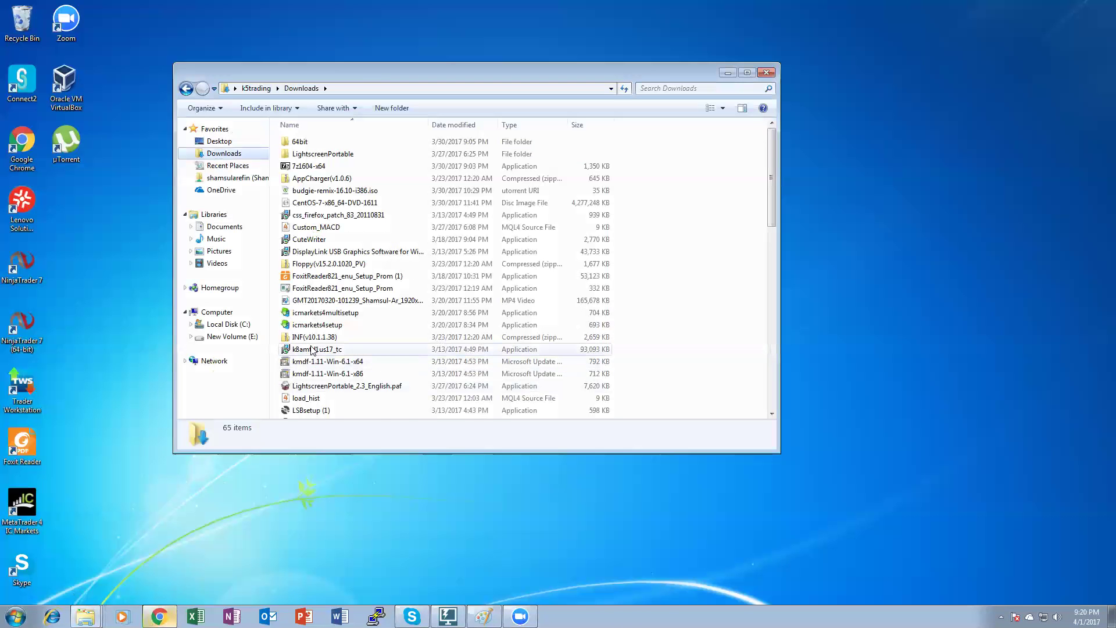
{"action": "left_click", "coordinate": [312, 349]}
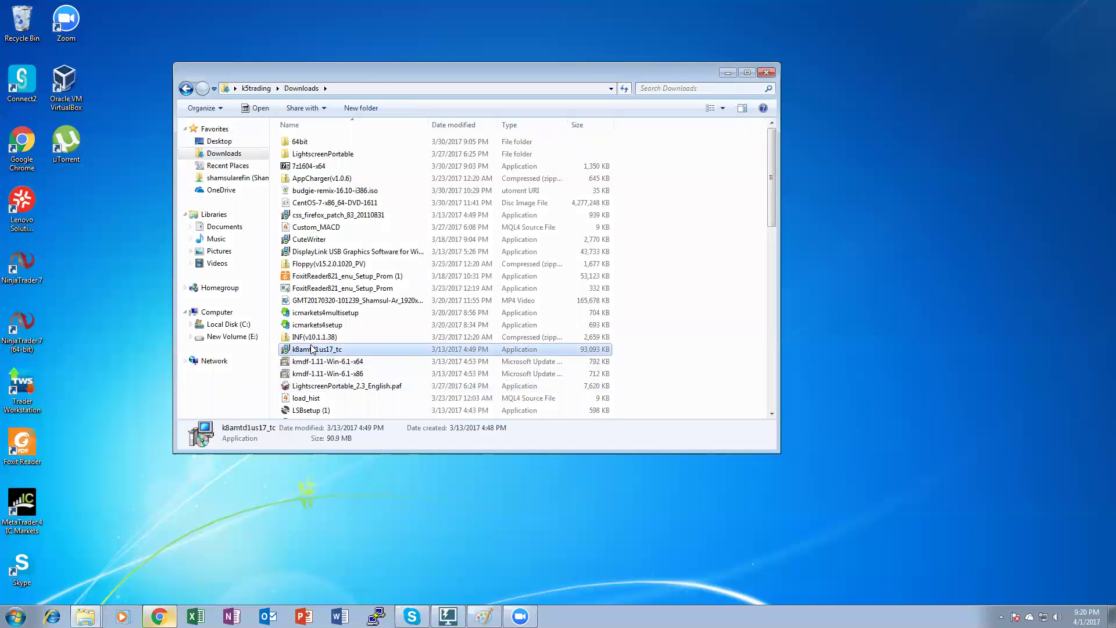
{"action": "key", "text": "i"}
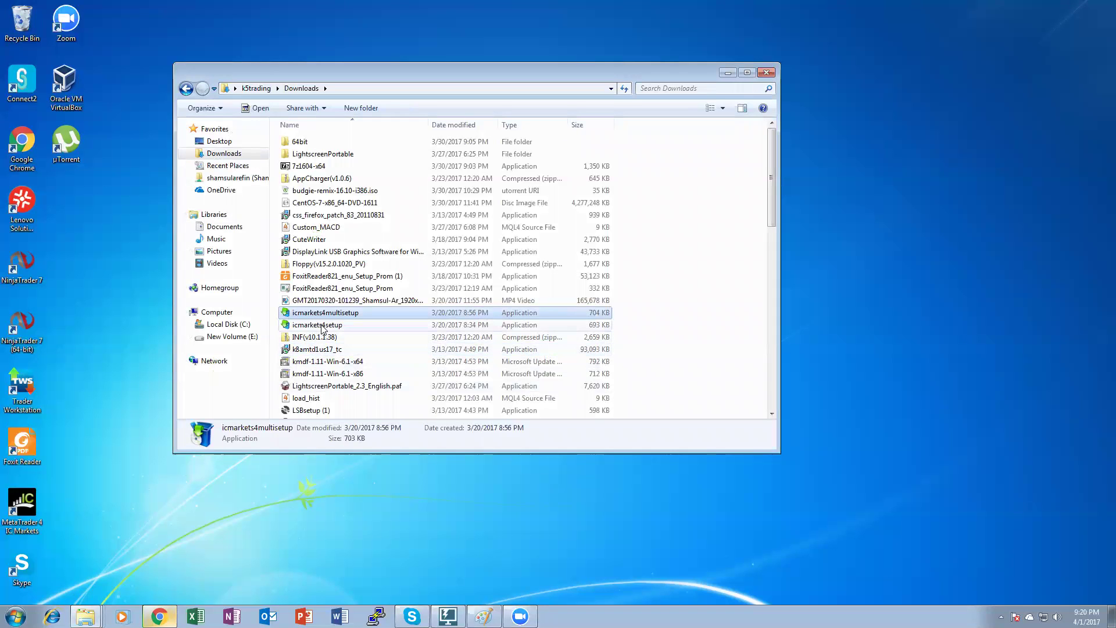
{"action": "left_click", "coordinate": [326, 329]}
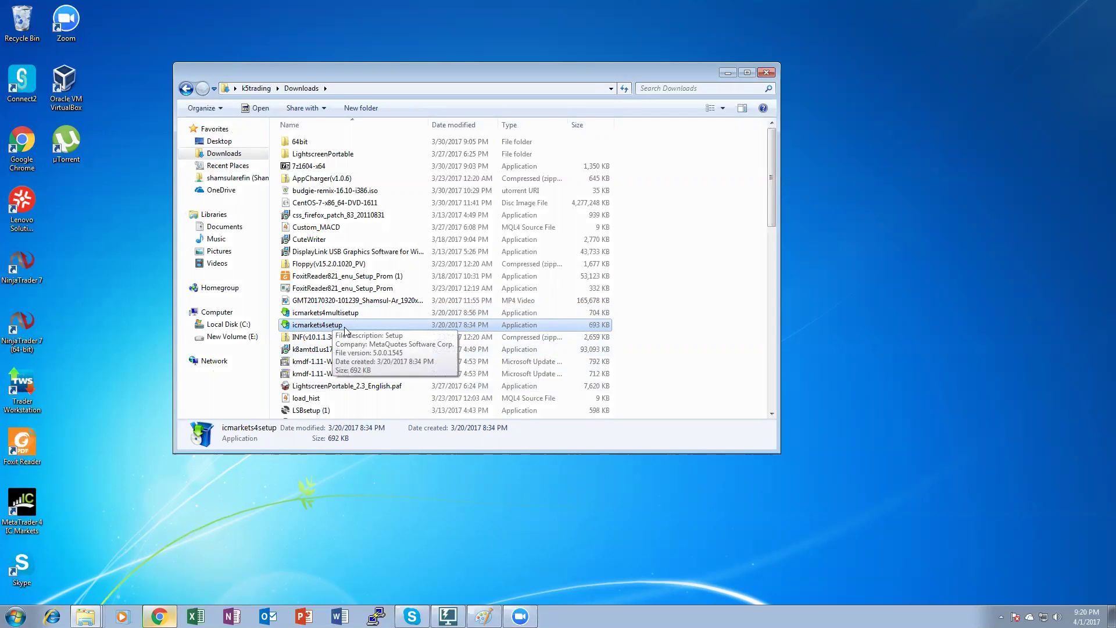
{"action": "double_click", "coordinate": [345, 330]}
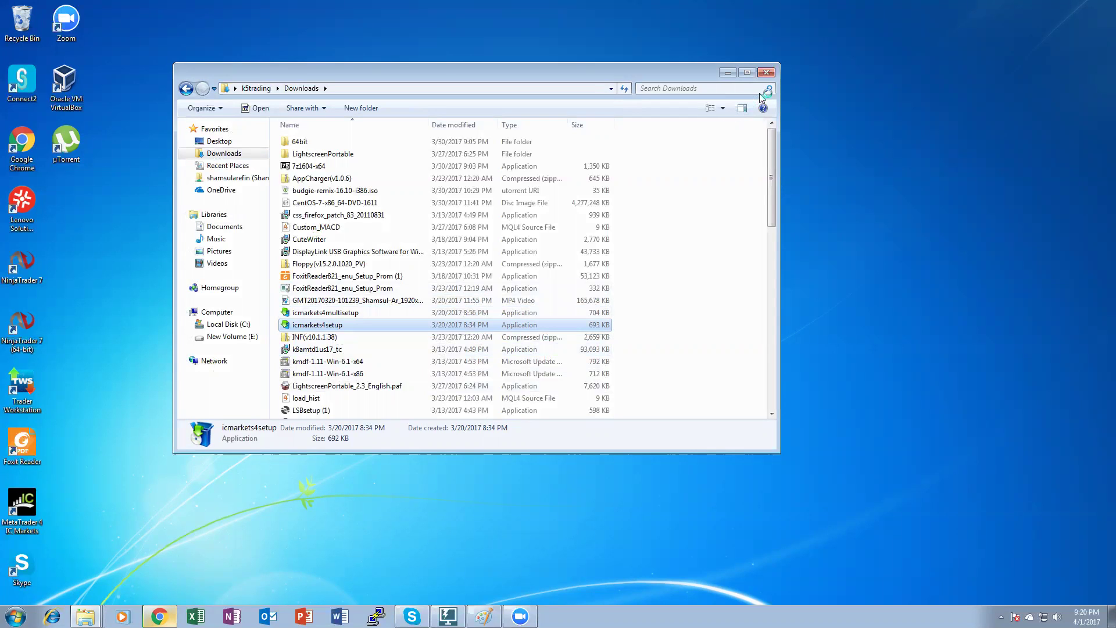
{"action": "left_click", "coordinate": [727, 74]}
Allow the installer to run and accept the MetaTrader 4 licence agreement.
{"action": "left_click", "coordinate": [583, 323]}
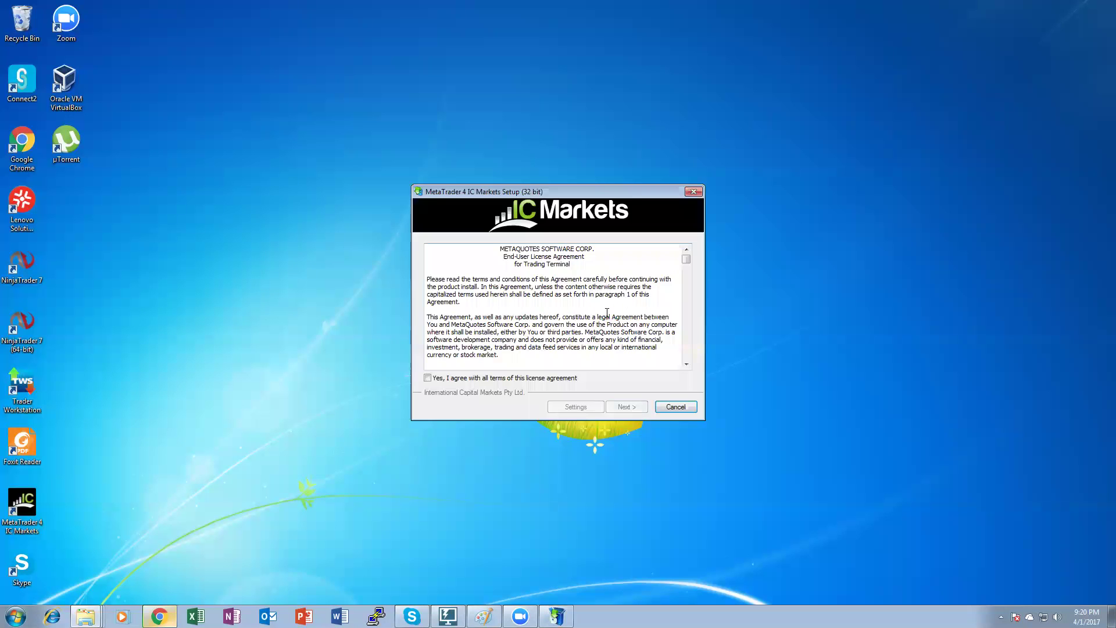
{"action": "left_click", "coordinate": [428, 379]}
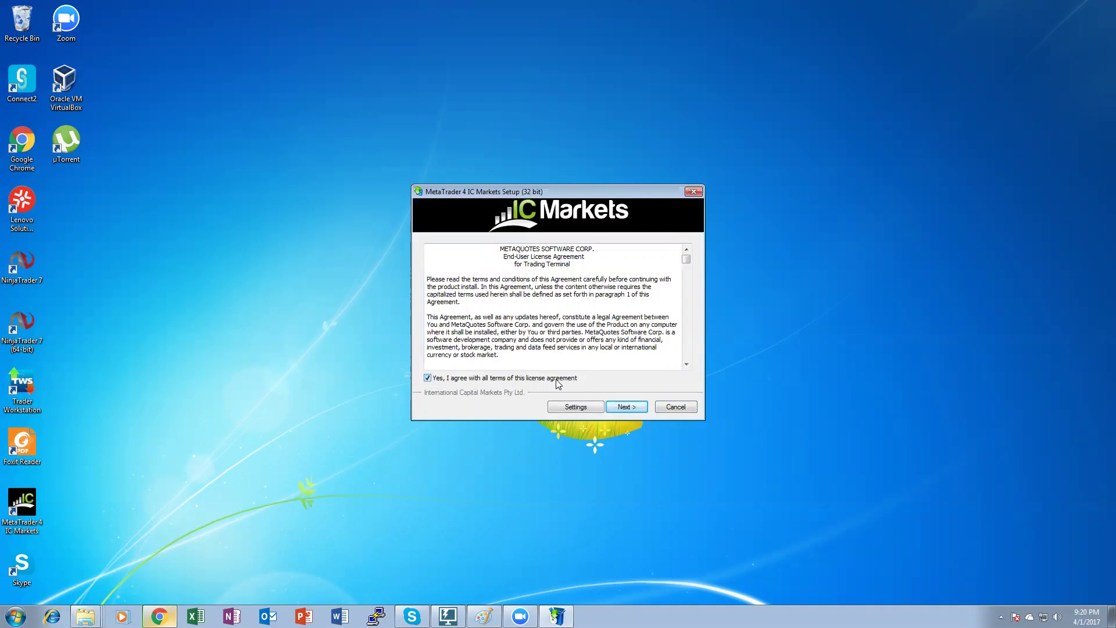
{"action": "left_click", "coordinate": [579, 408]}
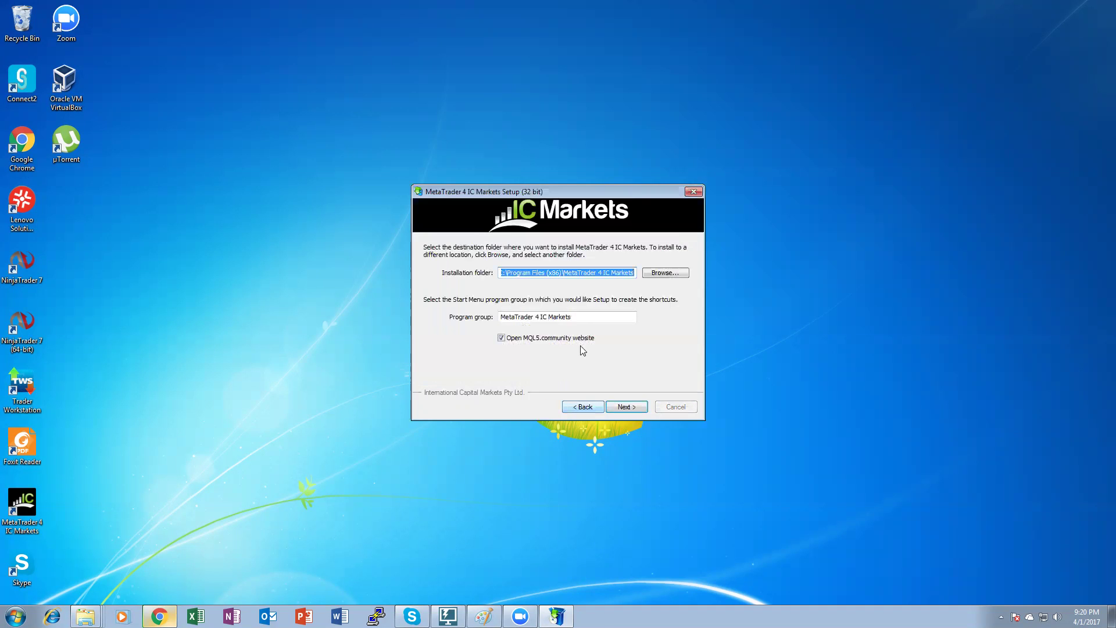
Install into c:\ICM-3 with the MQL5.community website option unchecked, then finish setup.
{"action": "left_click", "coordinate": [634, 274]}
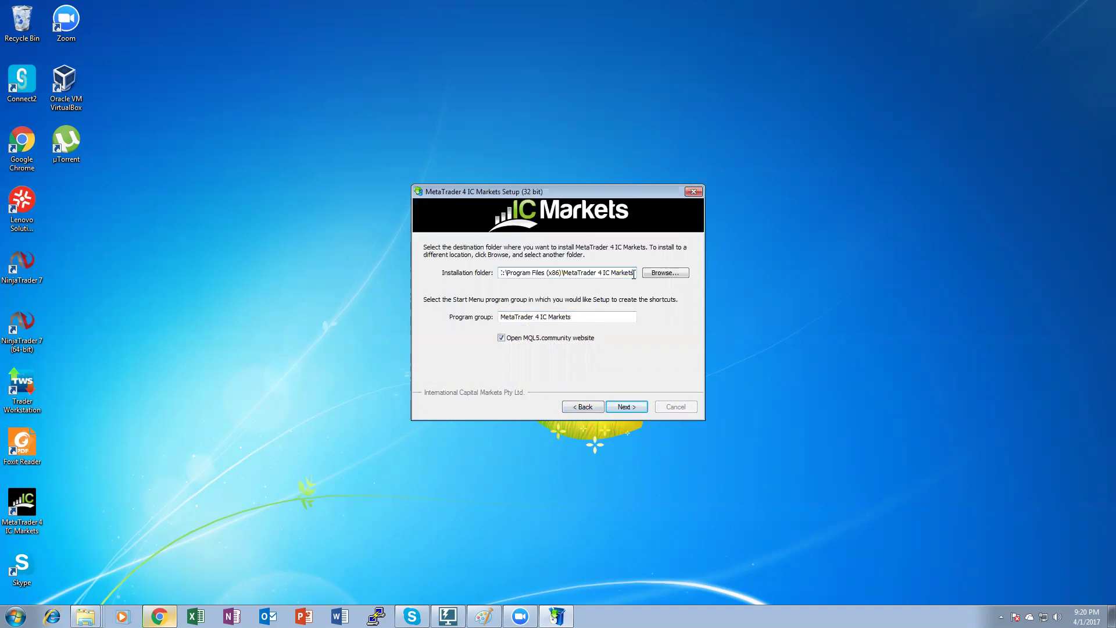
{"action": "left_click_drag", "start_coordinate": [634, 275], "coordinate": [505, 275]}
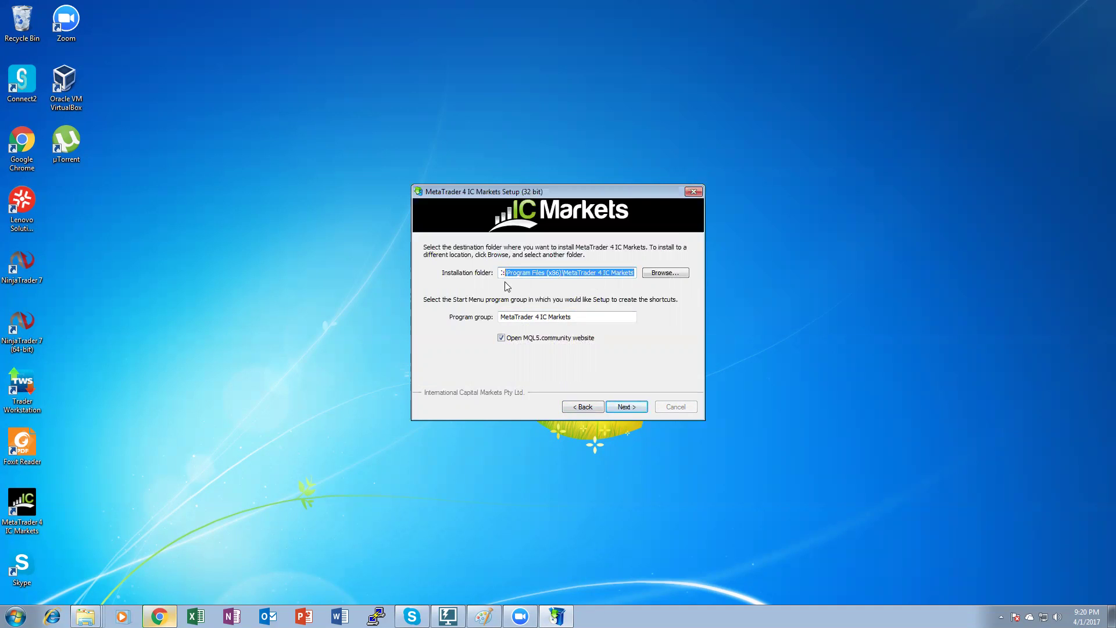
{"action": "key", "text": "BackSpace"}
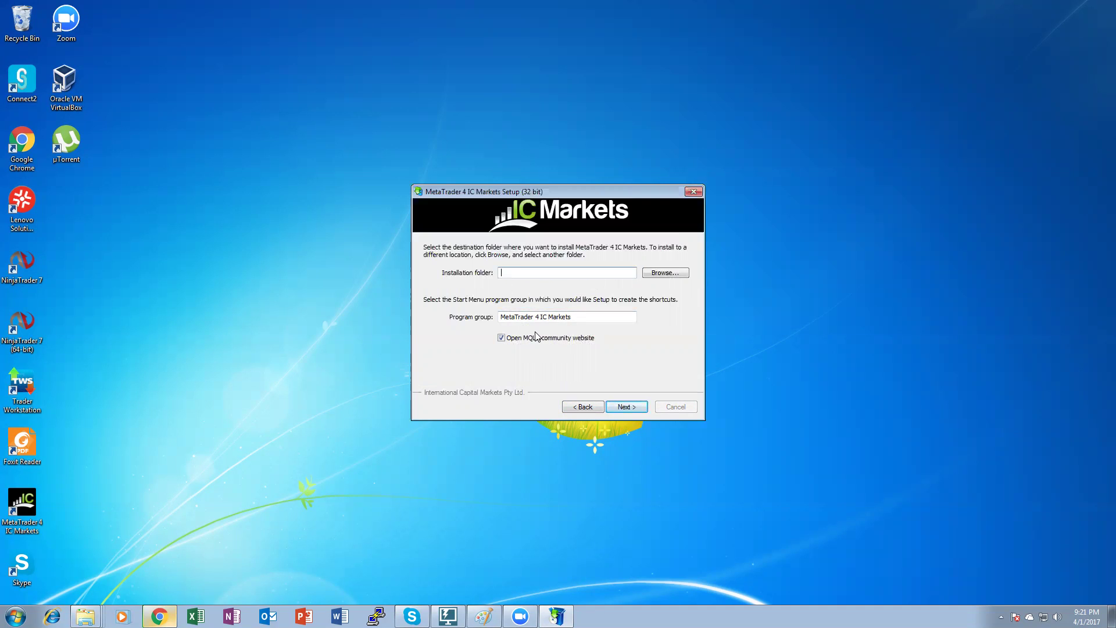
{"action": "type", "text": "c:\\ICM-3"}
{"action": "left_click", "coordinate": [501, 338]}
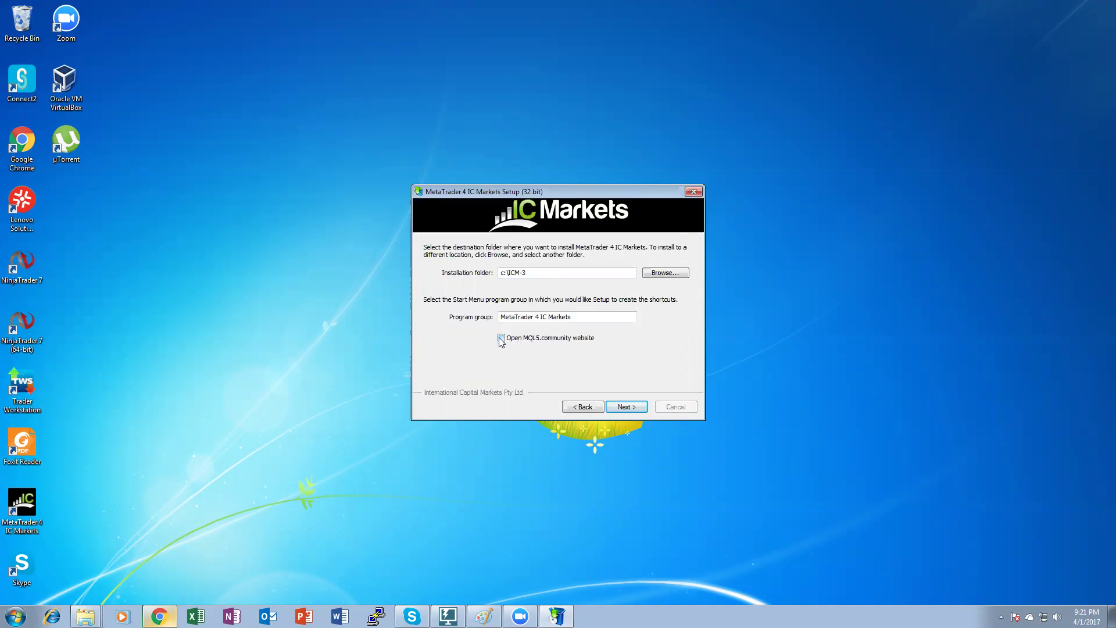
{"action": "left_click", "coordinate": [615, 408]}
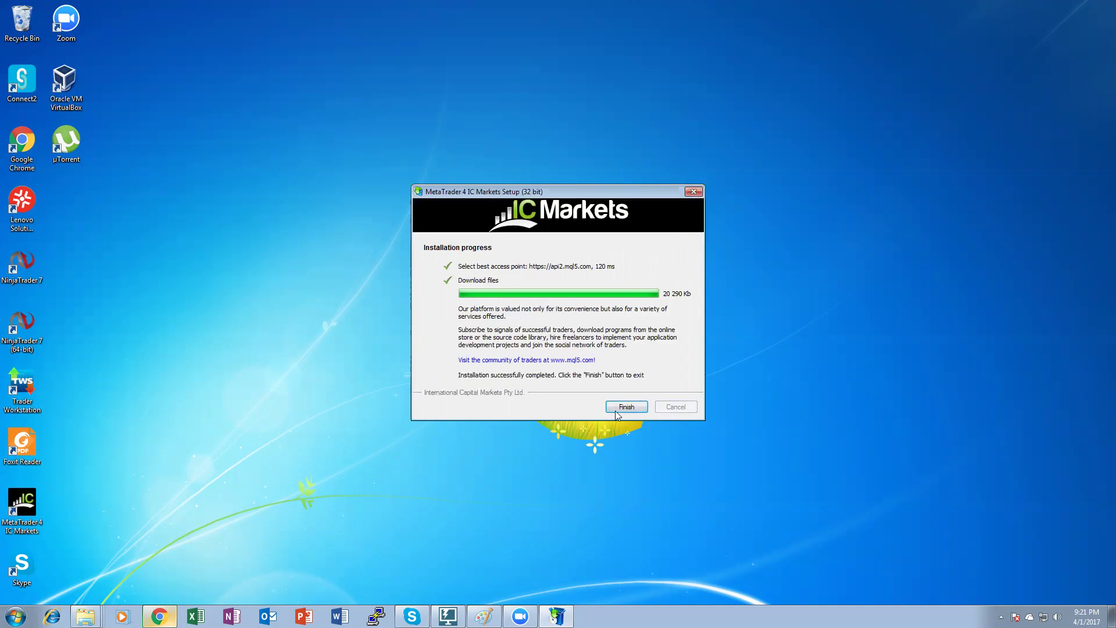
{"action": "left_click", "coordinate": [616, 410]}
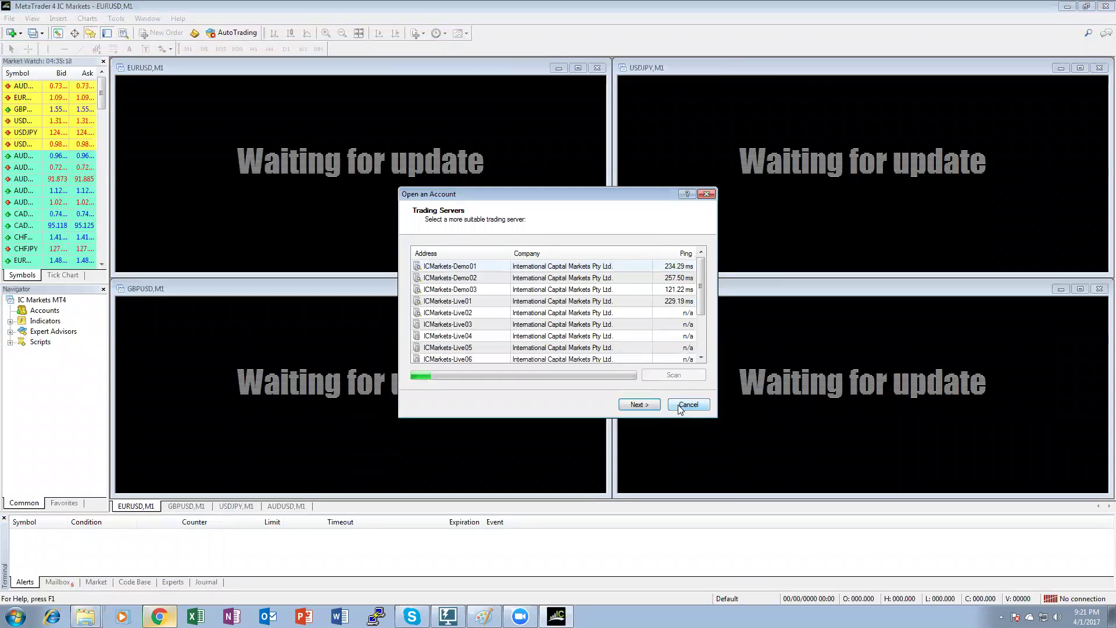
Cancel the Open an Account and login dialogs, then close the MetaTrader 4 terminal.
{"action": "left_click", "coordinate": [681, 406]}
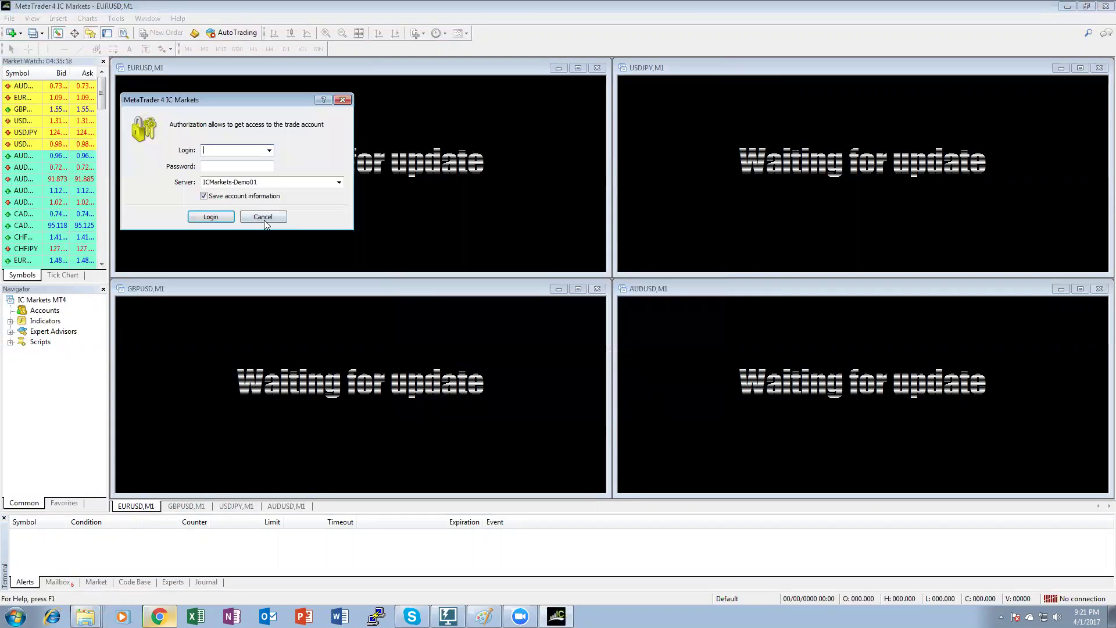
{"action": "left_click", "coordinate": [263, 217]}
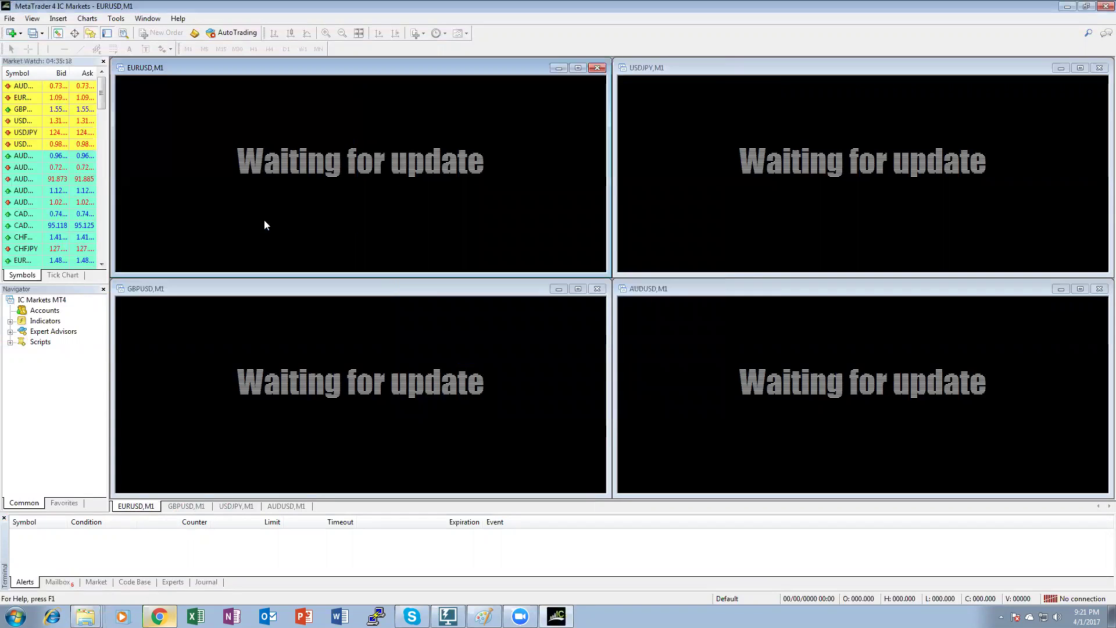
{"action": "left_click", "coordinate": [1105, 6]}
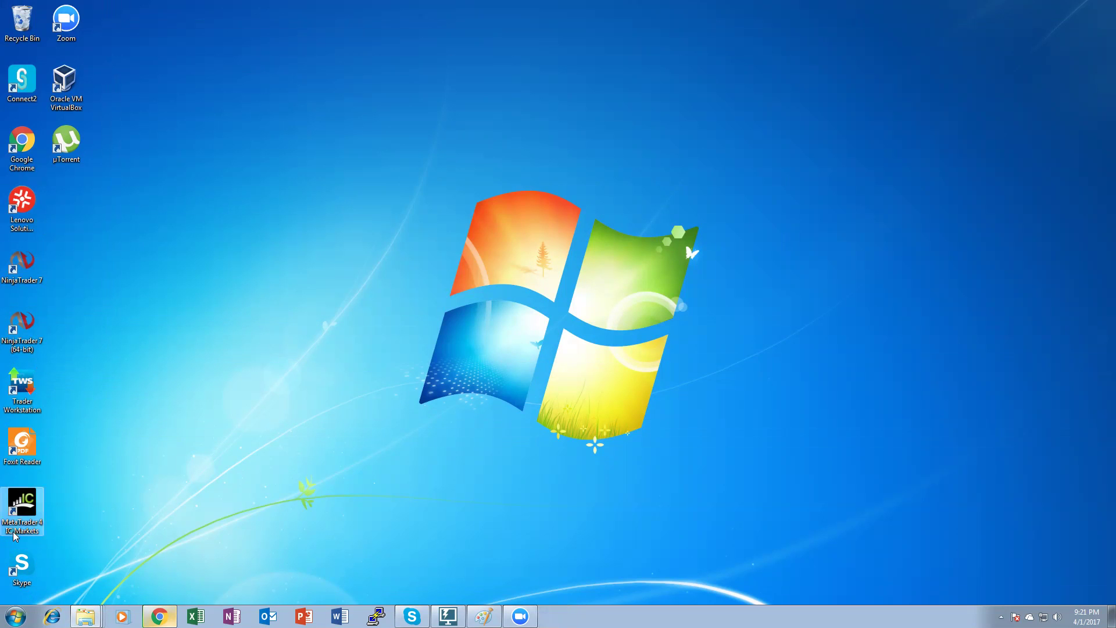
Append /portable to the MetaTrader 4 IC Markets shortcut target and save it with administrator permission.
{"action": "right_click", "coordinate": [17, 503]}
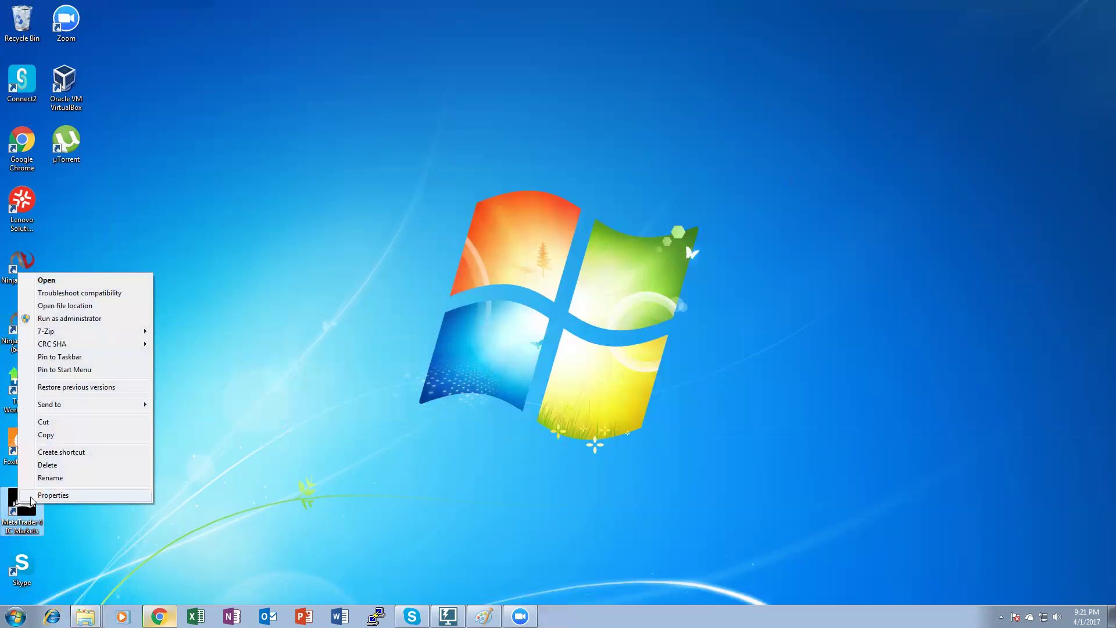
{"action": "left_click", "coordinate": [33, 495]}
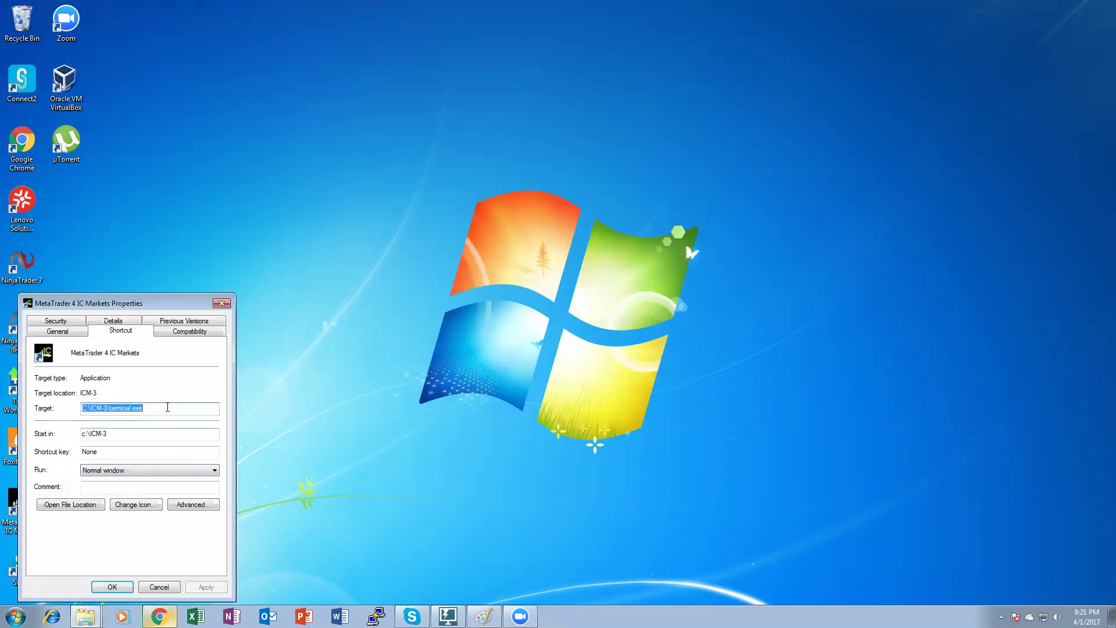
{"action": "left_click", "coordinate": [167, 407]}
{"action": "type", "text": "/"}
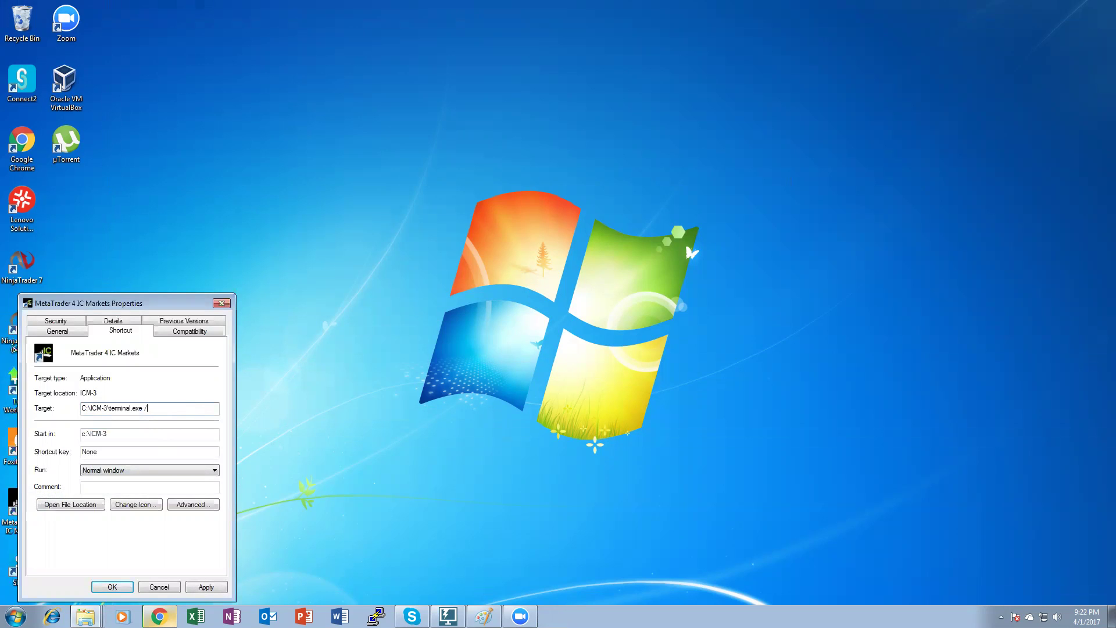
{"action": "type", "text": "portable"}
{"action": "left_click", "coordinate": [205, 587]}
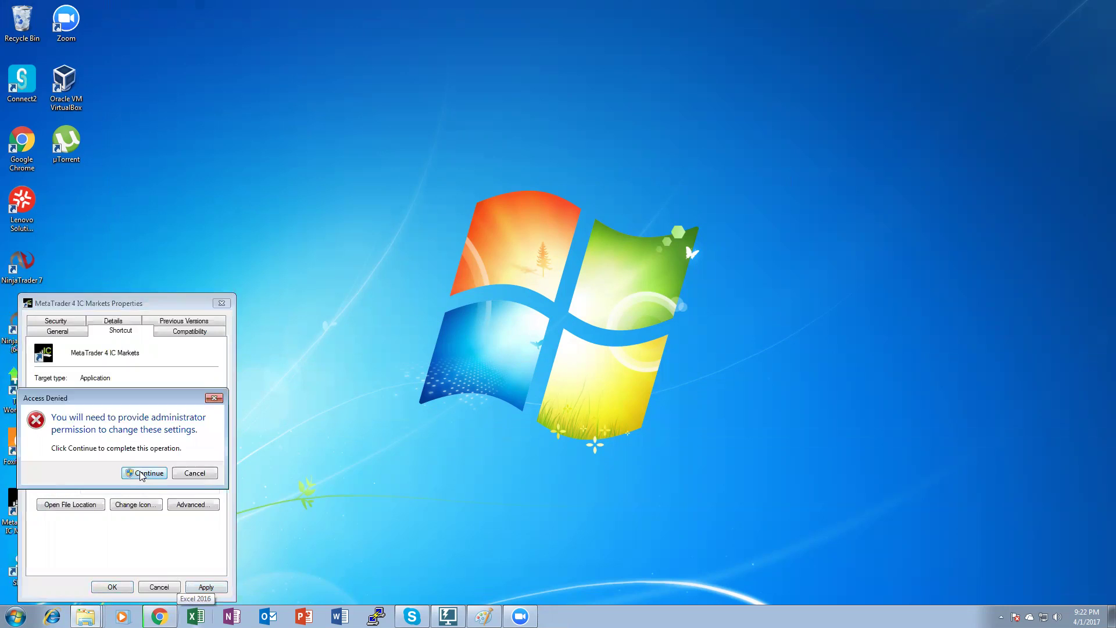
{"action": "left_click", "coordinate": [144, 473]}
{"action": "left_click", "coordinate": [174, 408]}
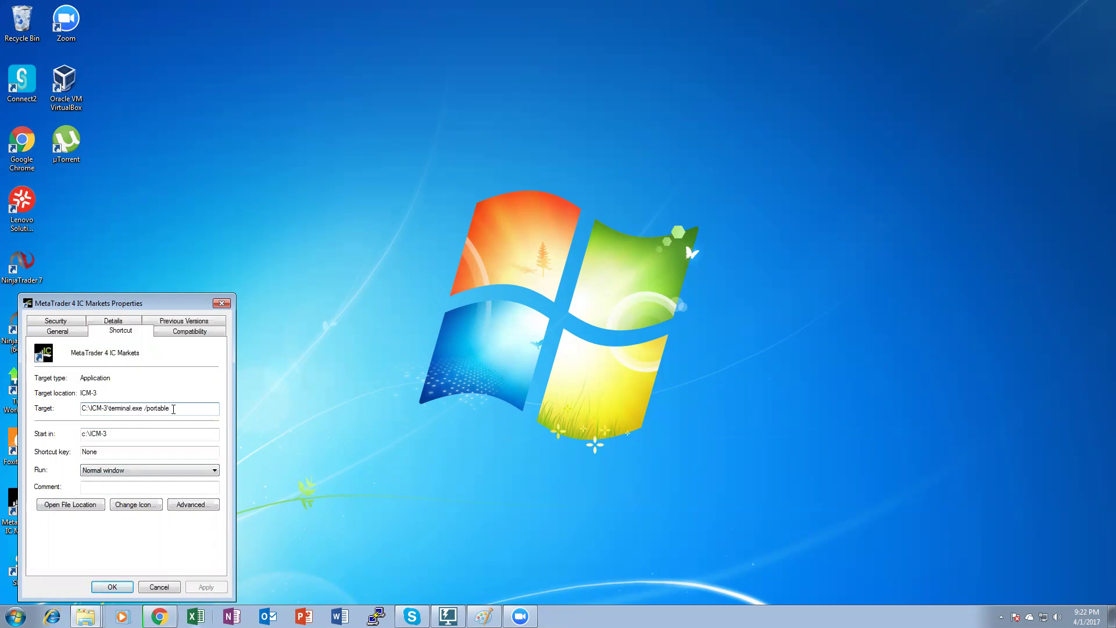
{"action": "left_click", "coordinate": [110, 587]}
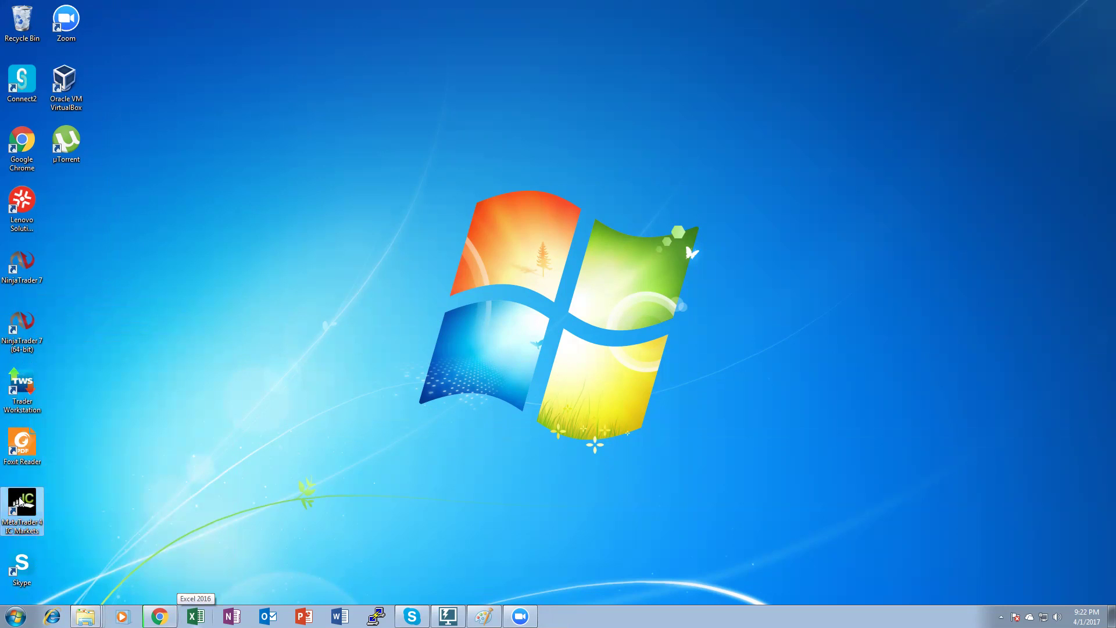
Launch MetaTrader 4 from the portable desktop shortcut and bring Chrome back to the front.
{"action": "double_click", "coordinate": [20, 501]}
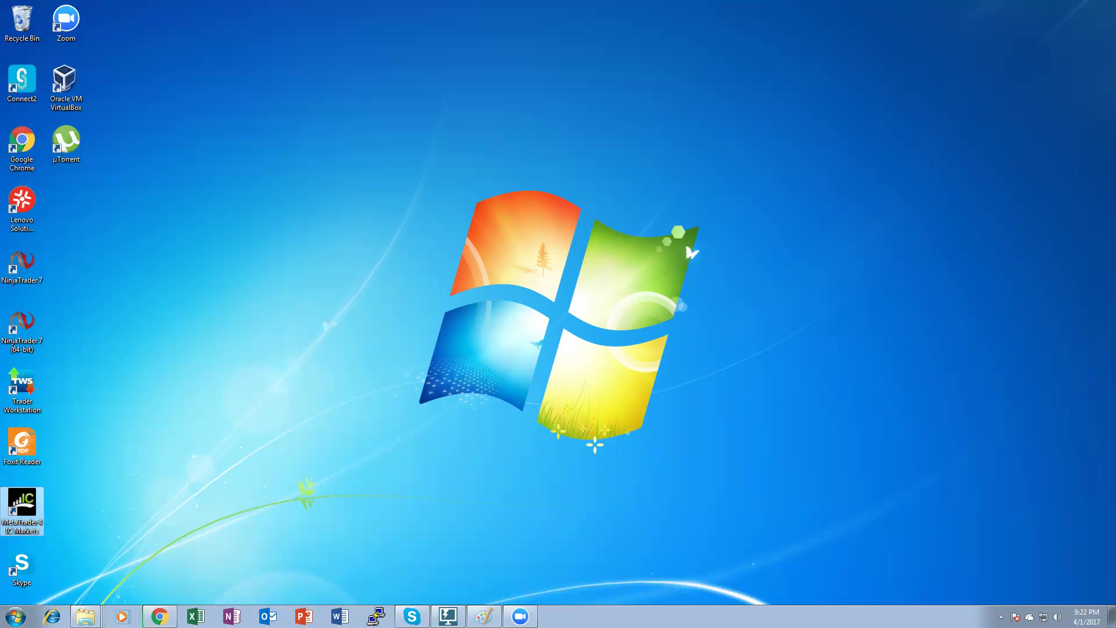
{"action": "left_click", "coordinate": [159, 616]}
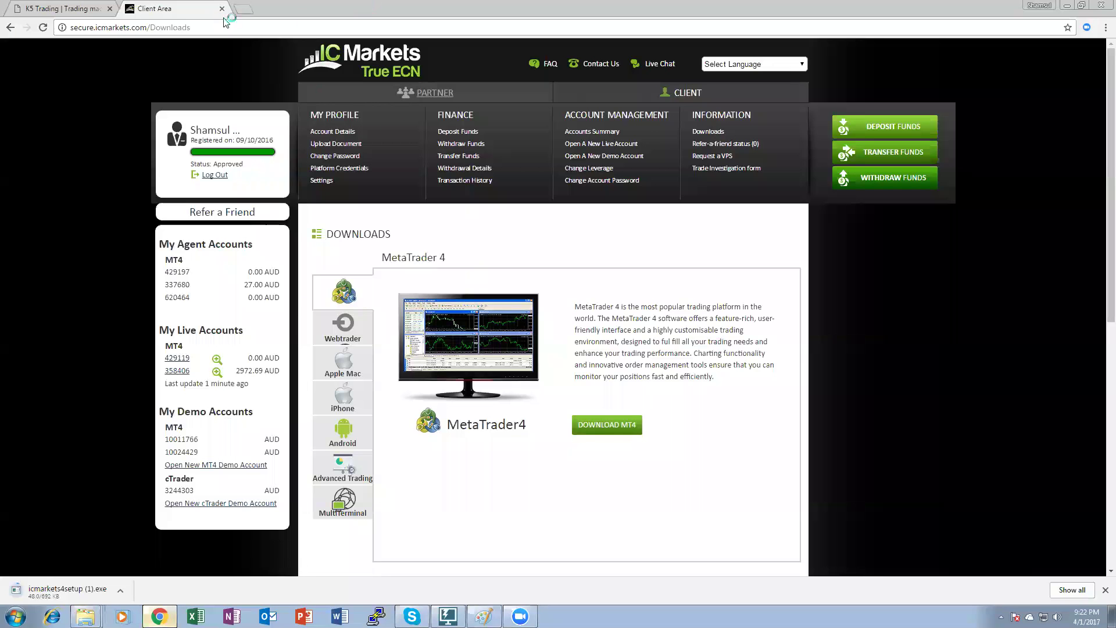
Open the new demo account form and choose MT4, True ECN and AUD currency.
{"action": "left_click", "coordinate": [243, 8]}
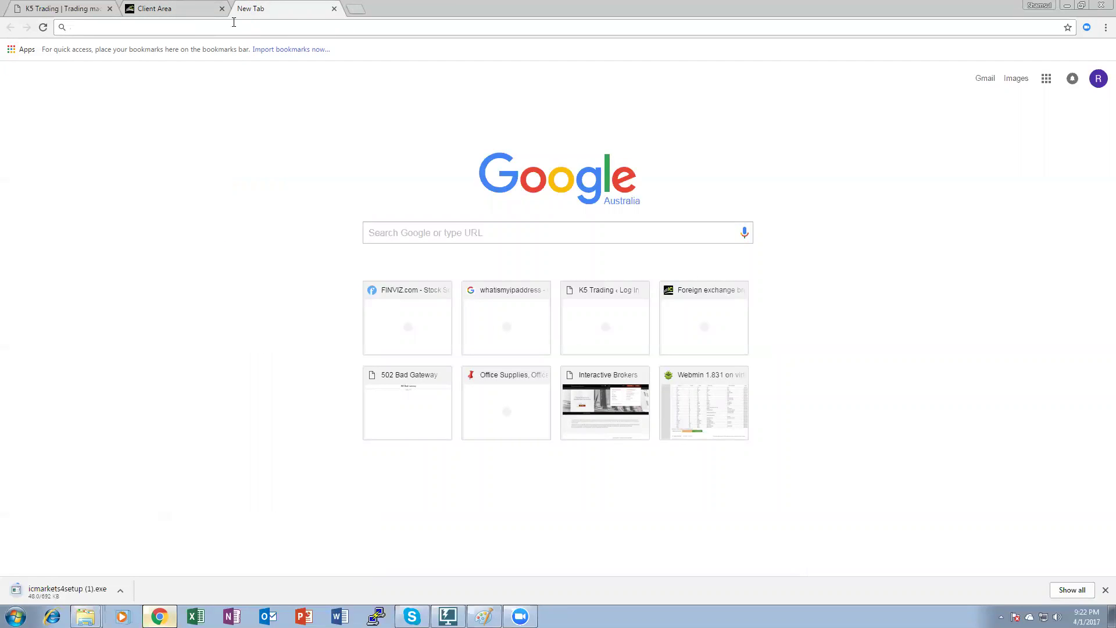
{"action": "left_click", "coordinate": [209, 8]}
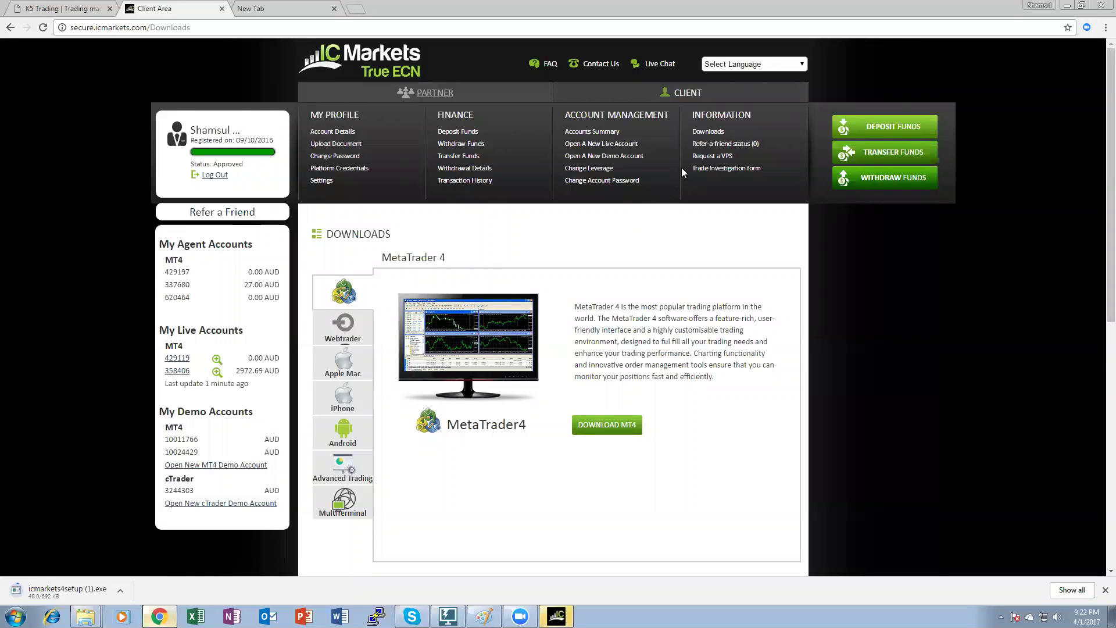
{"action": "left_click", "coordinate": [621, 158]}
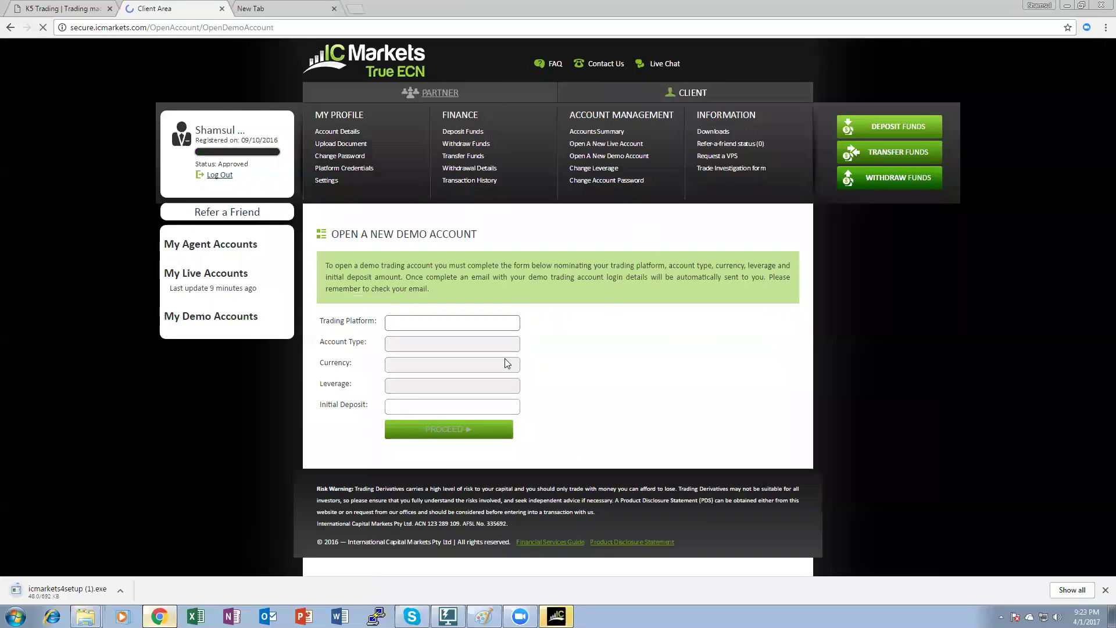
{"action": "left_click", "coordinate": [478, 322]}
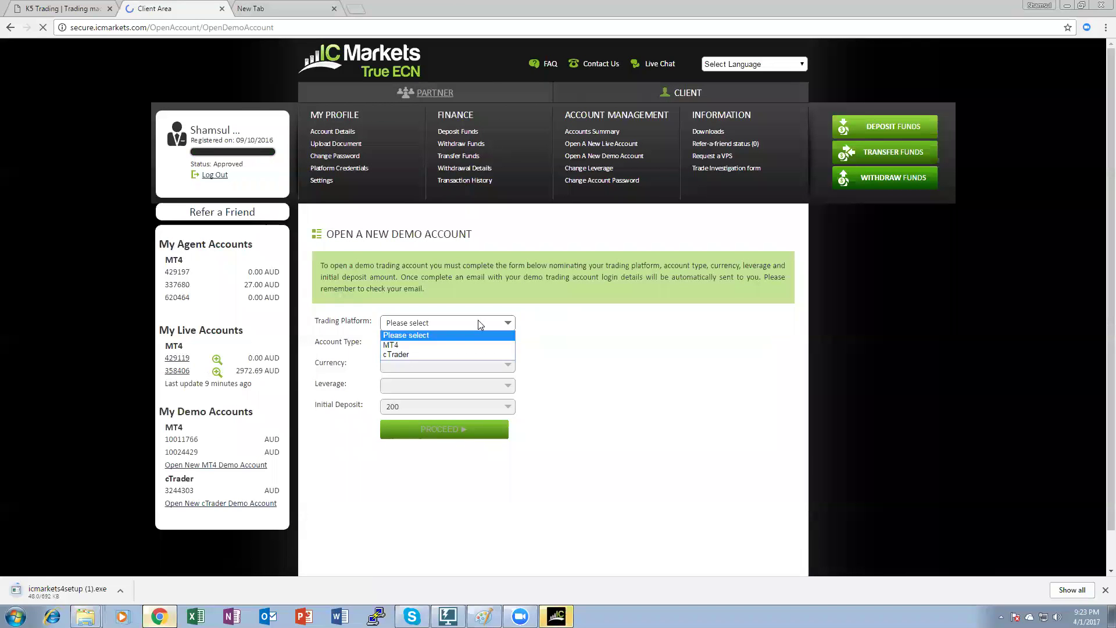
{"action": "left_click", "coordinate": [451, 344]}
{"action": "left_click", "coordinate": [455, 344]}
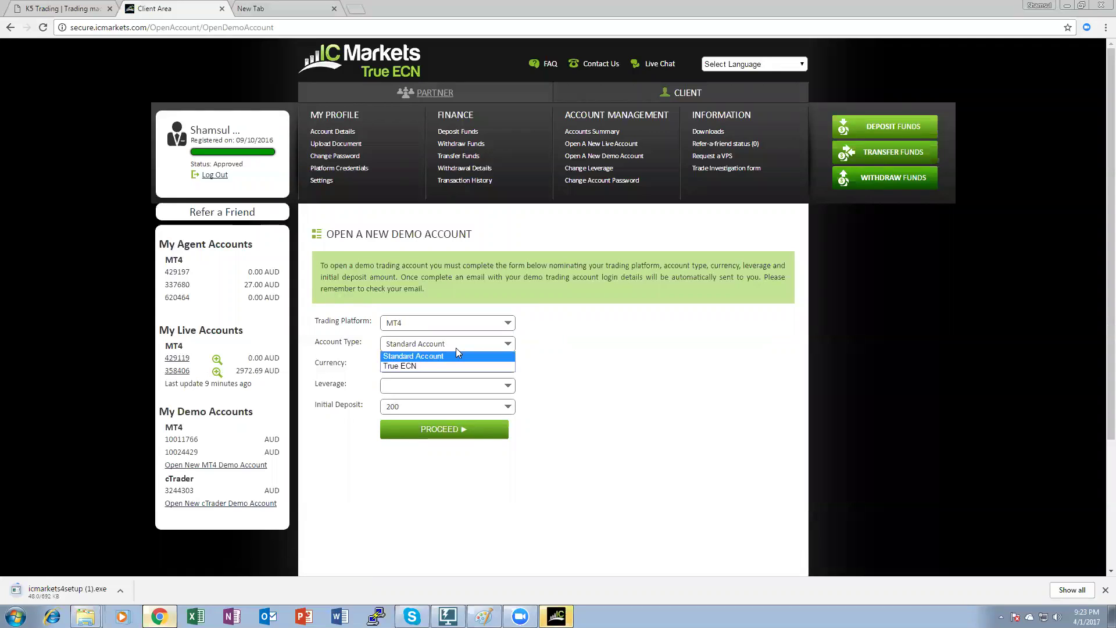
{"action": "left_click", "coordinate": [430, 365]}
{"action": "left_click", "coordinate": [431, 364]}
{"action": "left_click", "coordinate": [426, 377]}
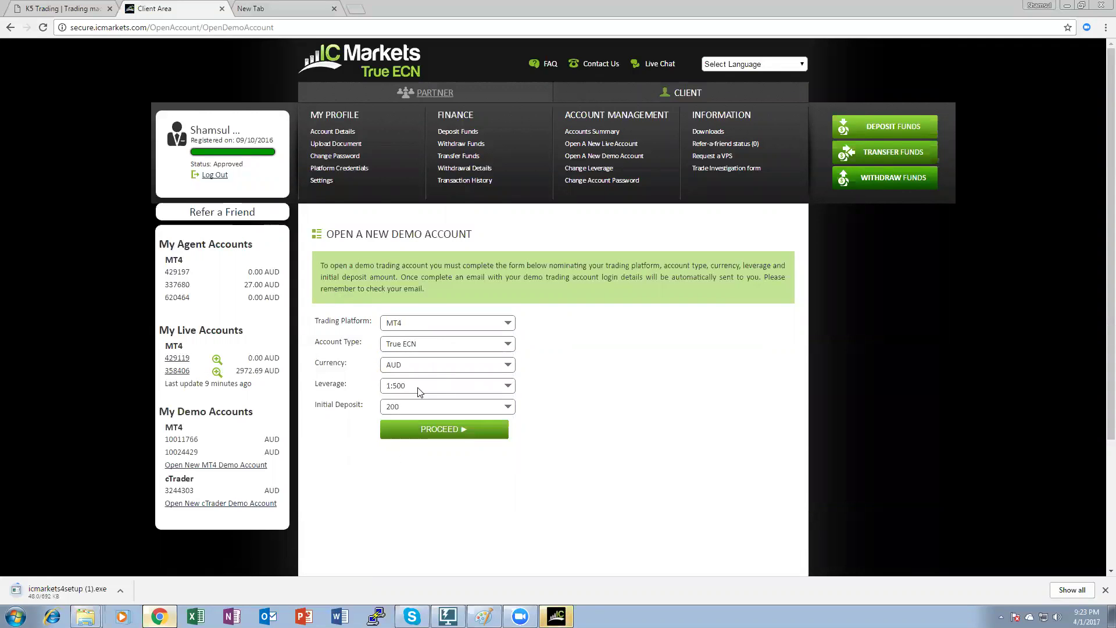
Set leverage 1:100 and deposit 5000, submit, and select the new demo account number.
{"action": "left_click", "coordinate": [417, 387]}
{"action": "left_click", "coordinate": [418, 387]}
{"action": "left_click", "coordinate": [418, 388]}
{"action": "left_click", "coordinate": [411, 433]}
{"action": "left_click", "coordinate": [427, 407]}
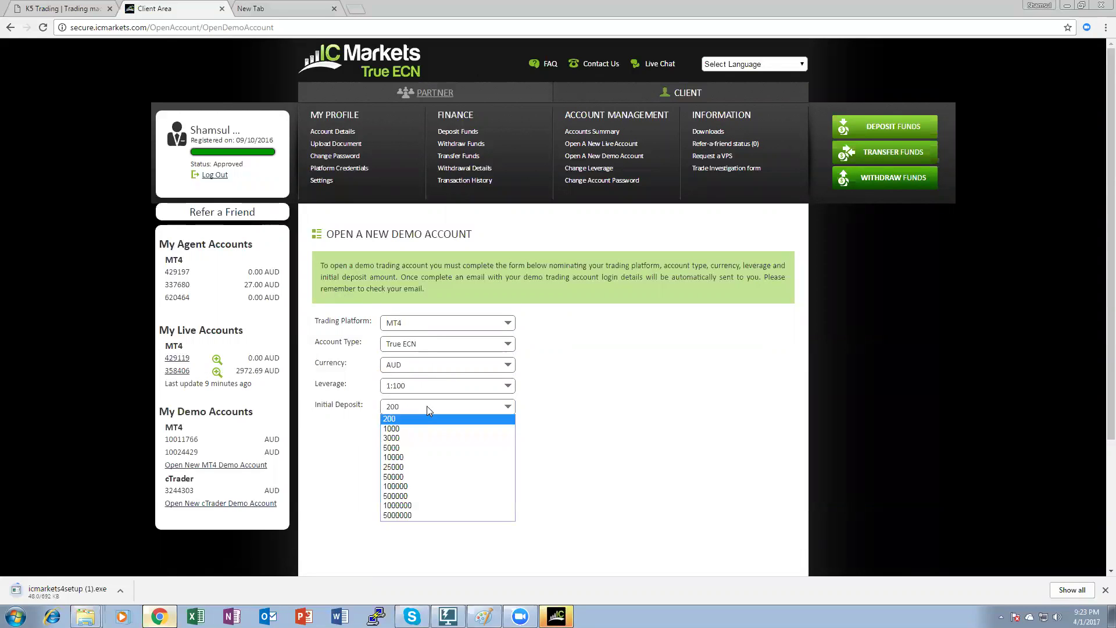
{"action": "left_click", "coordinate": [415, 447]}
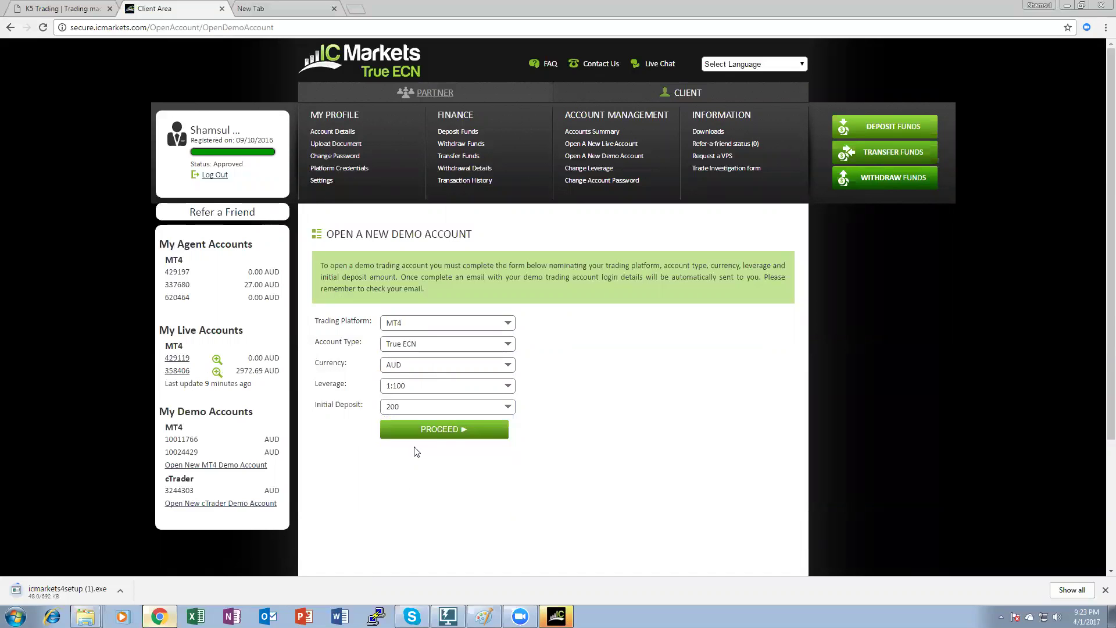
{"action": "left_click", "coordinate": [445, 428]}
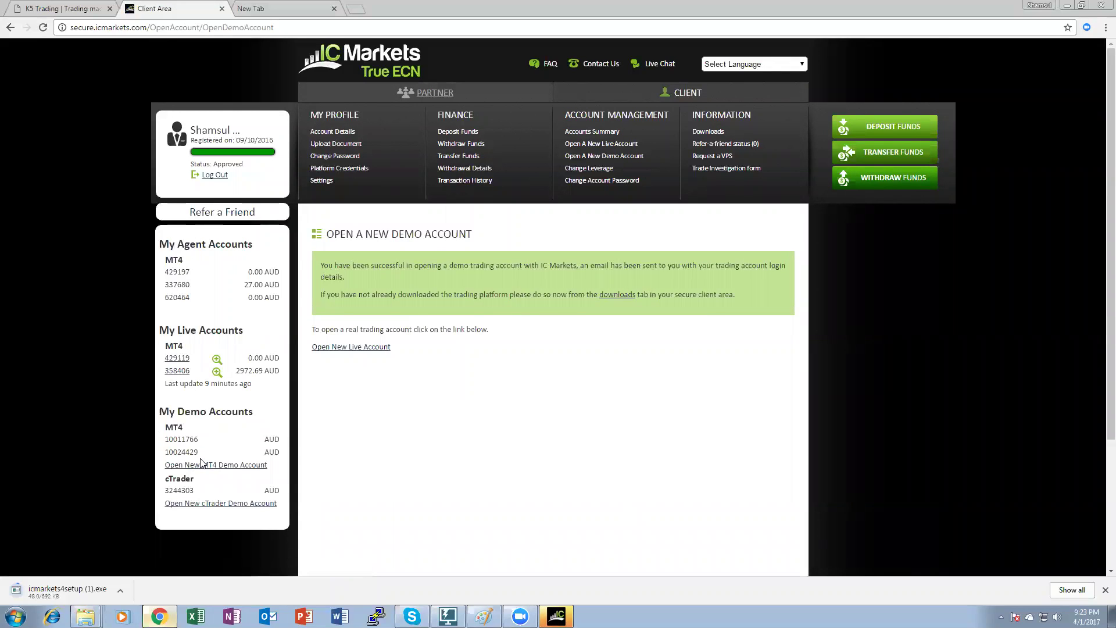
{"action": "mouse_move", "coordinate": [198, 452]}
{"action": "left_mouse_down"}
{"action": "mouse_move", "coordinate": [165, 452]}
{"action": "mouse_move", "coordinate": [192, 451]}
{"action": "left_mouse_up"}
In the new tab, add another Google account and pick the second account to sign in.
{"action": "left_click", "coordinate": [264, 9]}
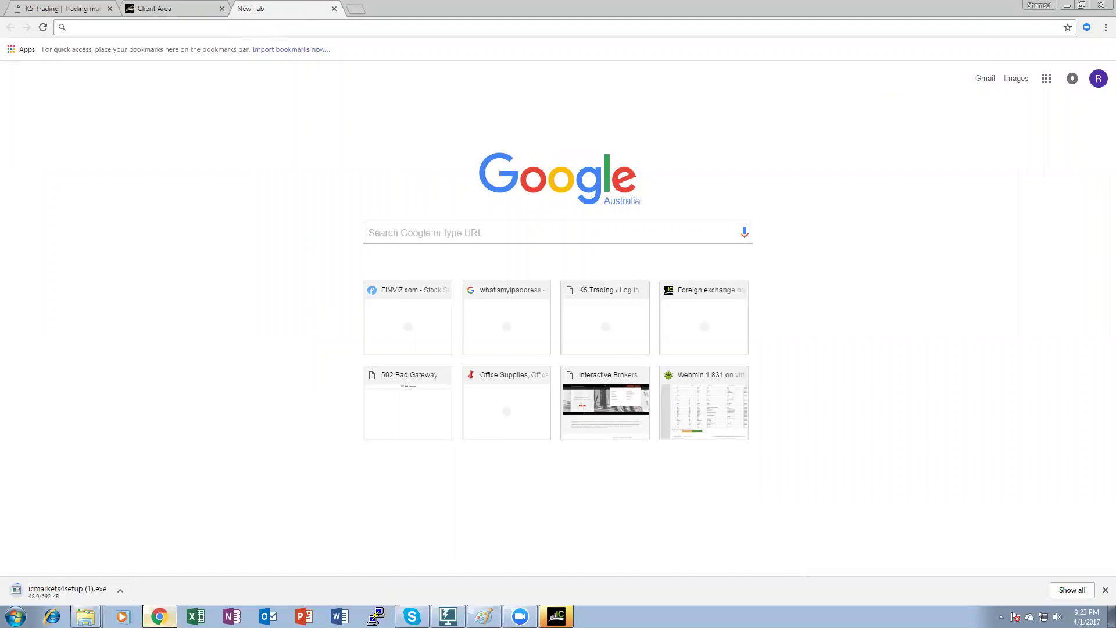
{"action": "left_click", "coordinate": [1098, 79]}
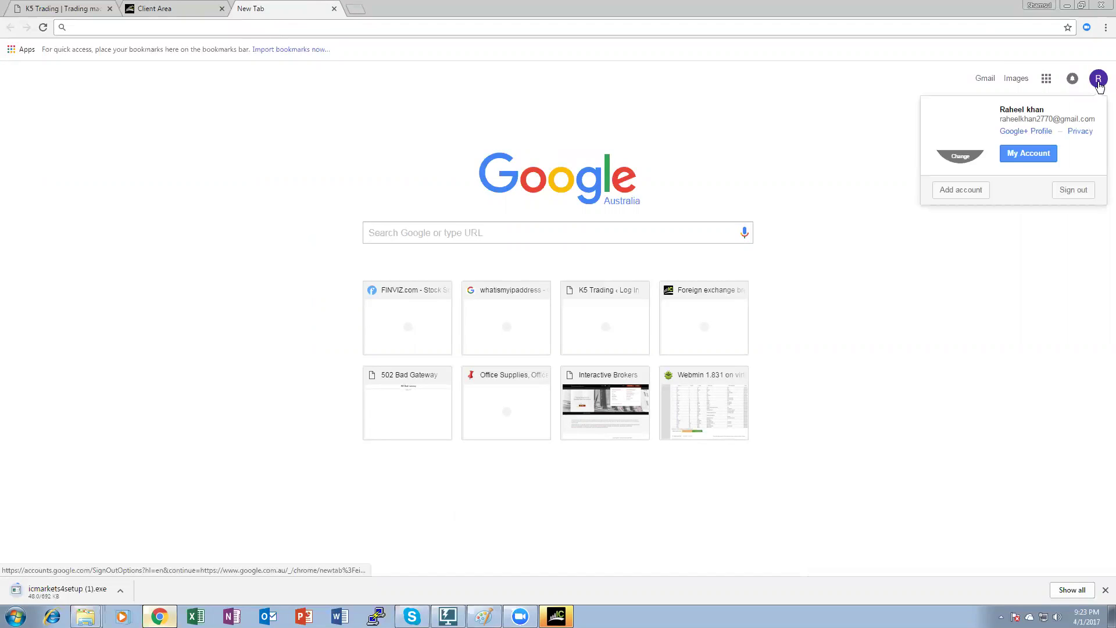
{"action": "left_click", "coordinate": [960, 191]}
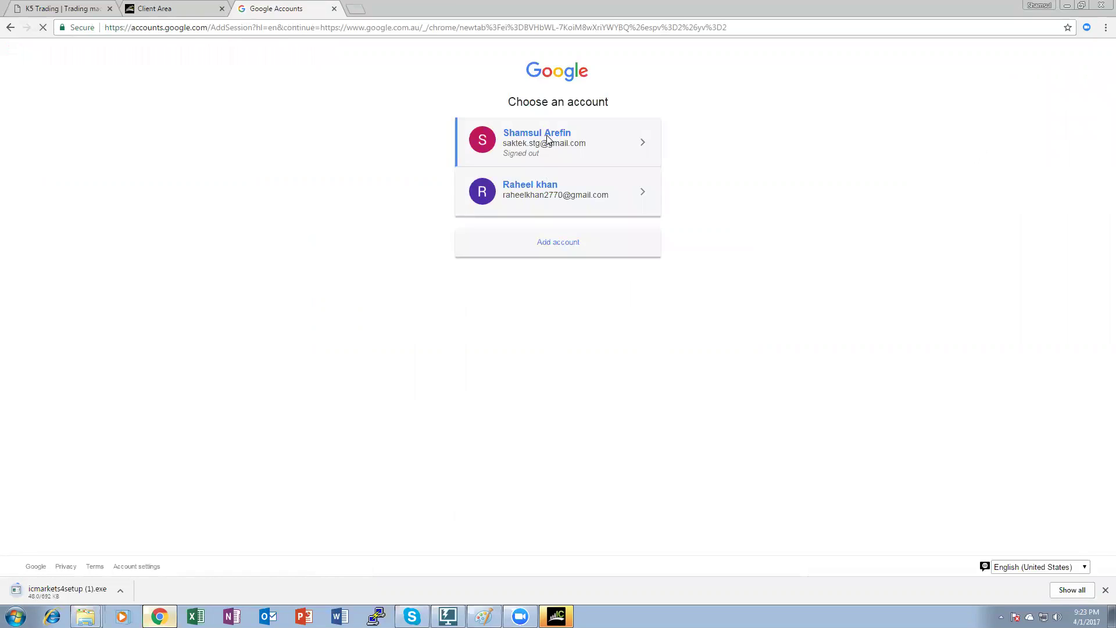
{"action": "left_click", "coordinate": [547, 139]}
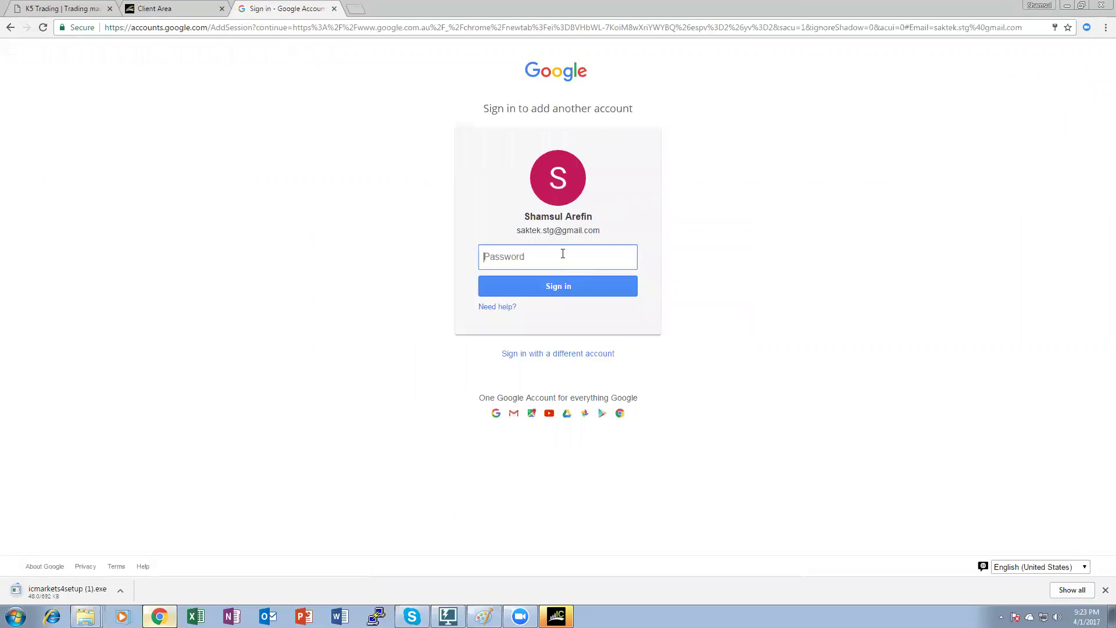
Enter that account's password, sign in, and open its Gmail inbox.
{"action": "left_click", "coordinate": [563, 254]}
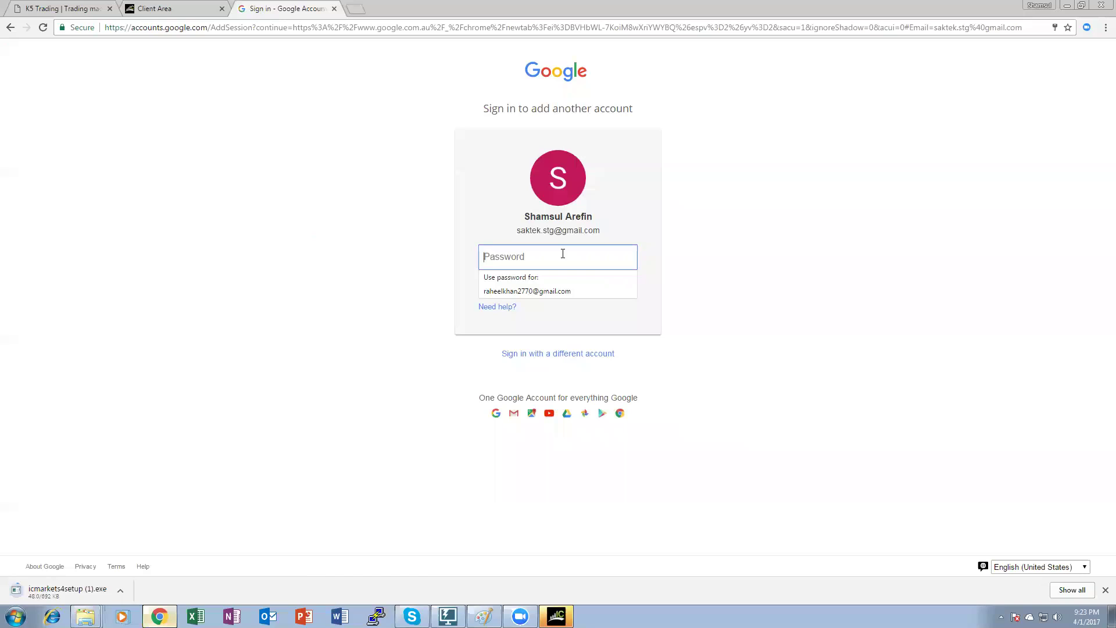
{"action": "type", "text": "********"}
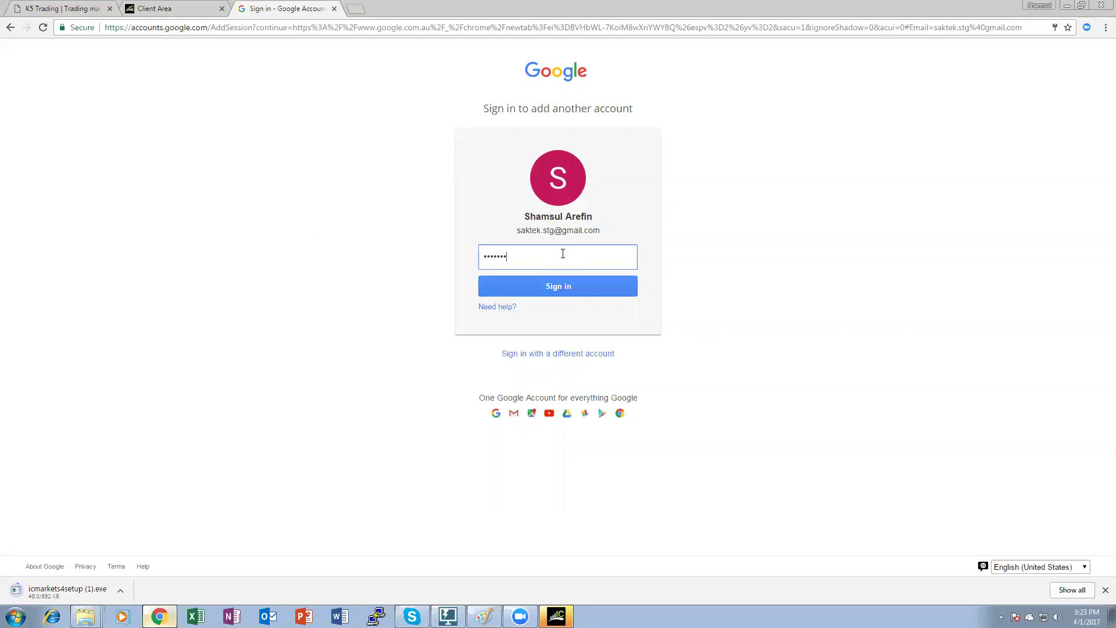
{"action": "type", "text": "*"}
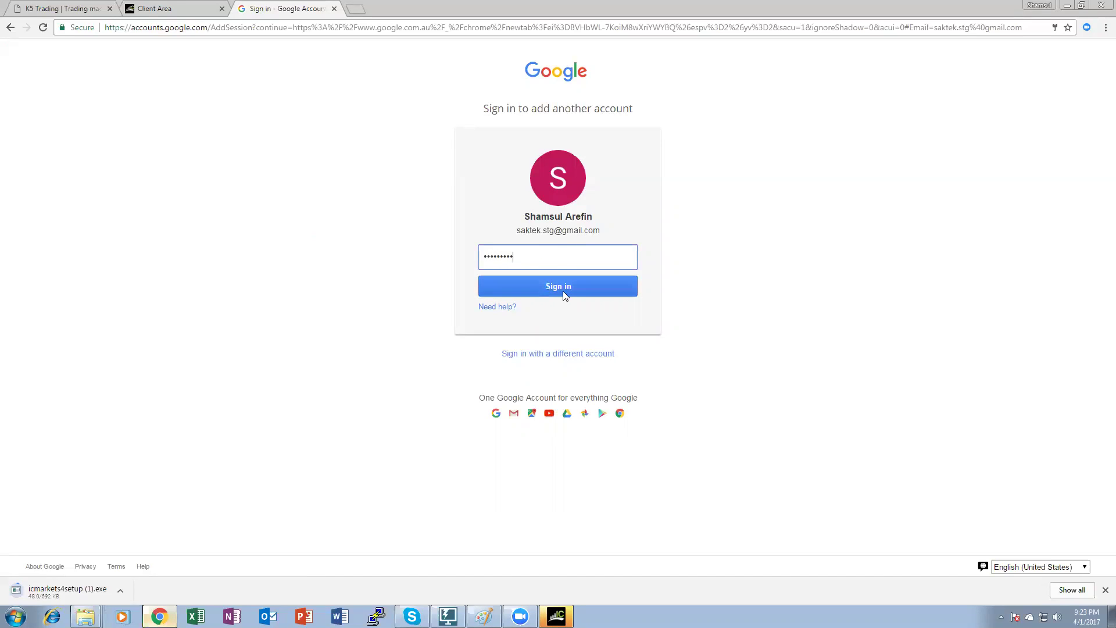
{"action": "left_click", "coordinate": [563, 294]}
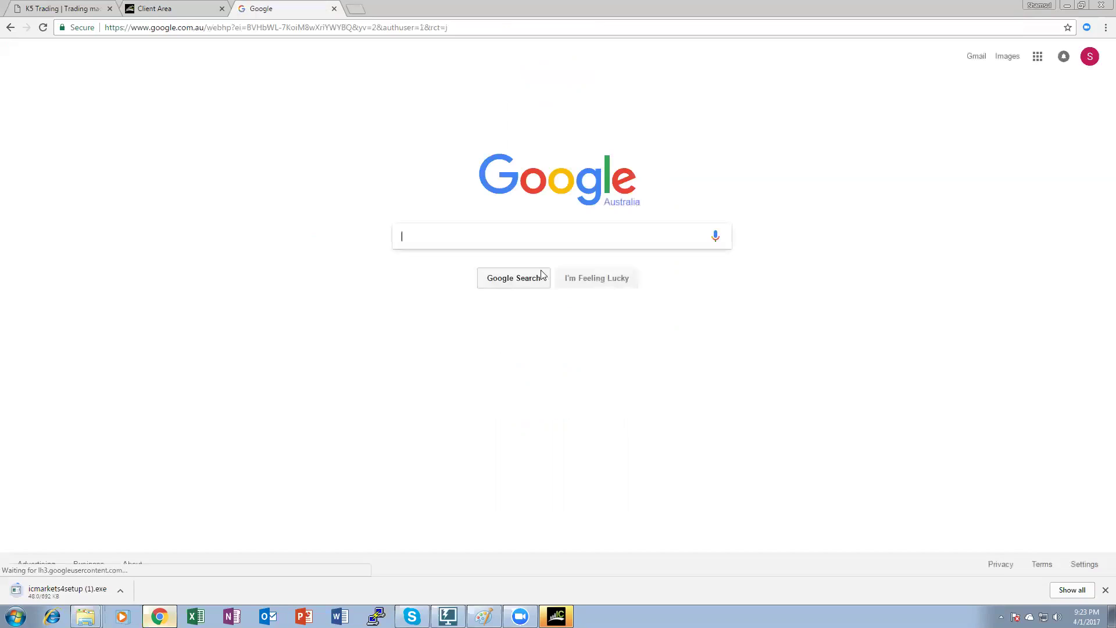
{"action": "left_click", "coordinate": [975, 56]}
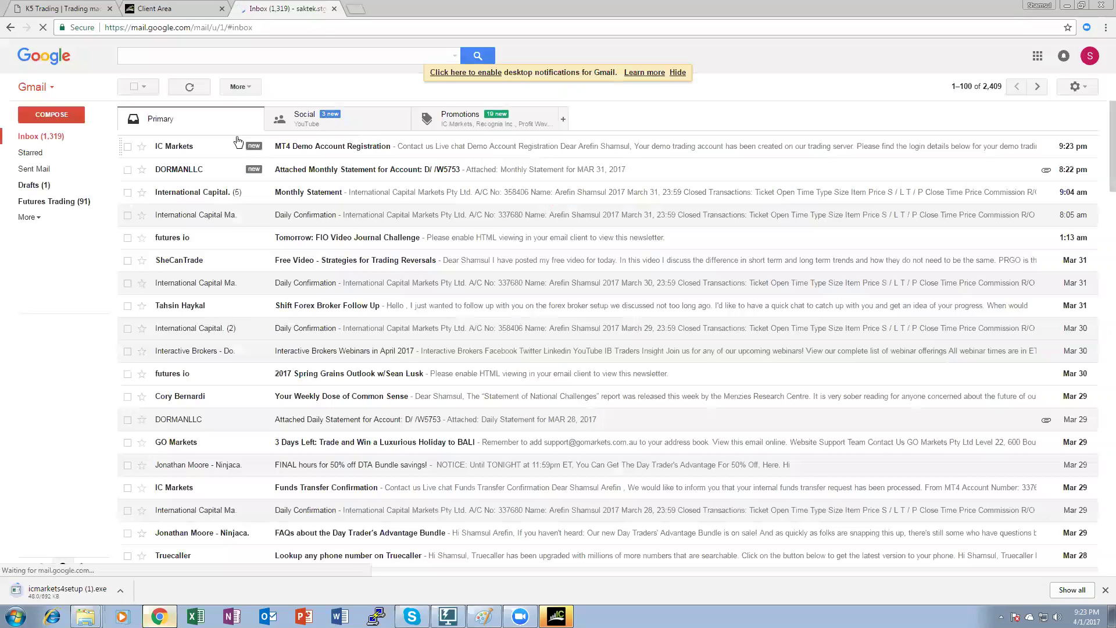
Read the login details in the IC Markets MT4 Demo Account Registration email, then return to MetaTrader 4.
{"action": "left_click", "coordinate": [214, 143]}
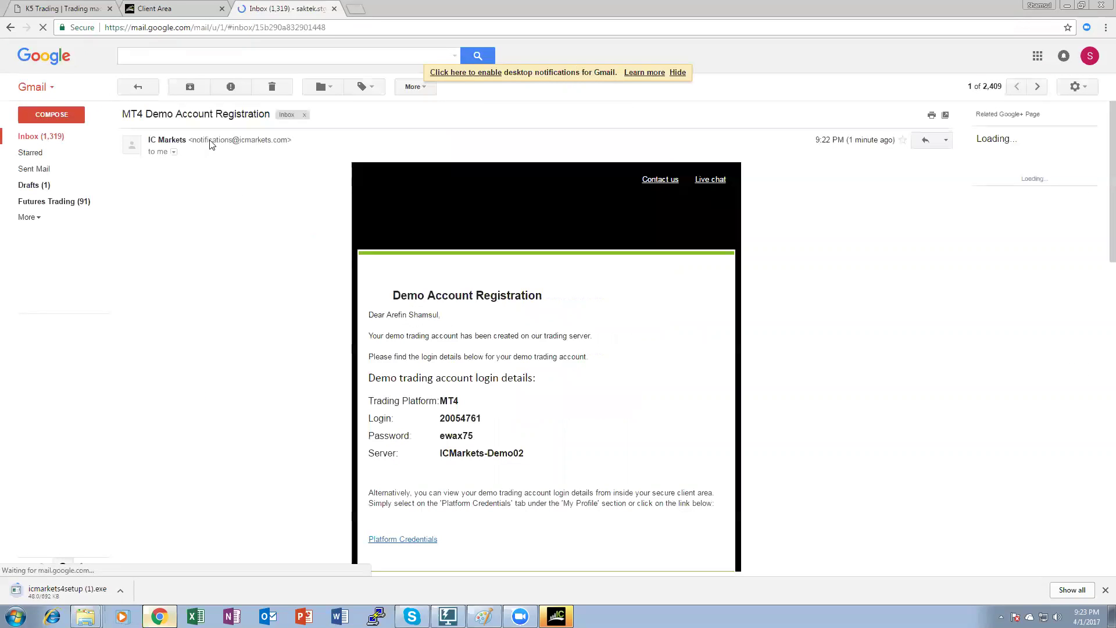
{"action": "scroll", "coordinate": [491, 355], "scroll_direction": "down", "scroll_amount": 1}
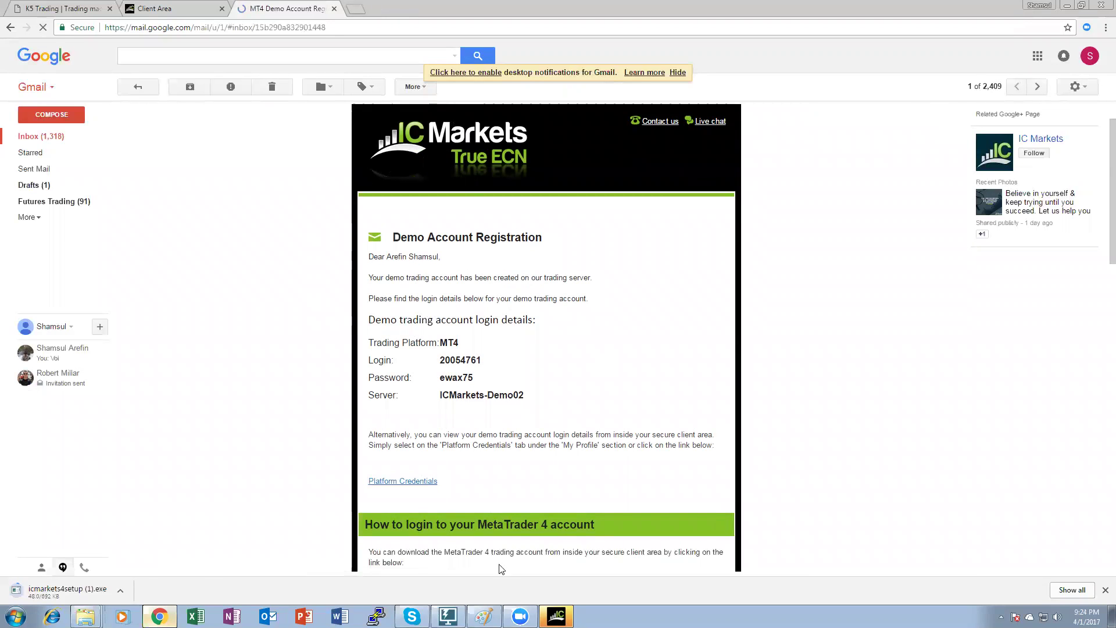
{"action": "left_click", "coordinate": [556, 616]}
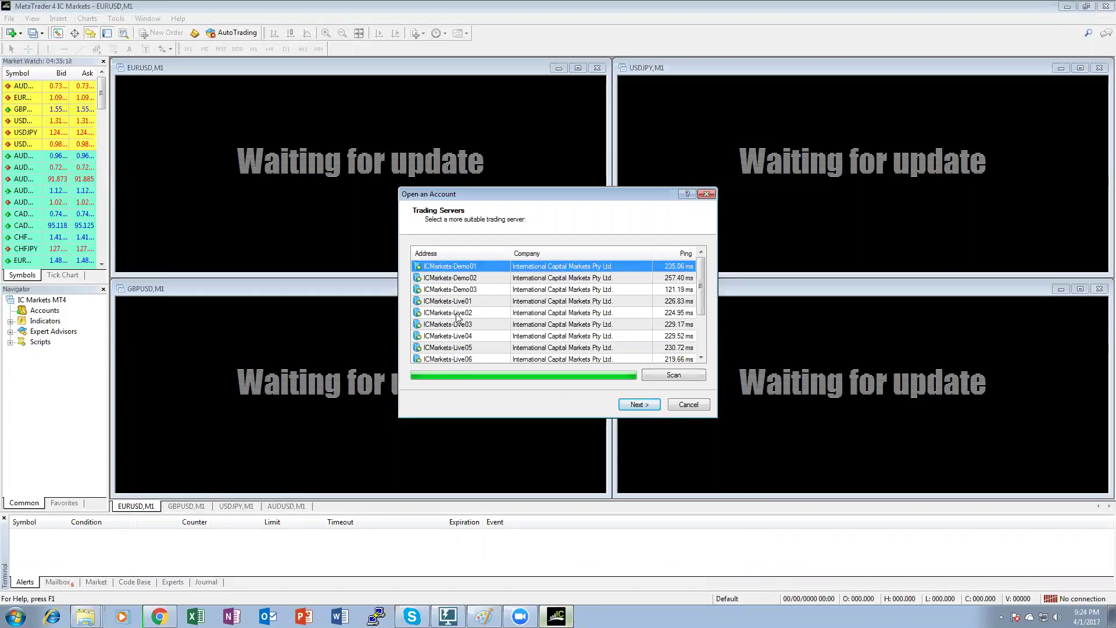
Choose the ICMarkets-Demo02 server and log in with an existing trade account.
{"action": "left_click", "coordinate": [159, 617]}
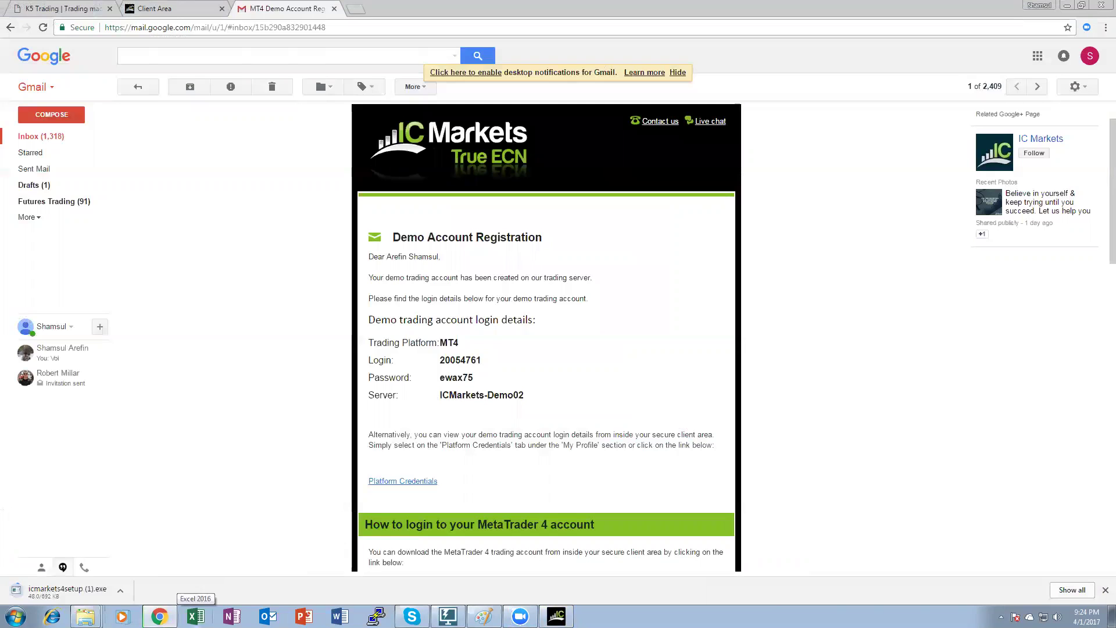
{"action": "left_click", "coordinate": [556, 616]}
{"action": "left_click", "coordinate": [484, 278]}
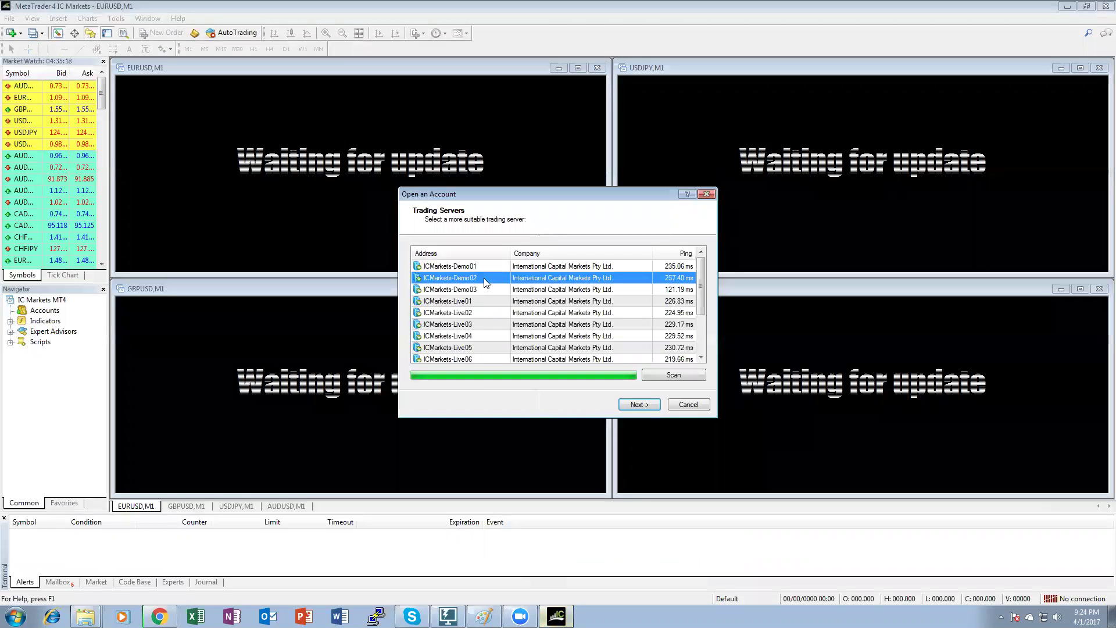
{"action": "left_click", "coordinate": [629, 405]}
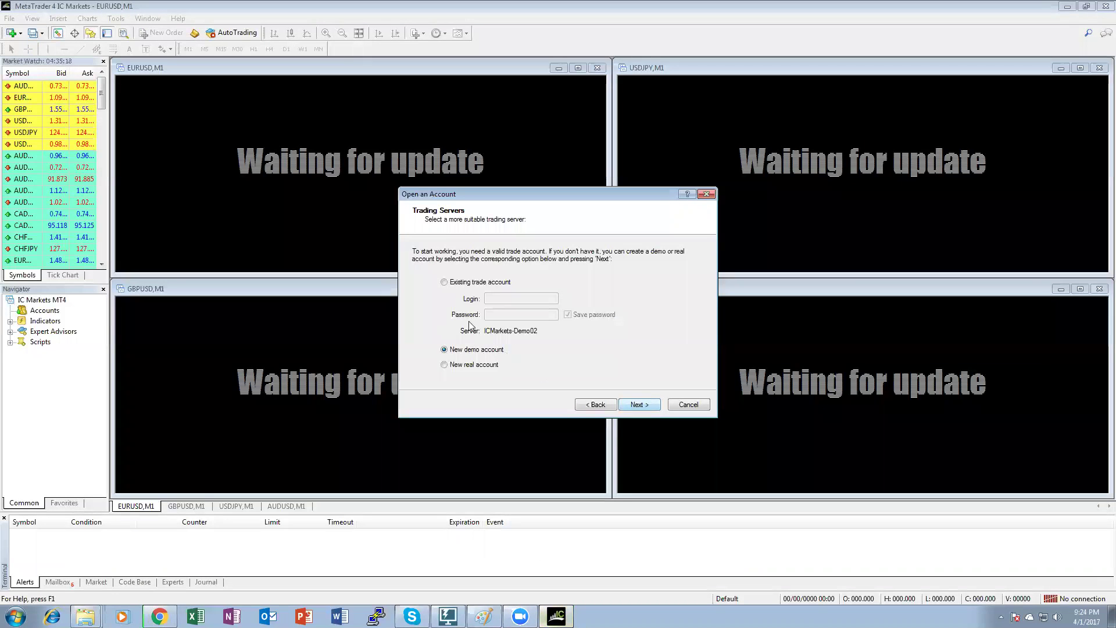
{"action": "left_click", "coordinate": [444, 282]}
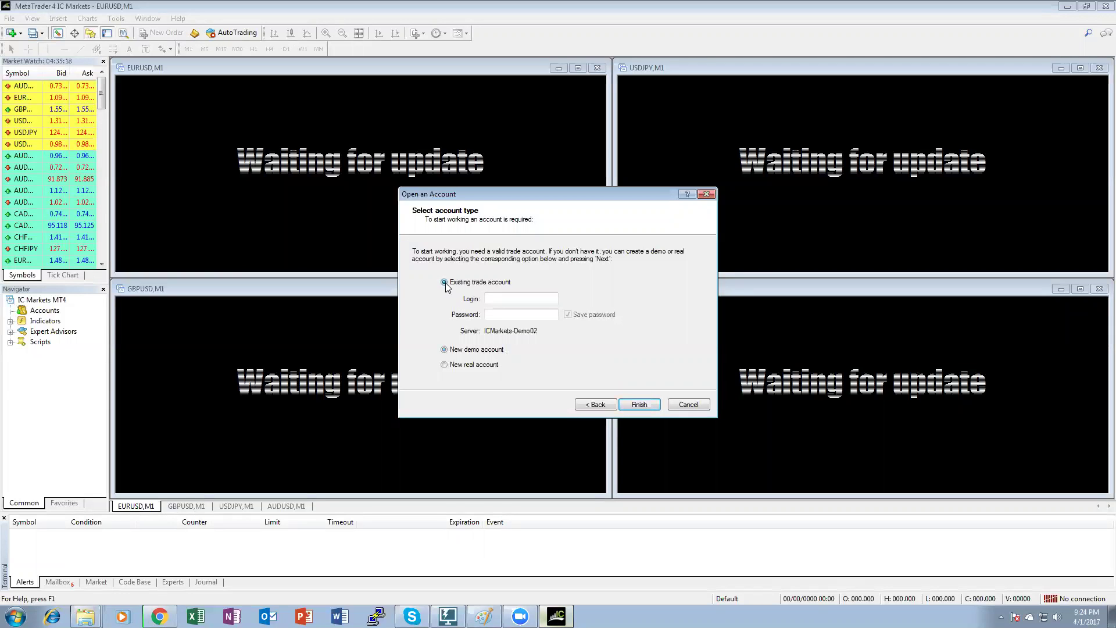
Copy the demo login number from the email into the Login field.
{"action": "left_click", "coordinate": [159, 616]}
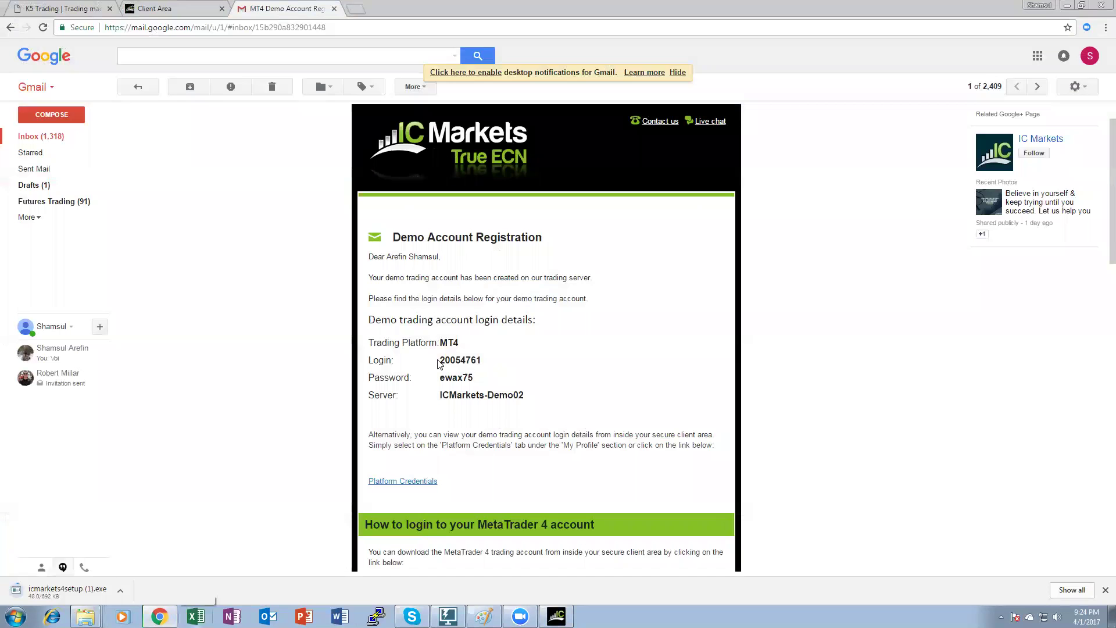
{"action": "left_click_drag", "start_coordinate": [440, 360], "coordinate": [482, 356]}
{"action": "key", "text": "ctrl+c"}
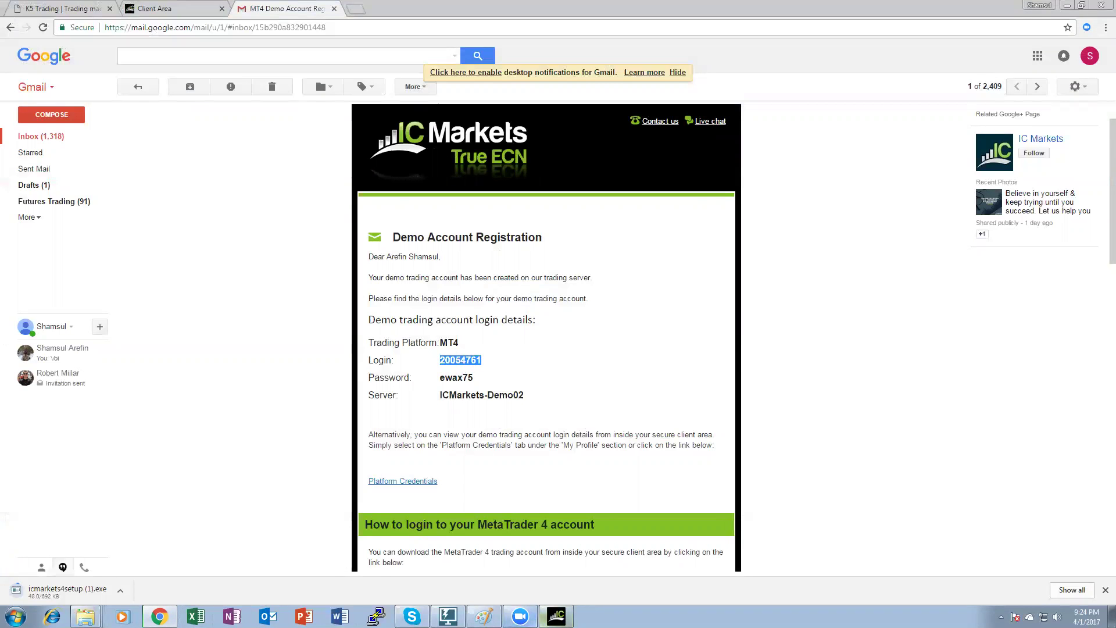
{"action": "left_click", "coordinate": [557, 616]}
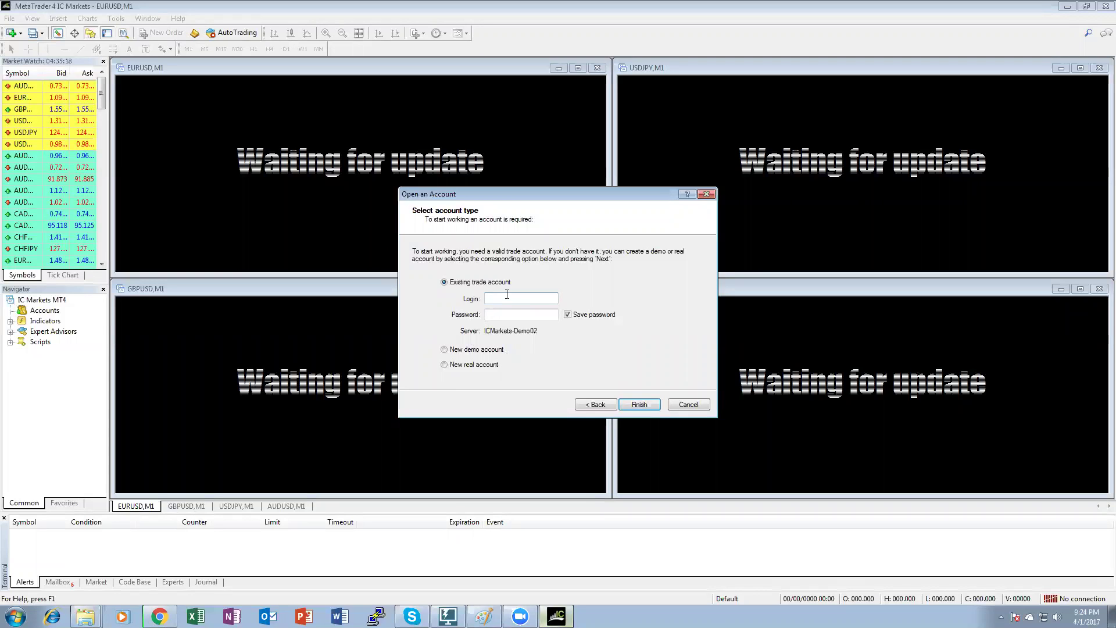
{"action": "key", "text": "ctrl+v"}
Copy the demo account password from the email into the Password field and finish.
{"action": "mouse_move", "coordinate": [556, 616]}
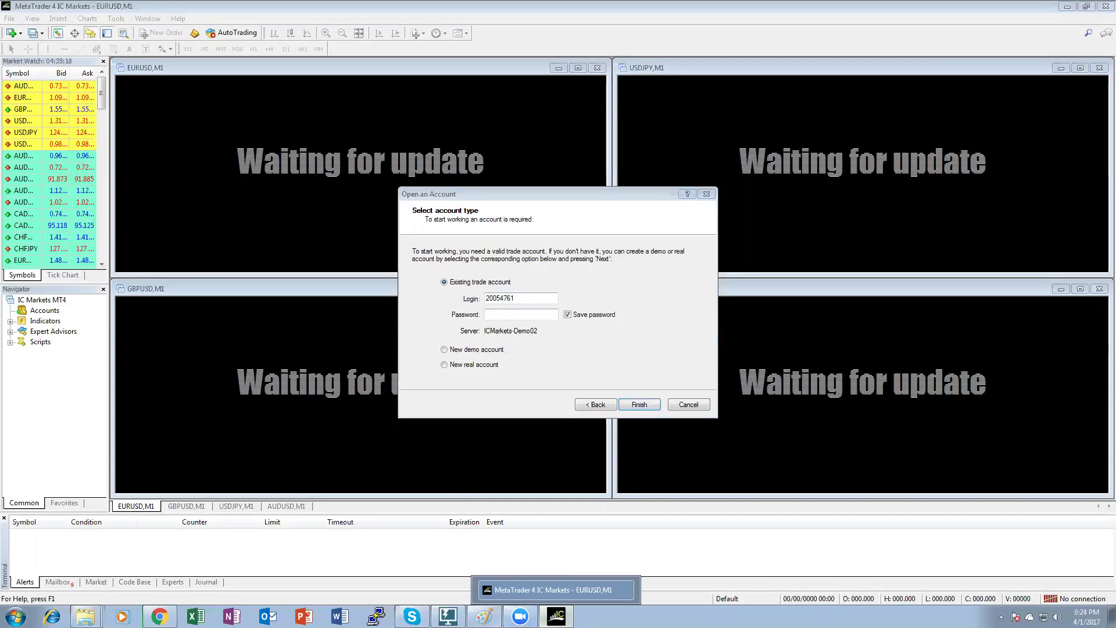
{"action": "left_click", "coordinate": [159, 616]}
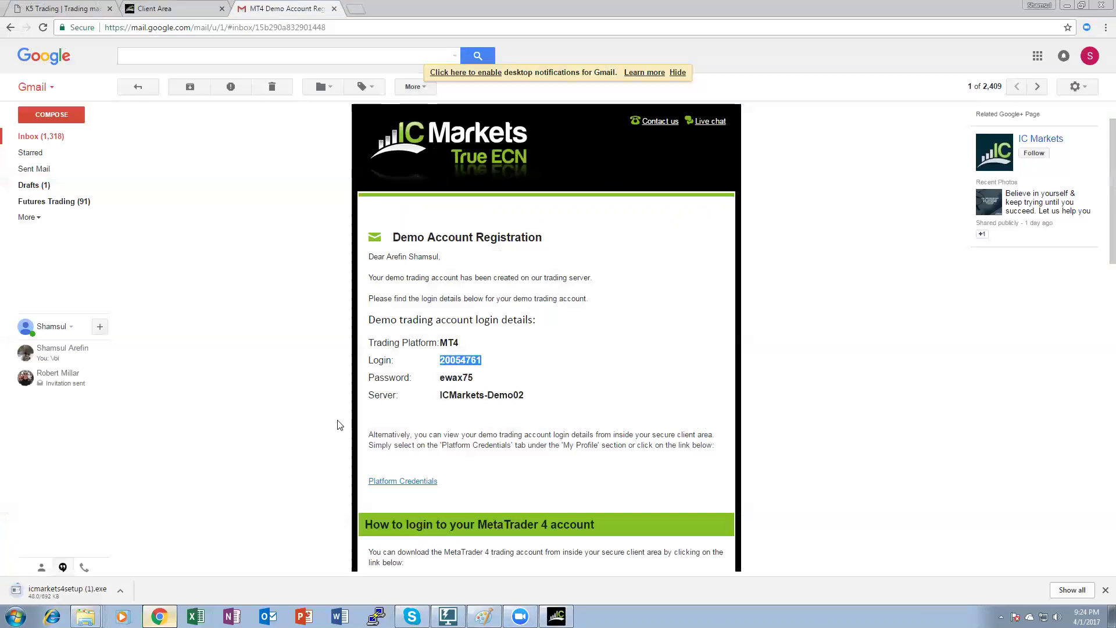
{"action": "left_click_drag", "start_coordinate": [474, 377], "coordinate": [428, 379]}
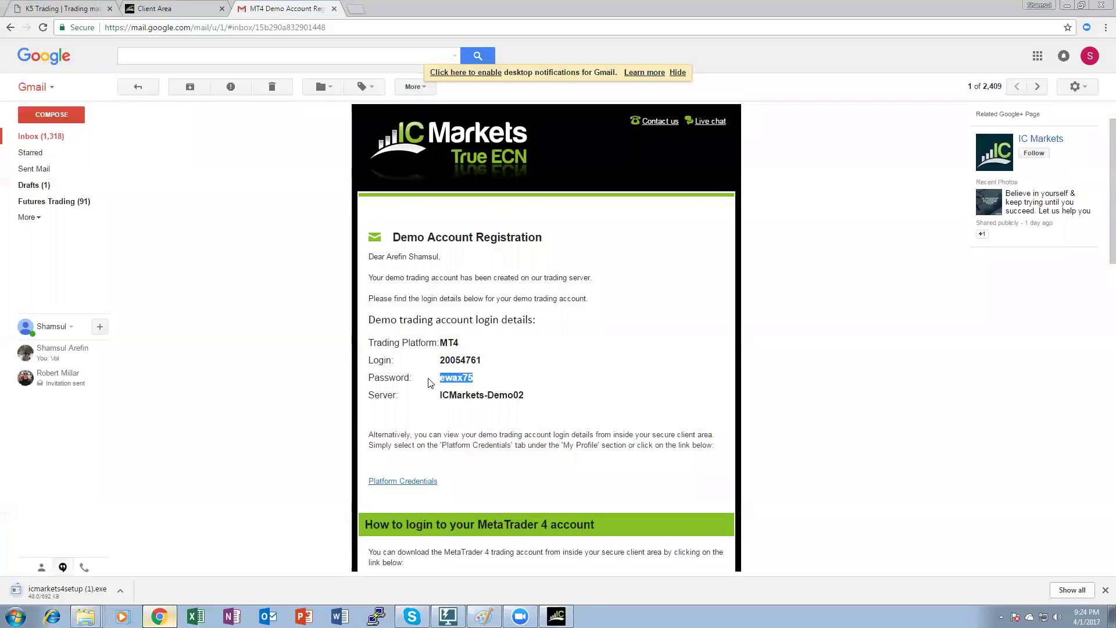
{"action": "left_click", "coordinate": [556, 616]}
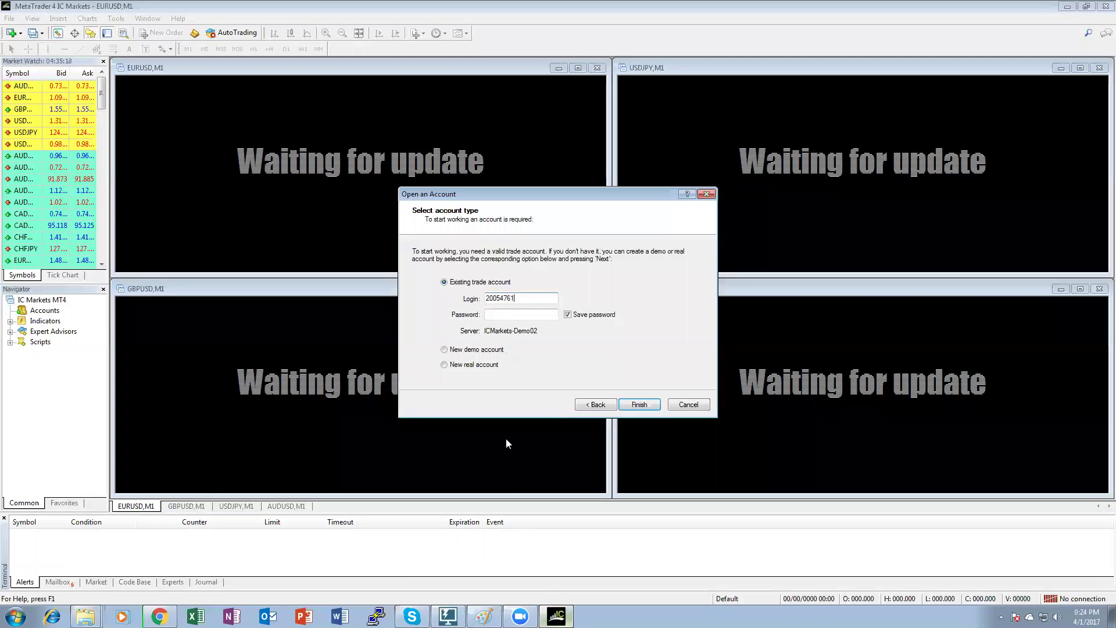
{"action": "left_click", "coordinate": [499, 318]}
{"action": "key", "text": "ctrl+v"}
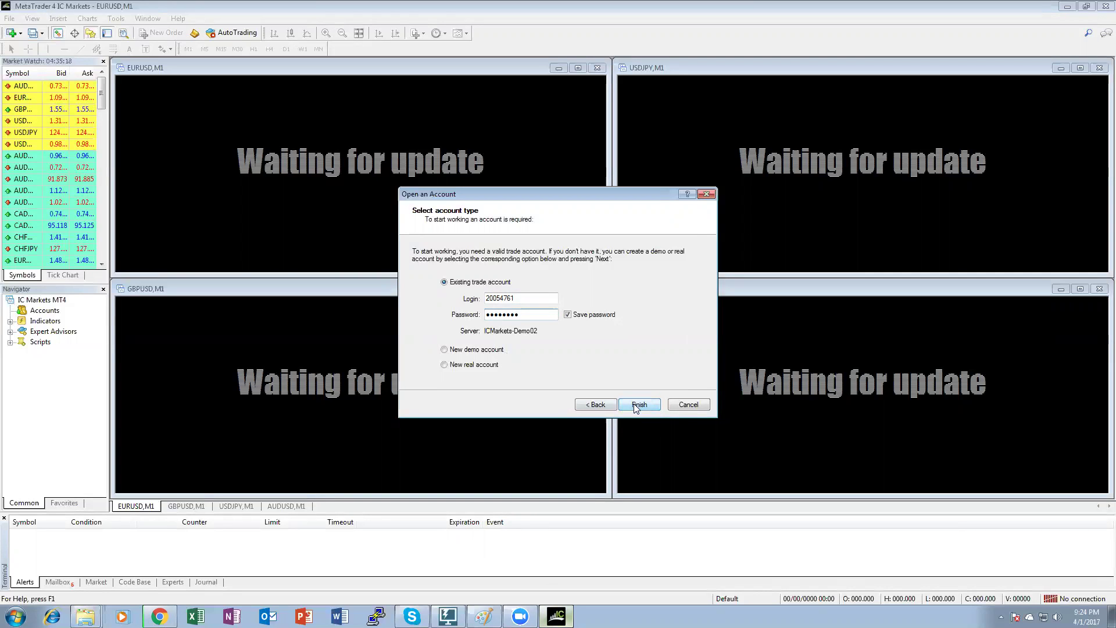
{"action": "left_click", "coordinate": [638, 404]}
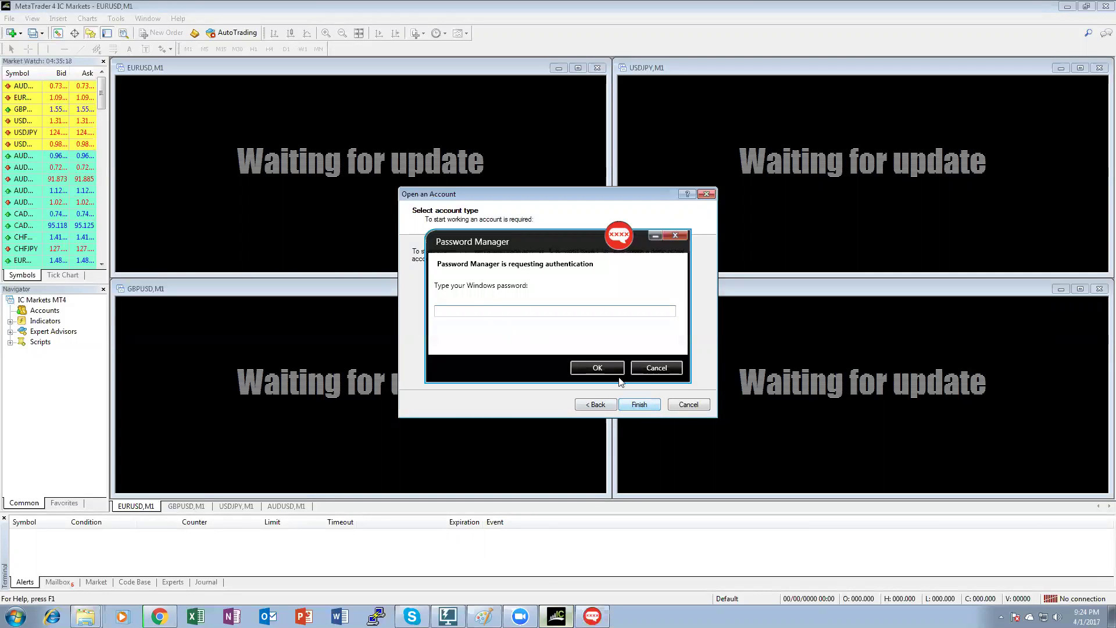
Dismiss the Password Manager prompt and set the login dialog's server to ICMarkets-Demo02.
{"action": "left_click", "coordinate": [611, 367]}
{"action": "left_click", "coordinate": [639, 404]}
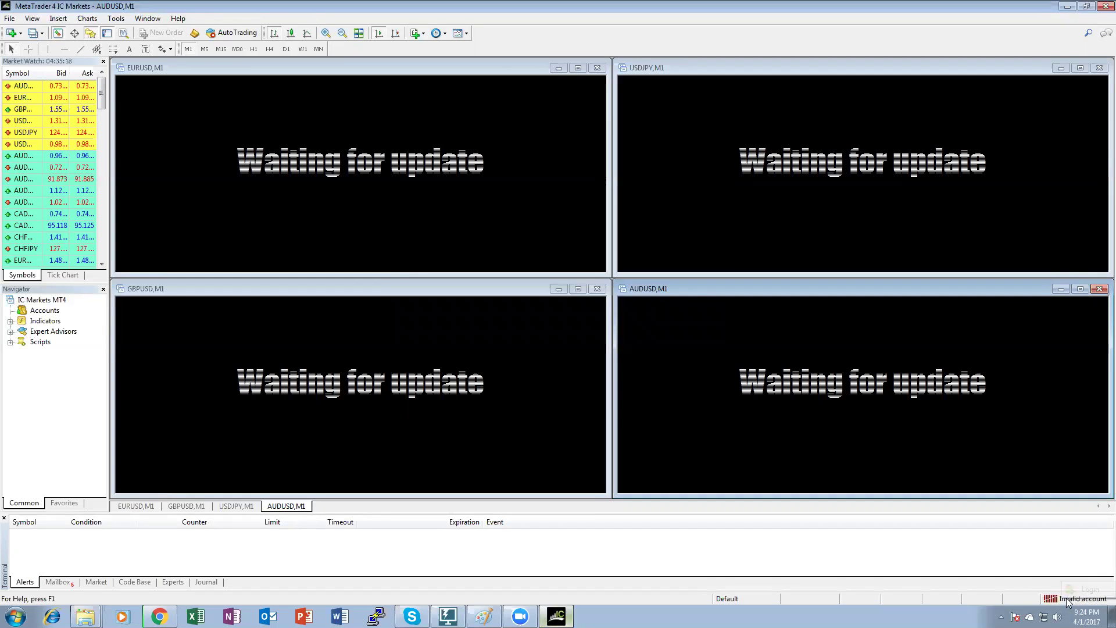
{"action": "left_click", "coordinate": [1085, 590]}
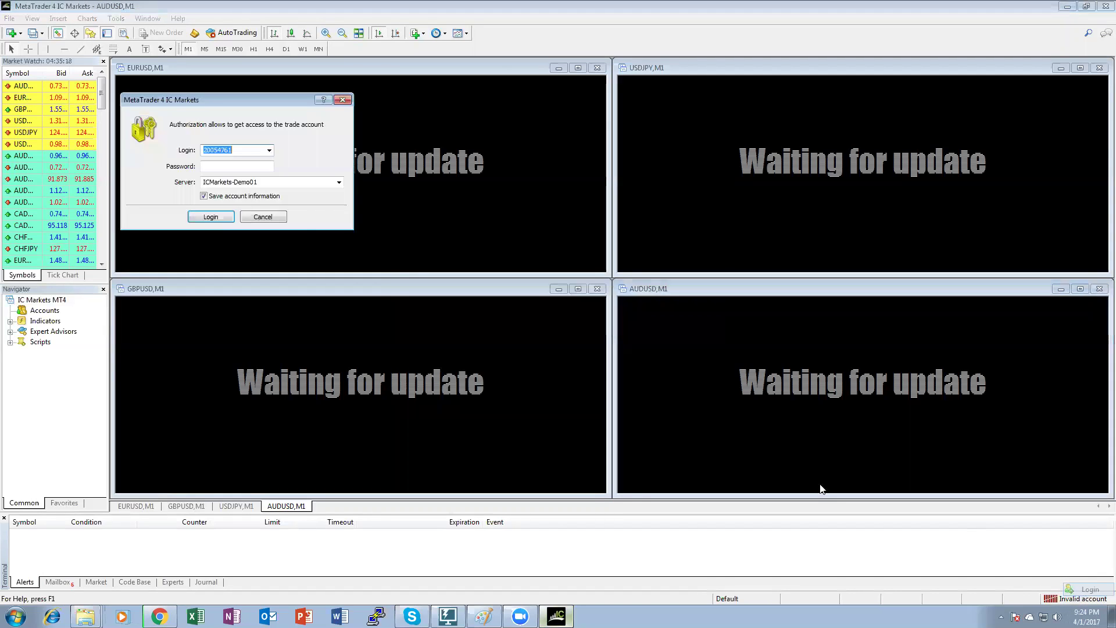
{"action": "left_click", "coordinate": [337, 183]}
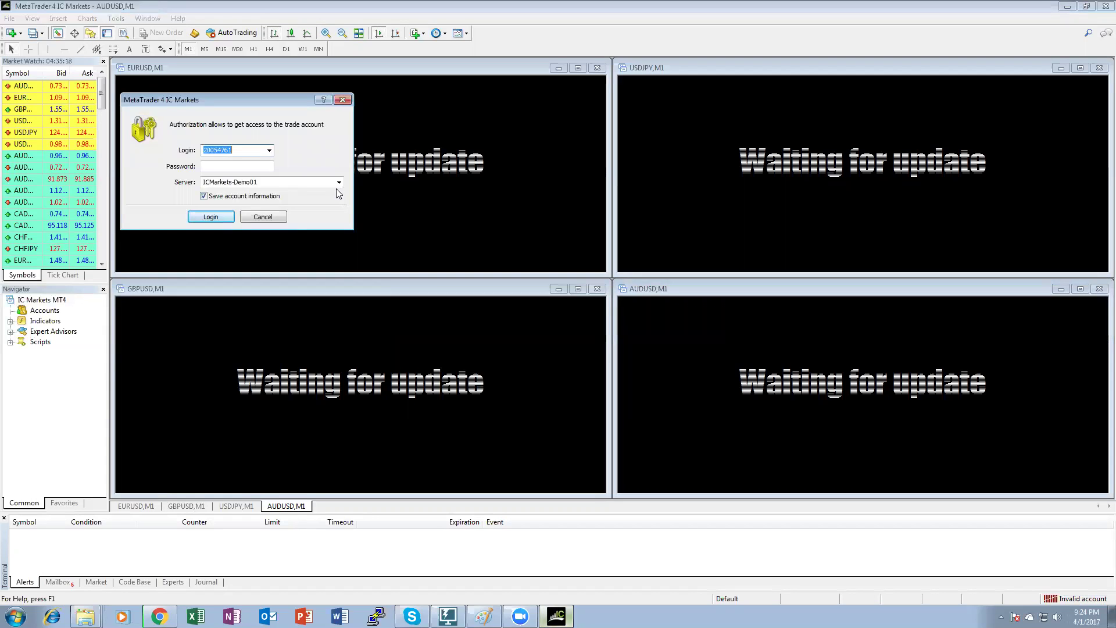
{"action": "left_click", "coordinate": [292, 201]}
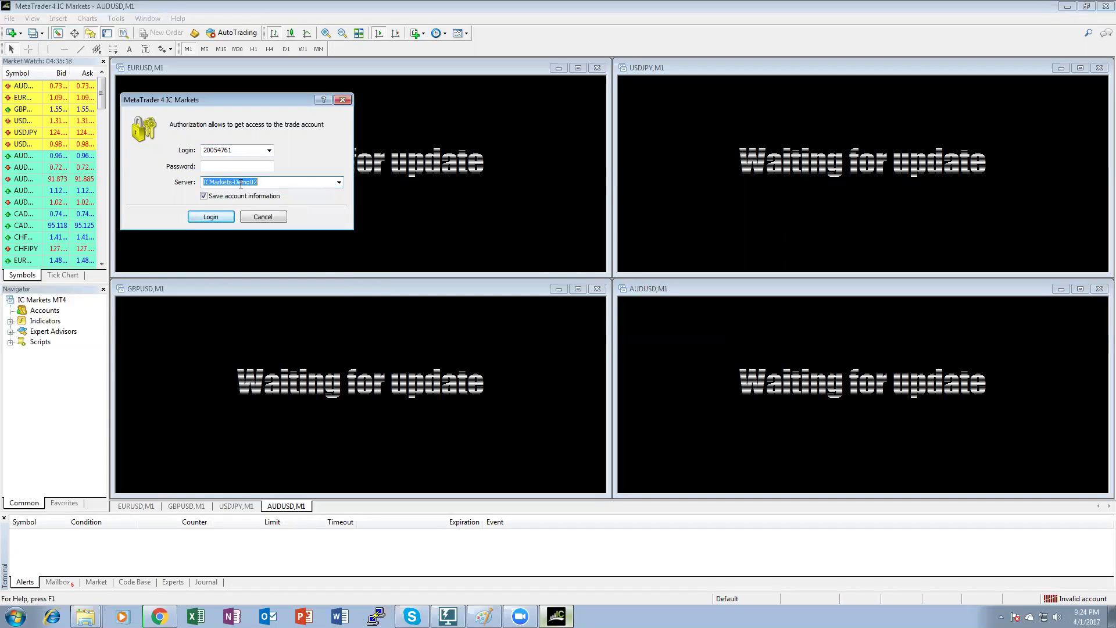
Enter the demo account password and log in.
{"action": "left_click", "coordinate": [236, 166]}
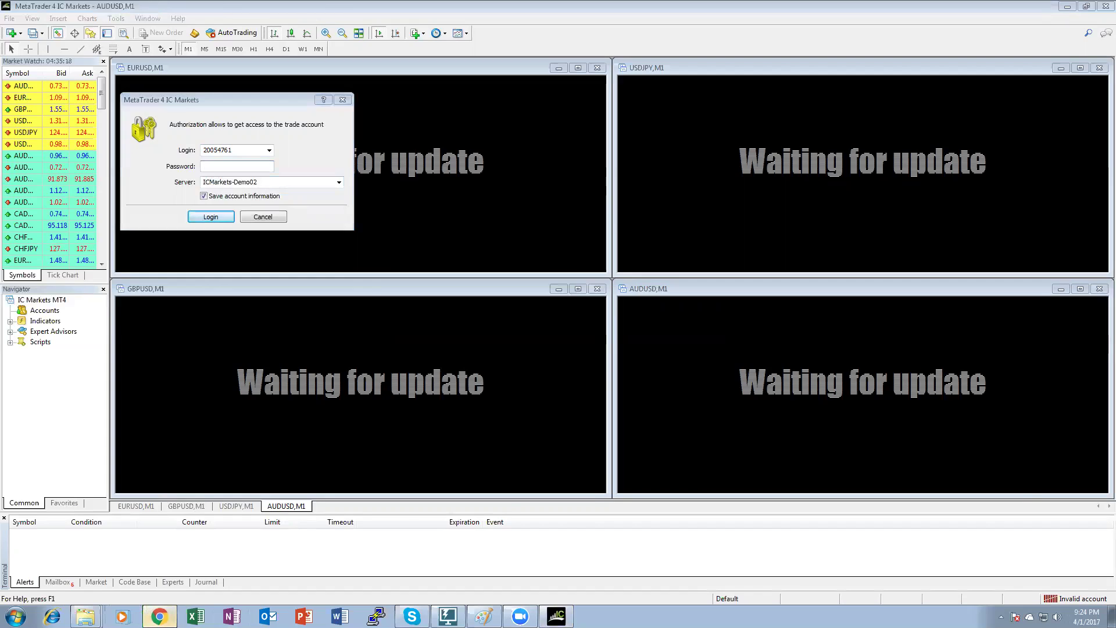
{"action": "left_click", "coordinate": [159, 616]}
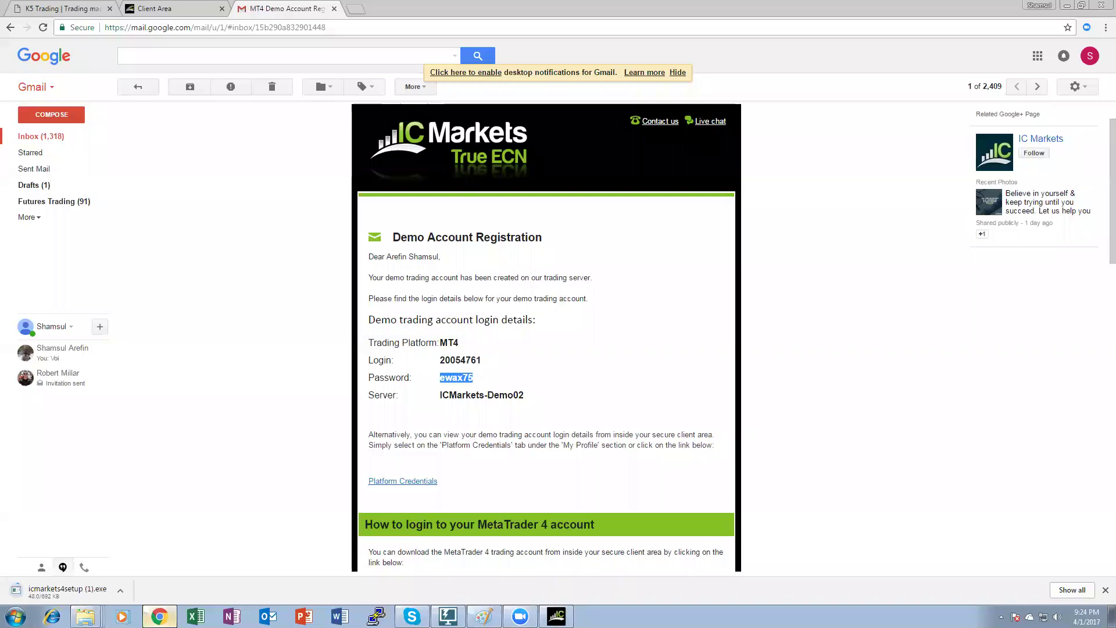
{"action": "left_click", "coordinate": [152, 614]}
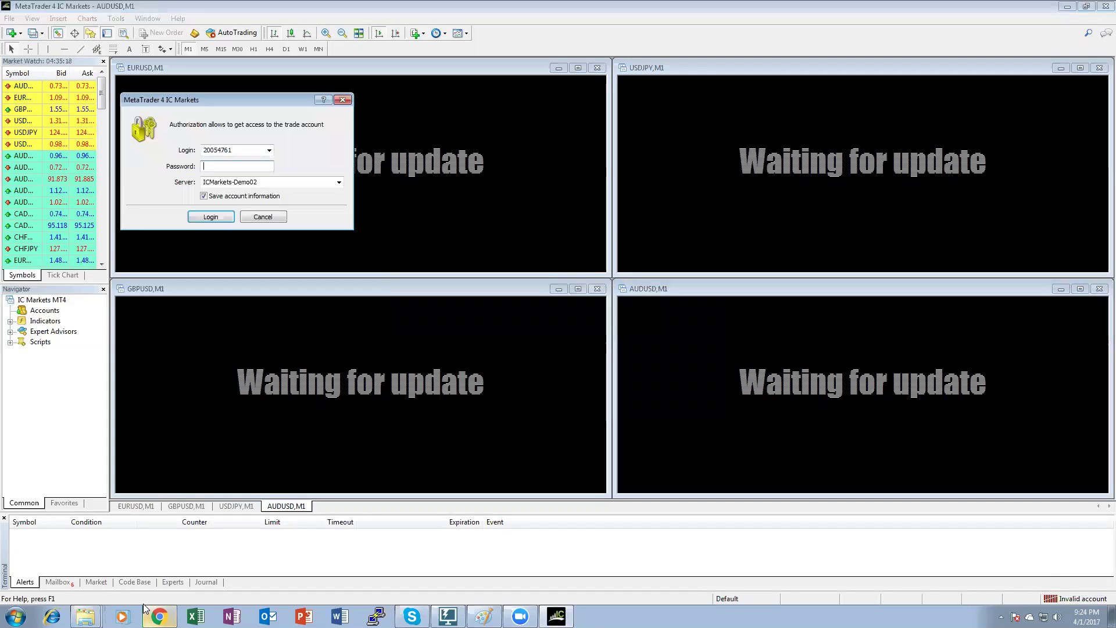
{"action": "type", "text": "*"}
{"action": "left_click", "coordinate": [205, 218]}
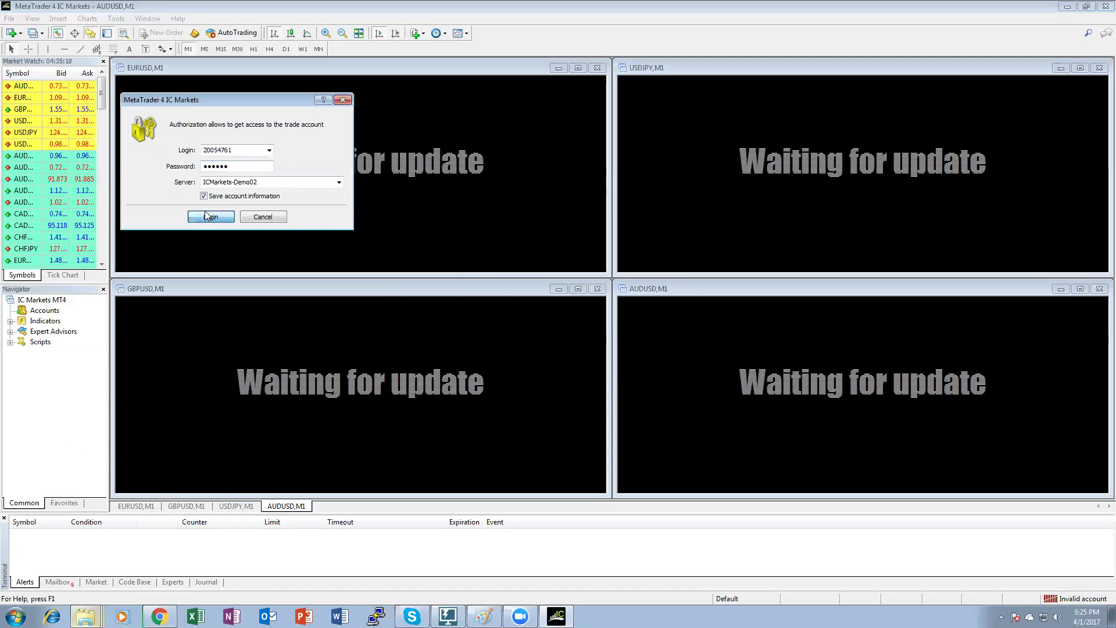
Dismiss the Password Manager prompt so the four charts load live price data.
{"action": "left_click", "coordinate": [643, 367]}
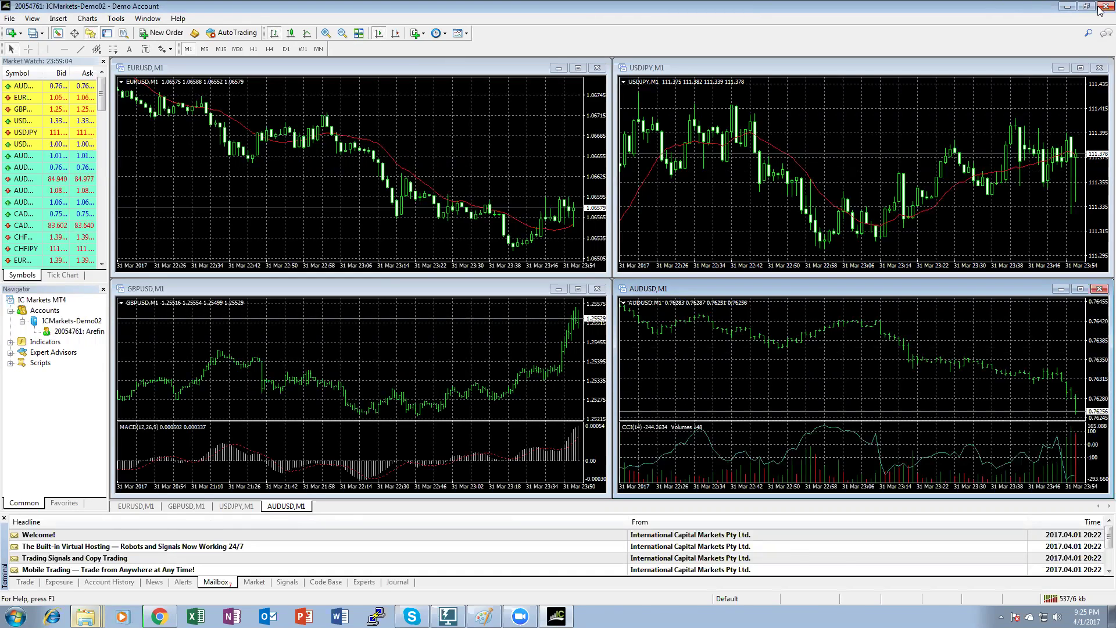
Close MetaTrader and open the C:\ICM-3 folder in Windows Explorer.
{"action": "left_click", "coordinate": [1102, 7]}
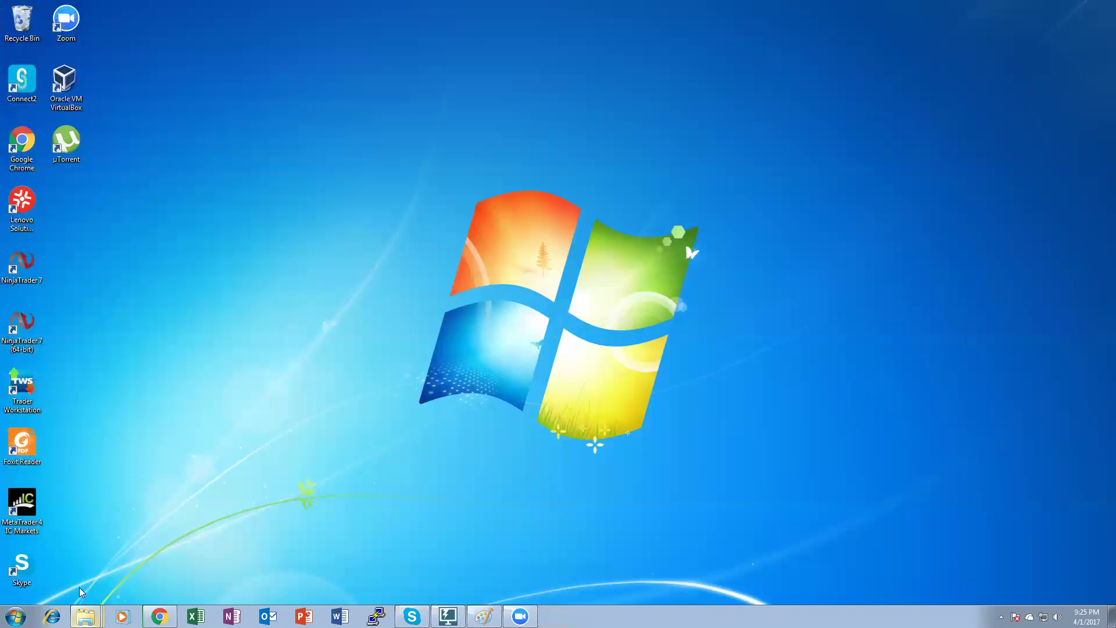
{"action": "right_click", "coordinate": [86, 616]}
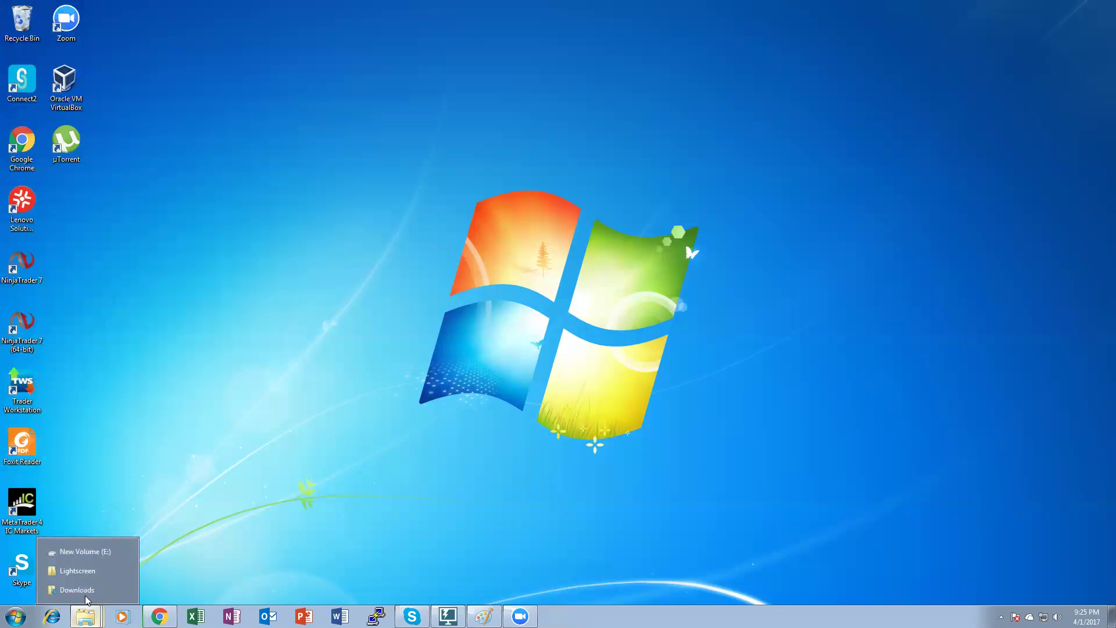
{"action": "left_click", "coordinate": [74, 547]}
{"action": "left_click", "coordinate": [196, 296]}
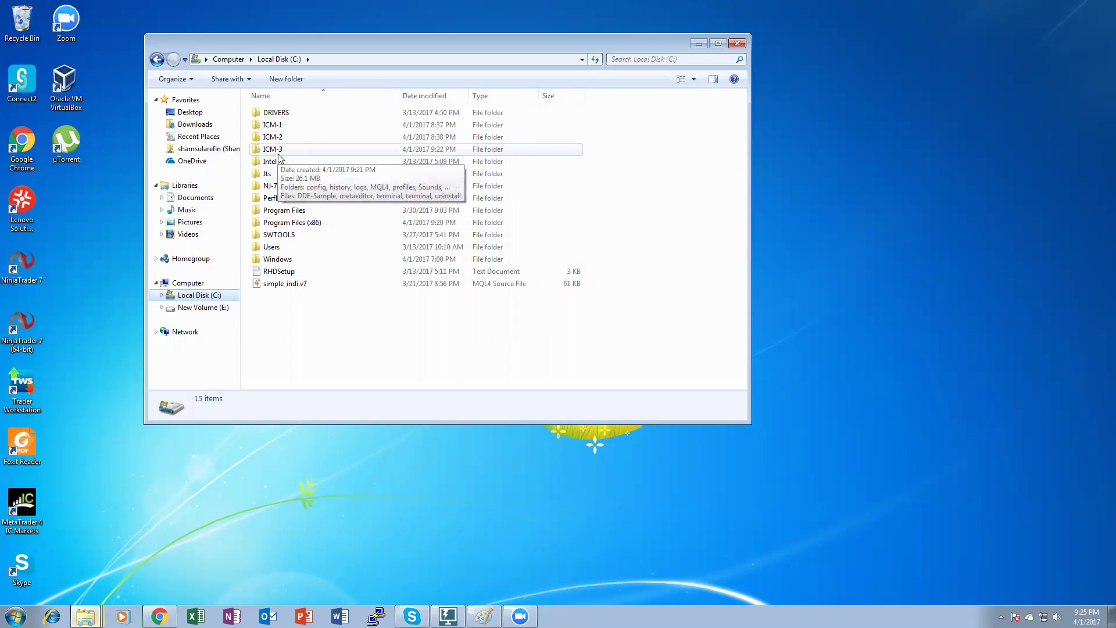
{"action": "left_click", "coordinate": [278, 150]}
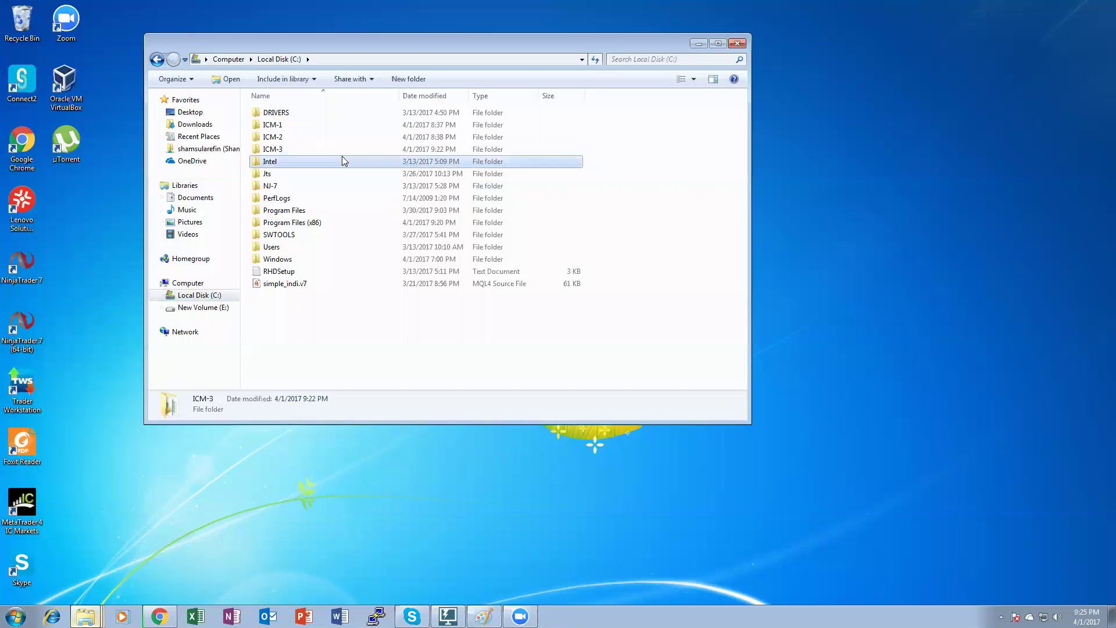
{"action": "double_click", "coordinate": [273, 150]}
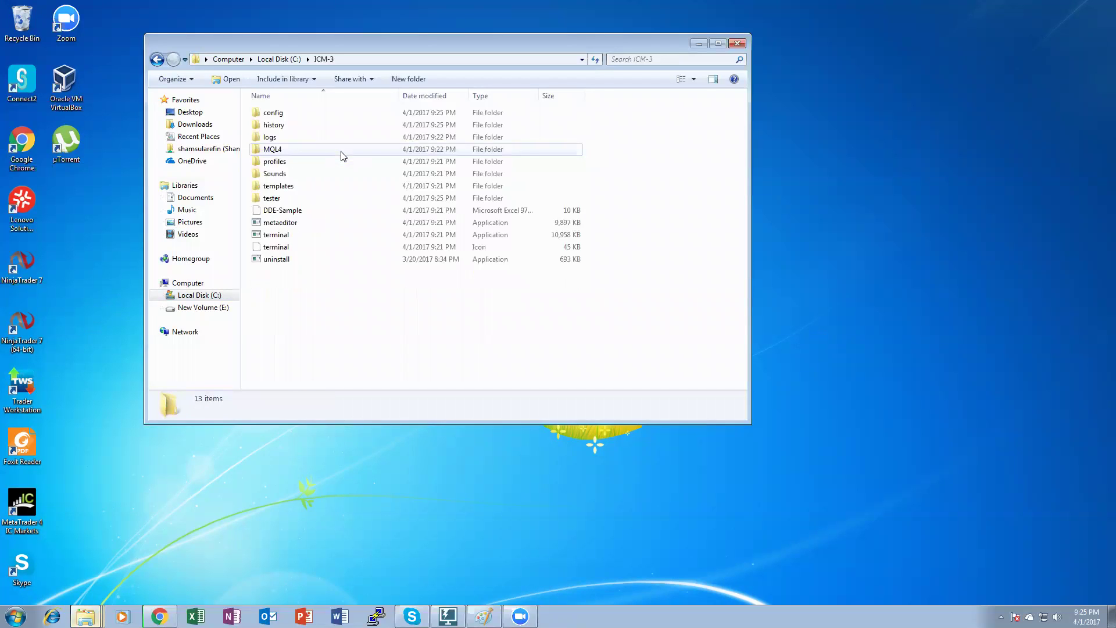
{"action": "double_click", "coordinate": [272, 150]}
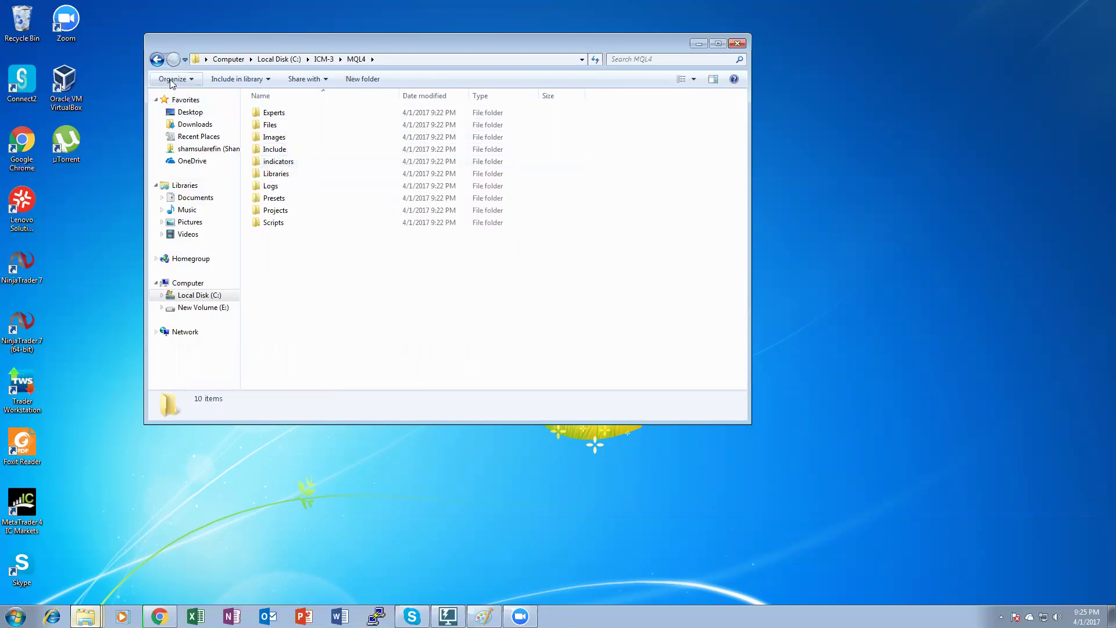
{"action": "left_click", "coordinate": [156, 59]}
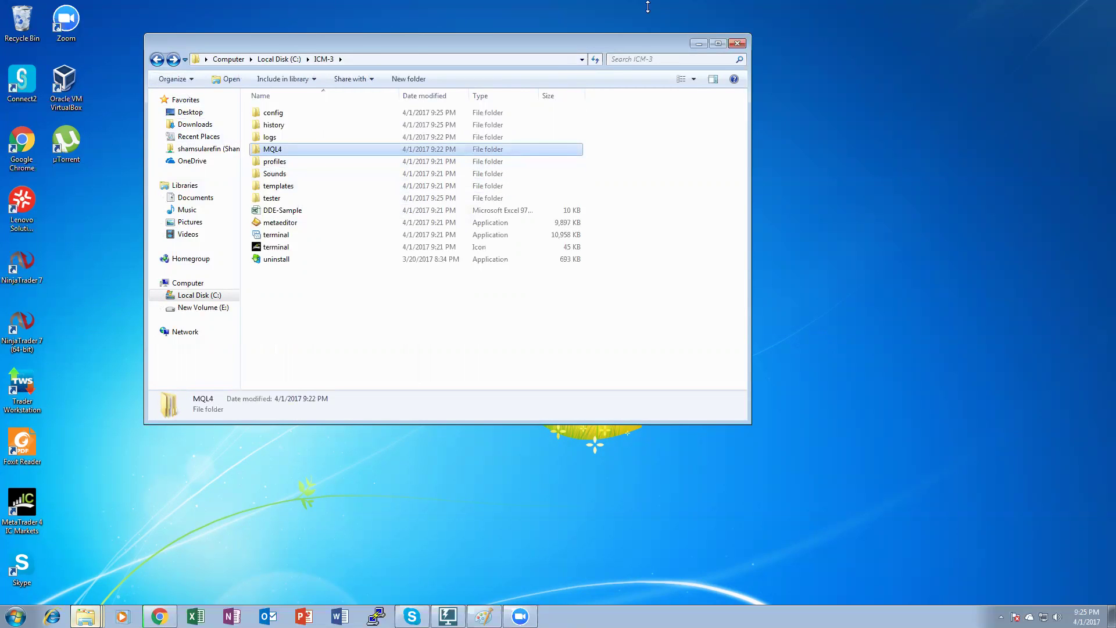
Move the ICM-3 window to the top right and bring the Lightscreen folder window forward.
{"action": "left_click_drag", "start_coordinate": [290, 39], "coordinate": [647, 6]}
{"action": "mouse_move", "coordinate": [85, 616]}
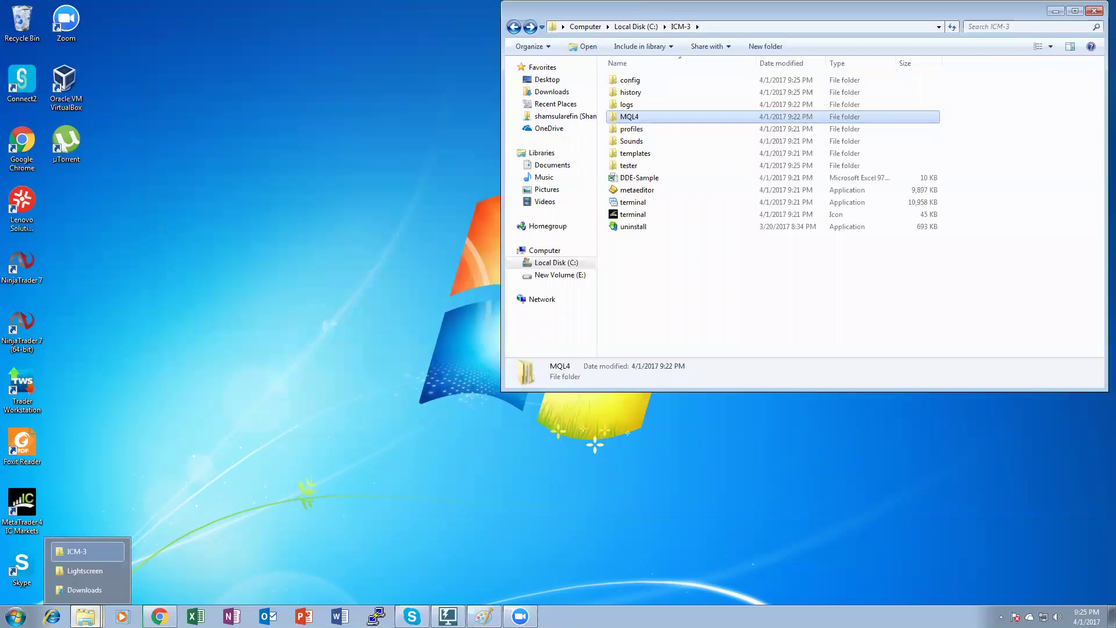
{"action": "left_click", "coordinate": [82, 570]}
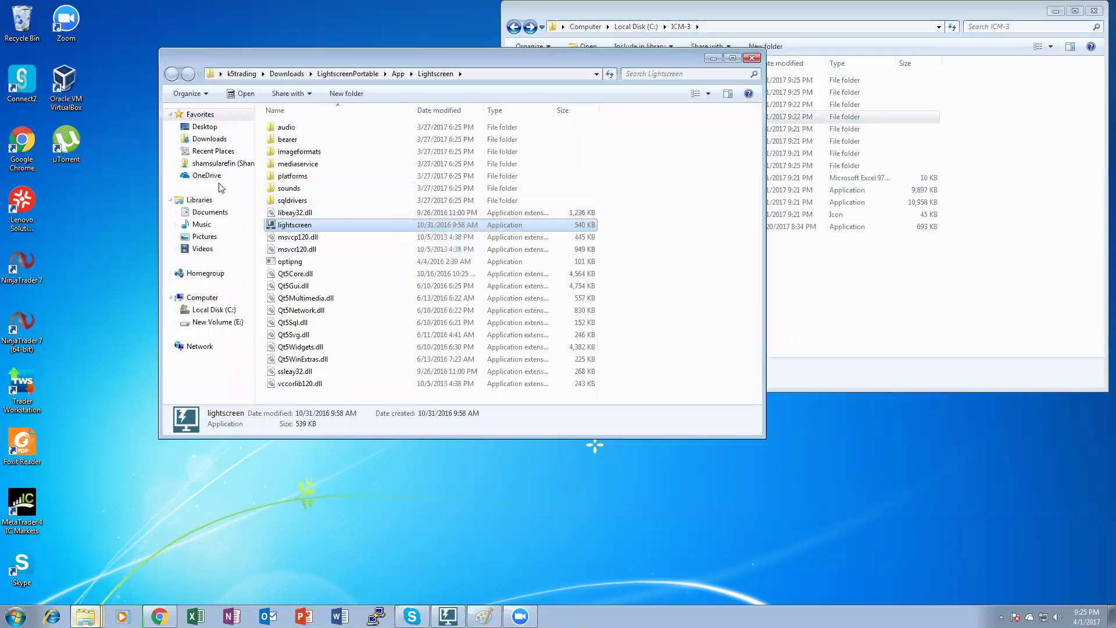
Open C:\ICM-2 in the front window and size it to sit left of the ICM-3 window.
{"action": "left_click", "coordinate": [213, 309]}
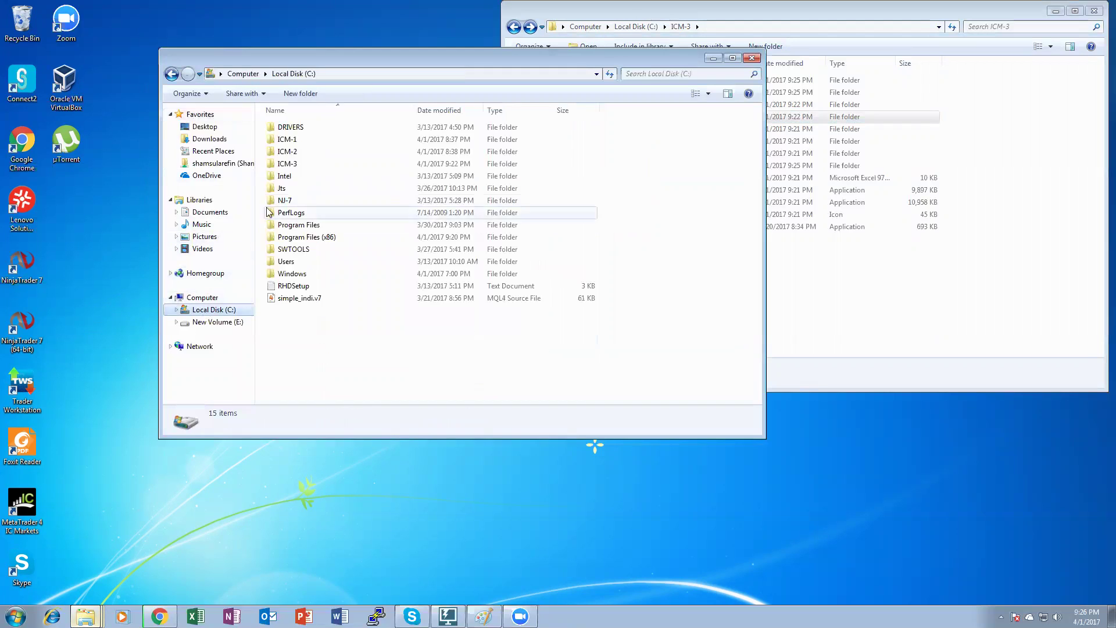
{"action": "left_click", "coordinate": [311, 151]}
{"action": "key", "text": "F2"}
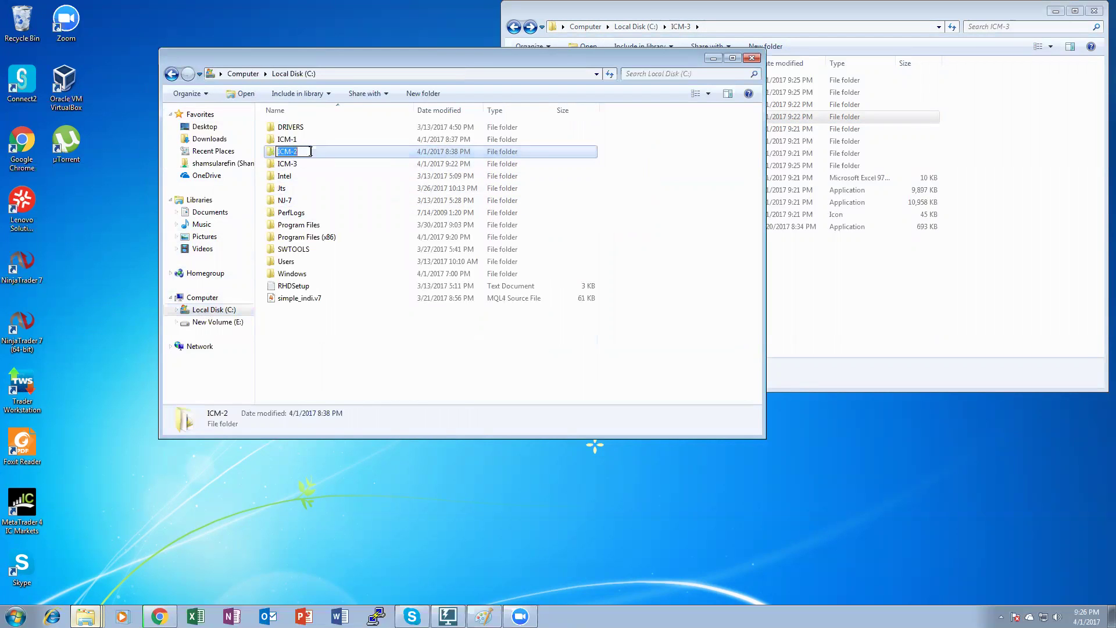
{"action": "double_click", "coordinate": [322, 153]}
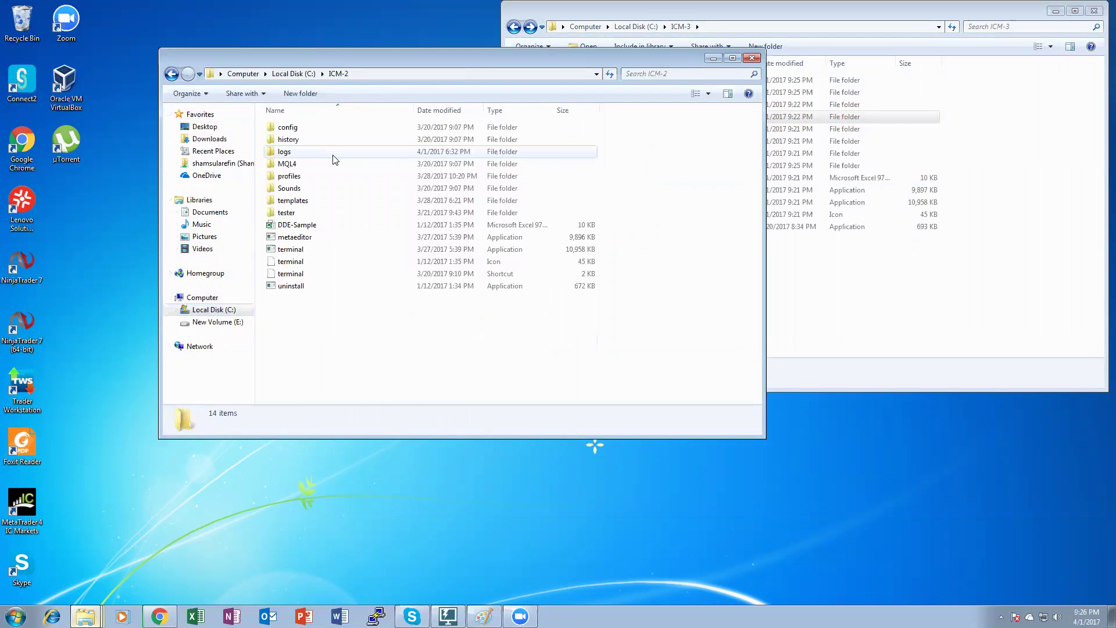
{"action": "double_click", "coordinate": [322, 53]}
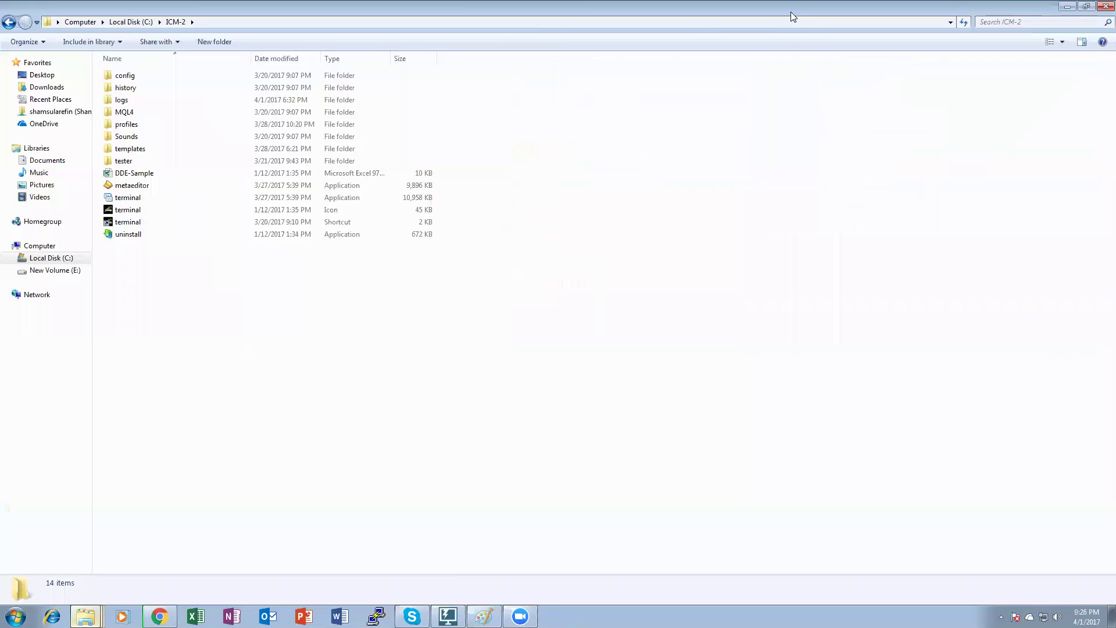
{"action": "double_click", "coordinate": [781, 2]}
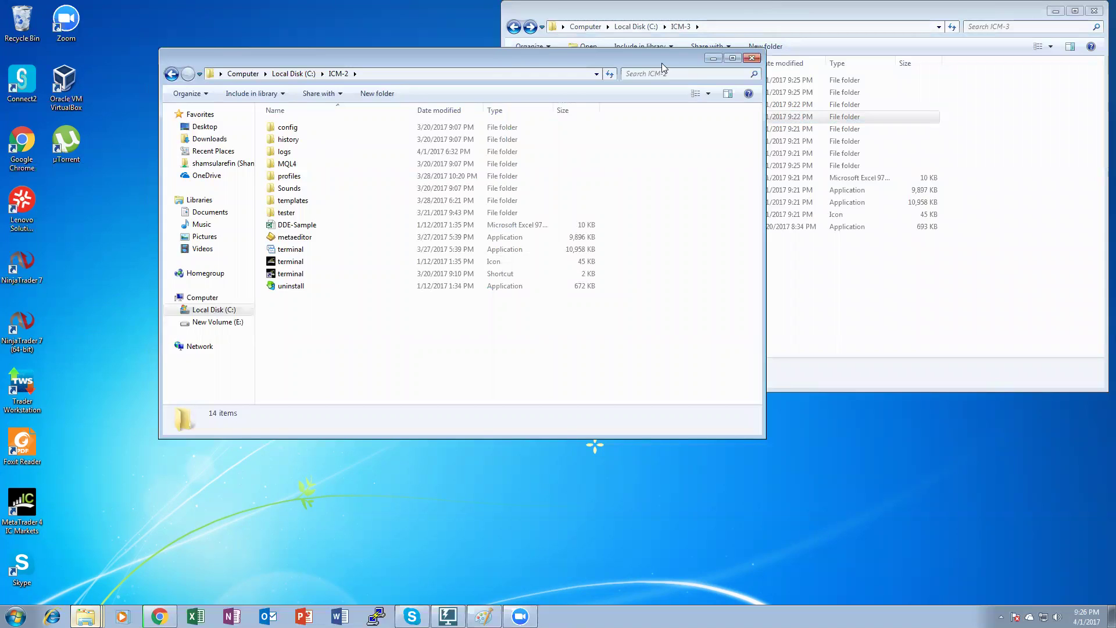
{"action": "left_click_drag", "start_coordinate": [661, 63], "coordinate": [511, 31]}
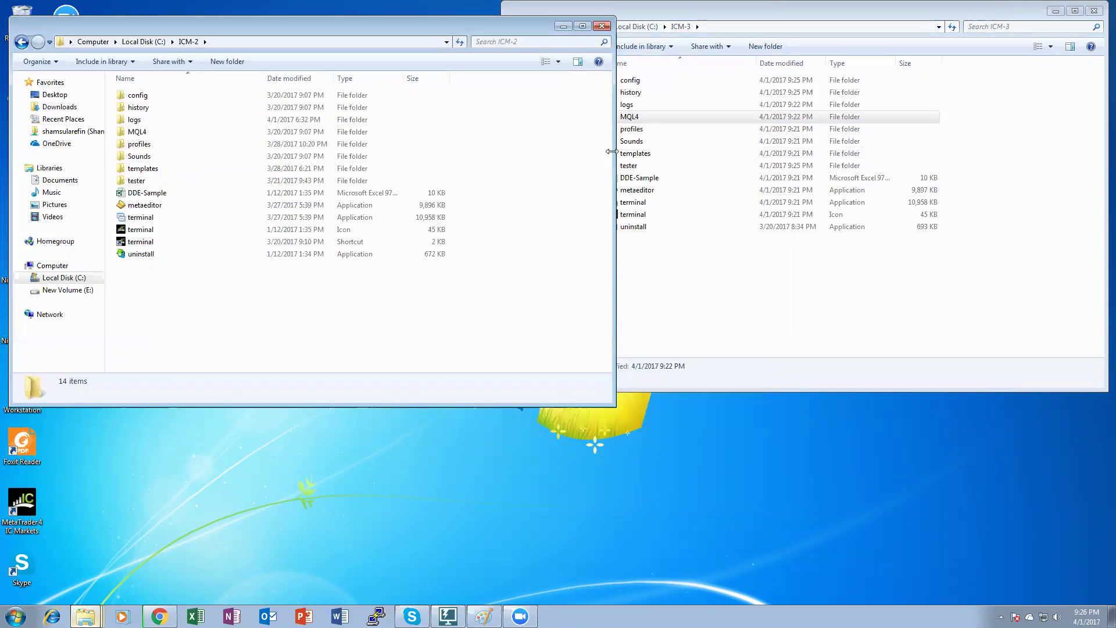
{"action": "left_click_drag", "start_coordinate": [611, 151], "coordinate": [503, 153]}
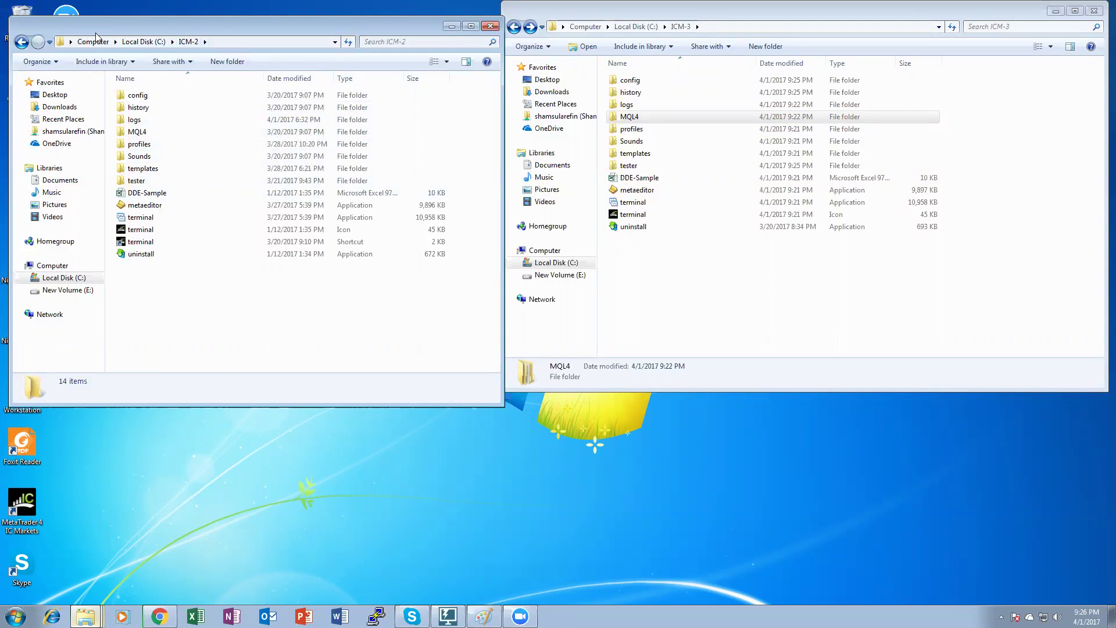
{"action": "left_click", "coordinate": [134, 136]}
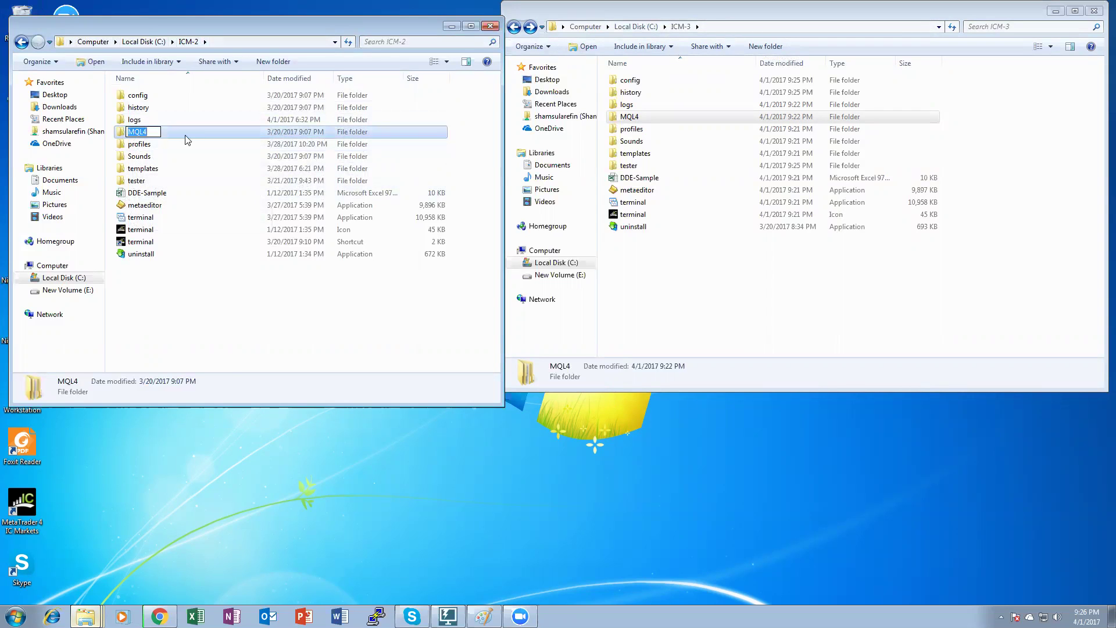
{"action": "double_click", "coordinate": [186, 134]}
{"action": "left_click", "coordinate": [159, 144]}
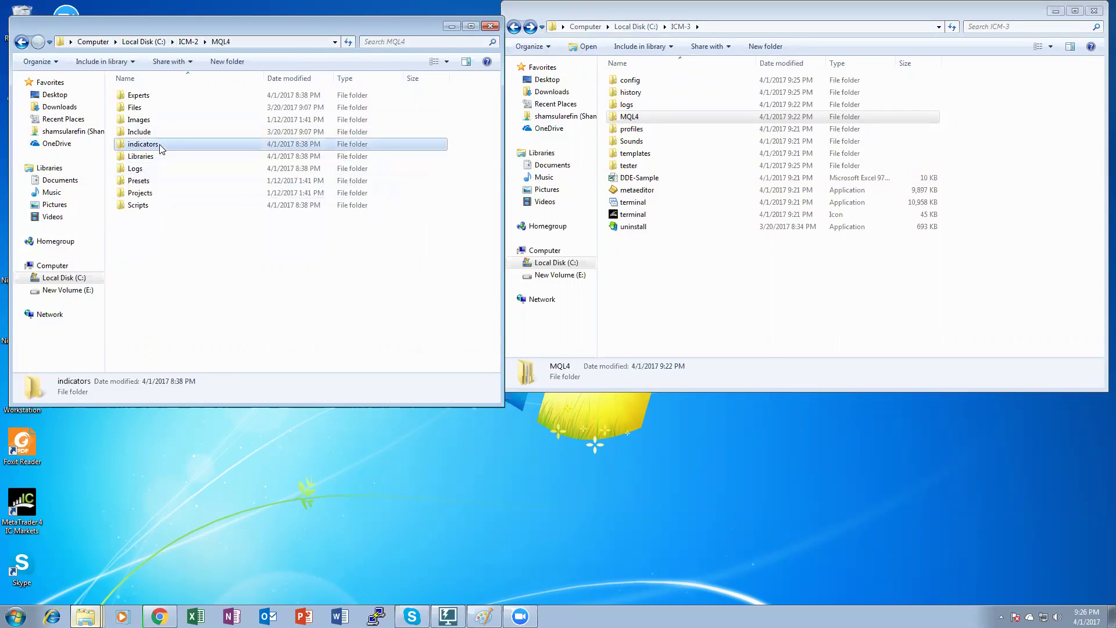
{"action": "key", "text": "F2"}
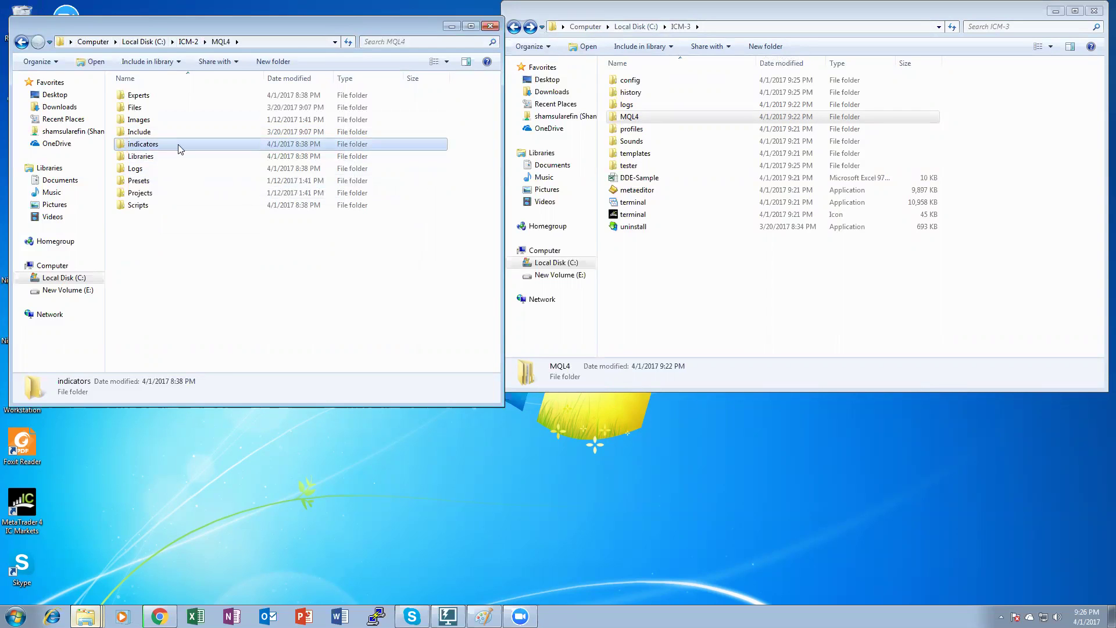
{"action": "double_click", "coordinate": [178, 144]}
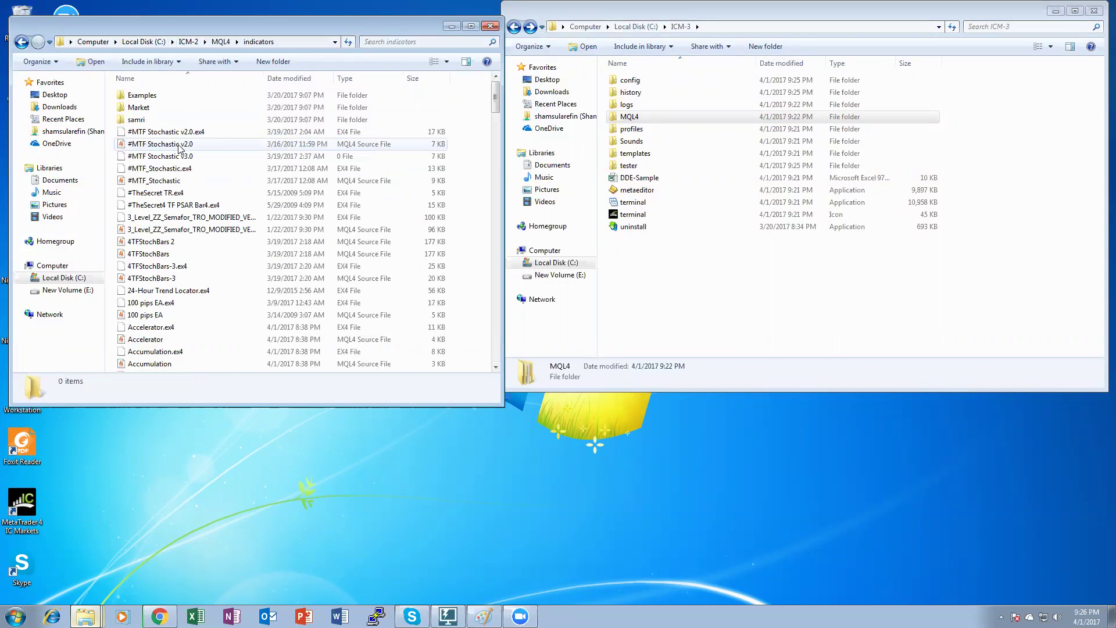
{"action": "scroll", "coordinate": [251, 229], "scroll_direction": "down", "scroll_amount": 10}
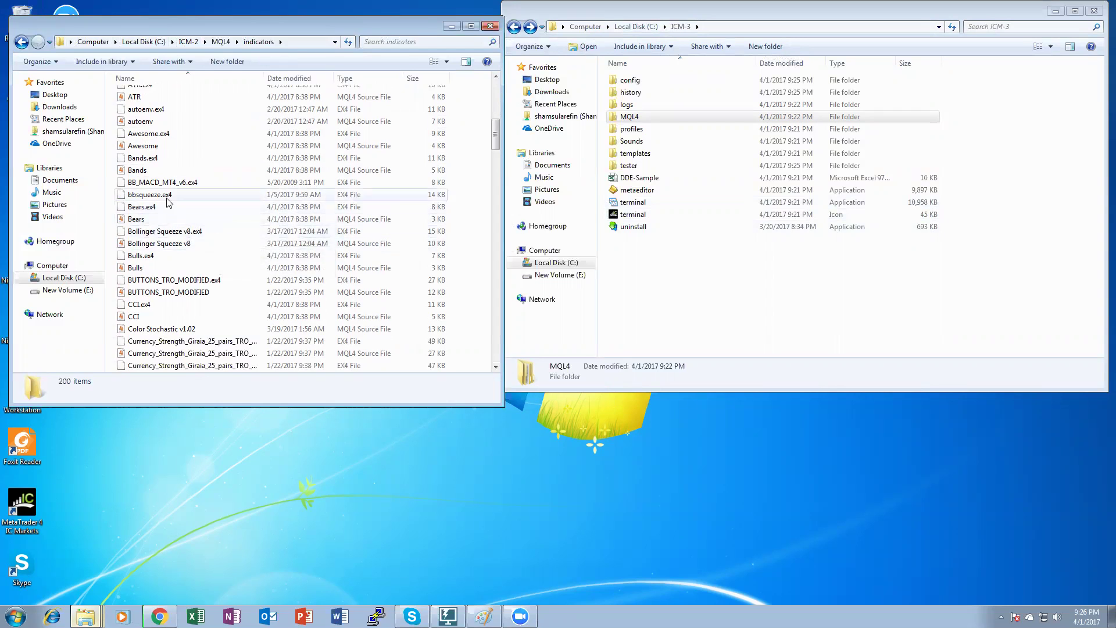
{"action": "scroll", "coordinate": [154, 207], "scroll_direction": "up", "scroll_amount": 4}
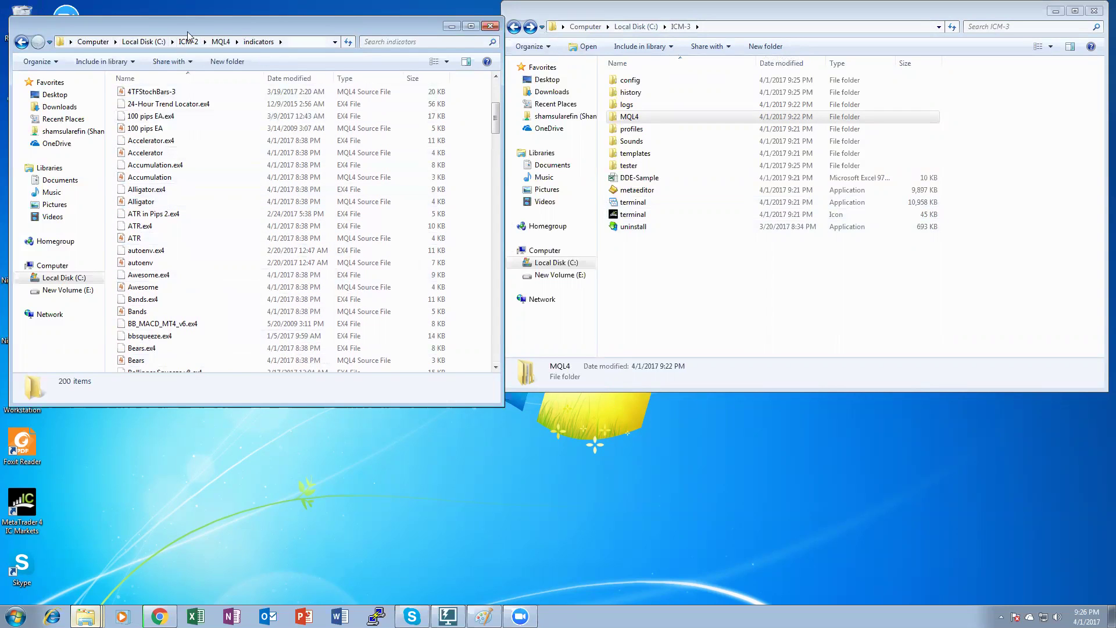
{"action": "left_click", "coordinate": [220, 42]}
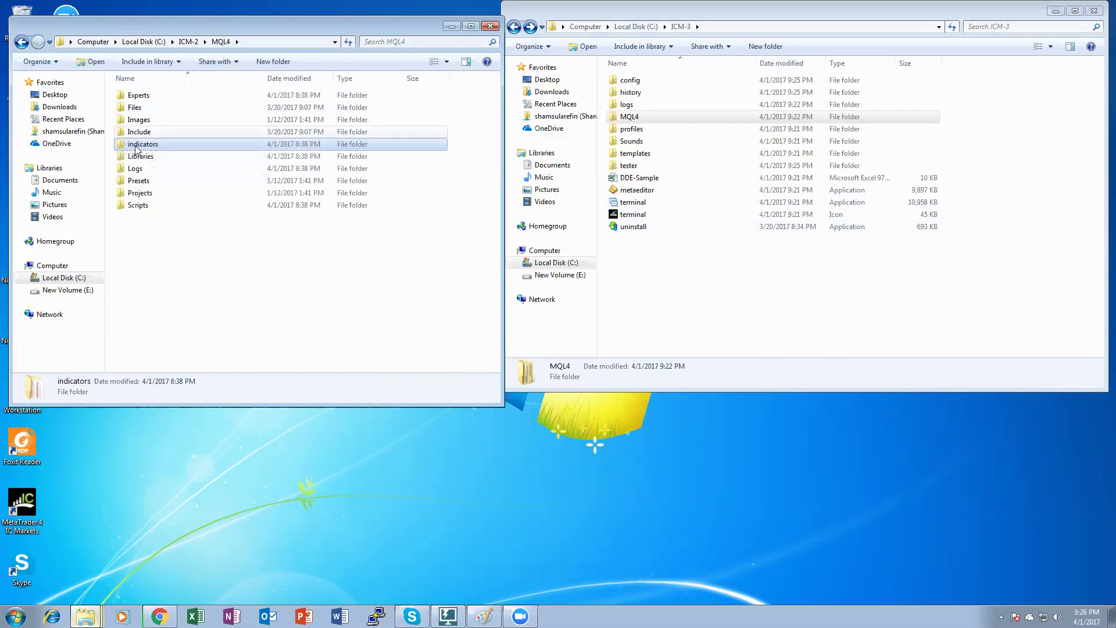
{"action": "left_click", "coordinate": [21, 41]}
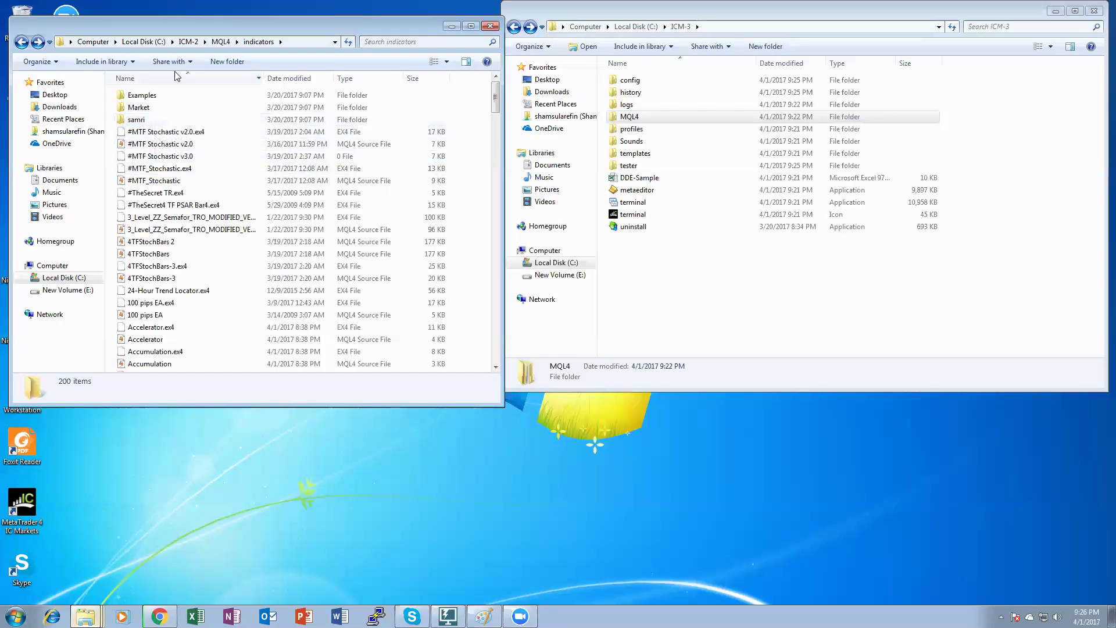
{"action": "left_click", "coordinate": [227, 43]}
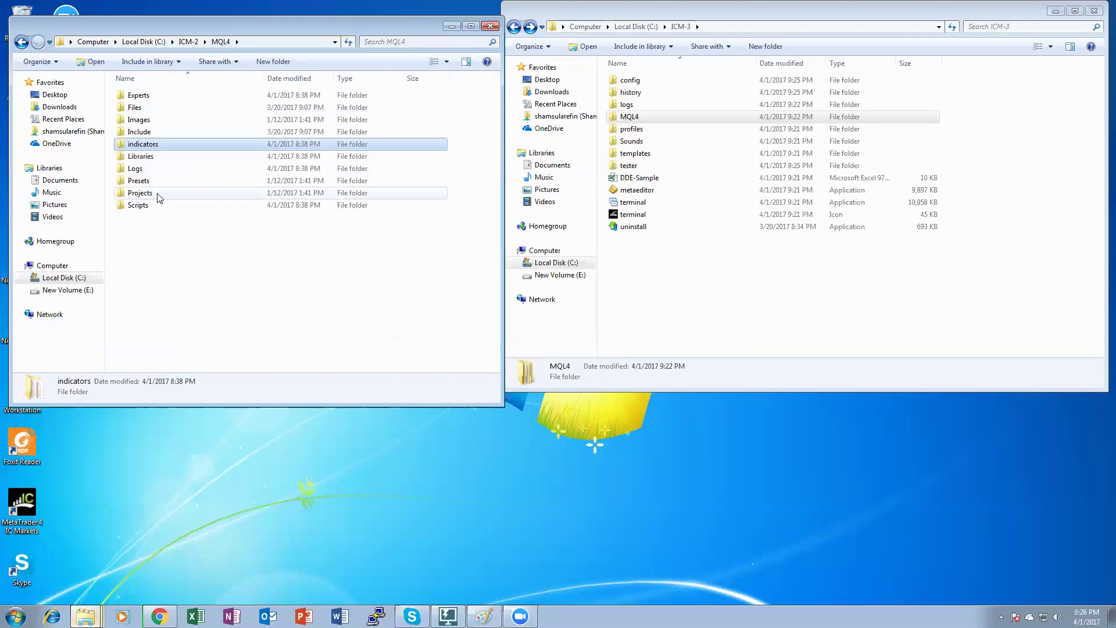
{"action": "left_click", "coordinate": [189, 42]}
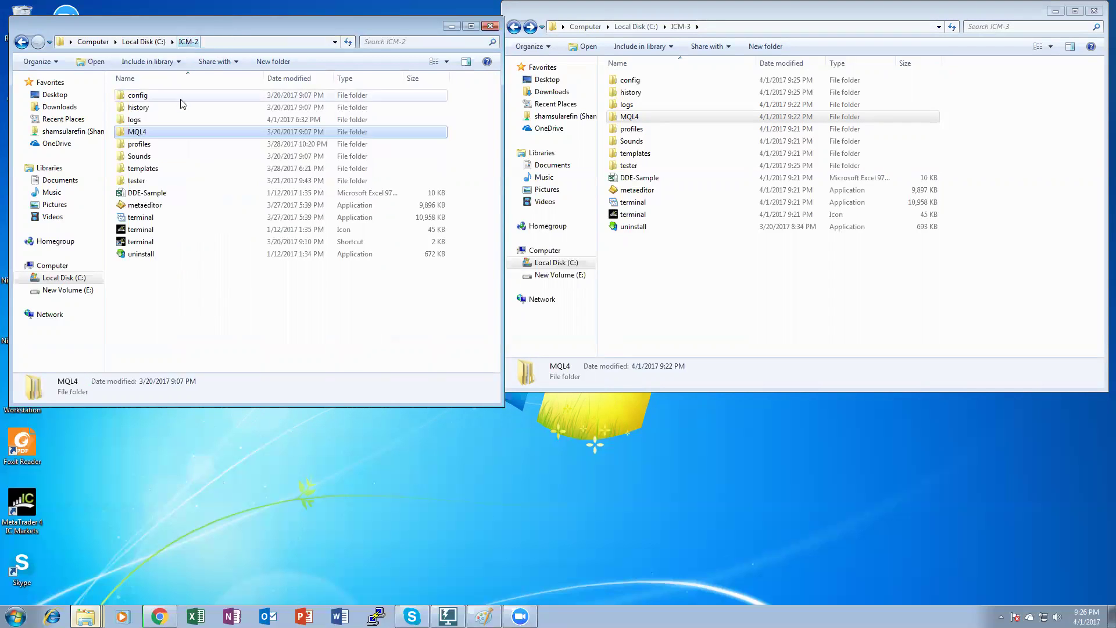
Select all 36 template files in the ICM-2 templates folder.
{"action": "double_click", "coordinate": [155, 170]}
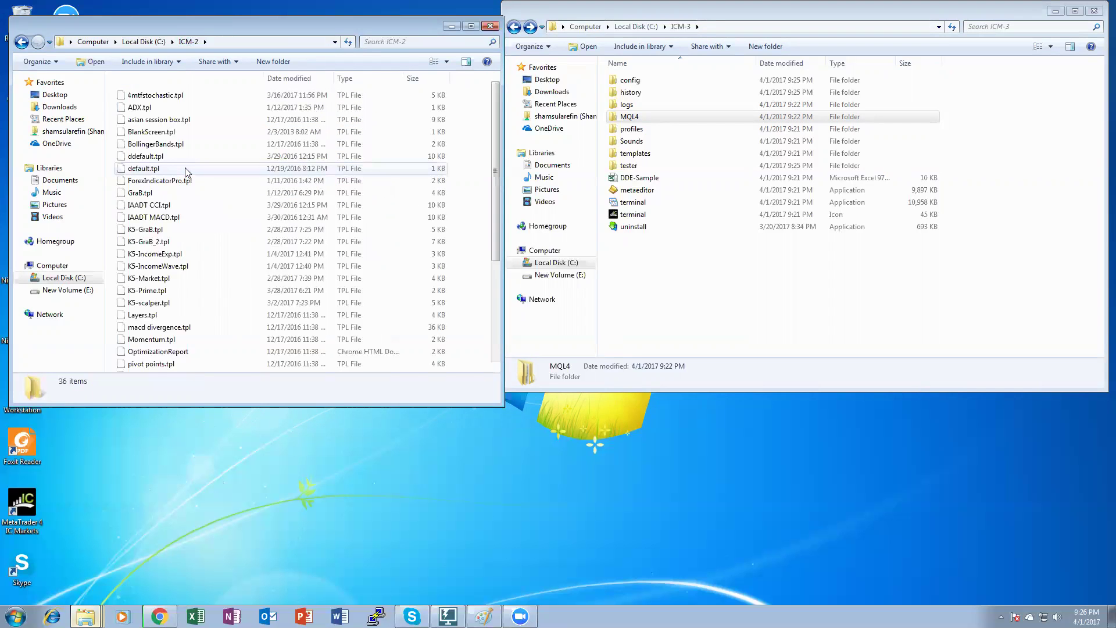
{"action": "scroll", "coordinate": [184, 362], "scroll_direction": "down", "scroll_amount": 4}
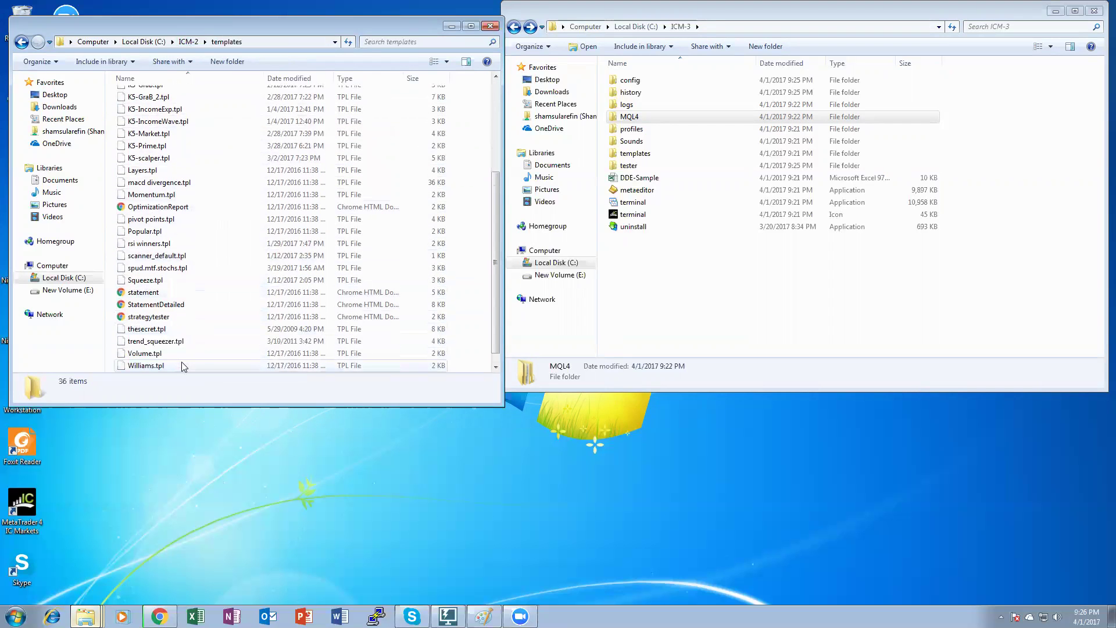
{"action": "key", "text": "ctrl+a"}
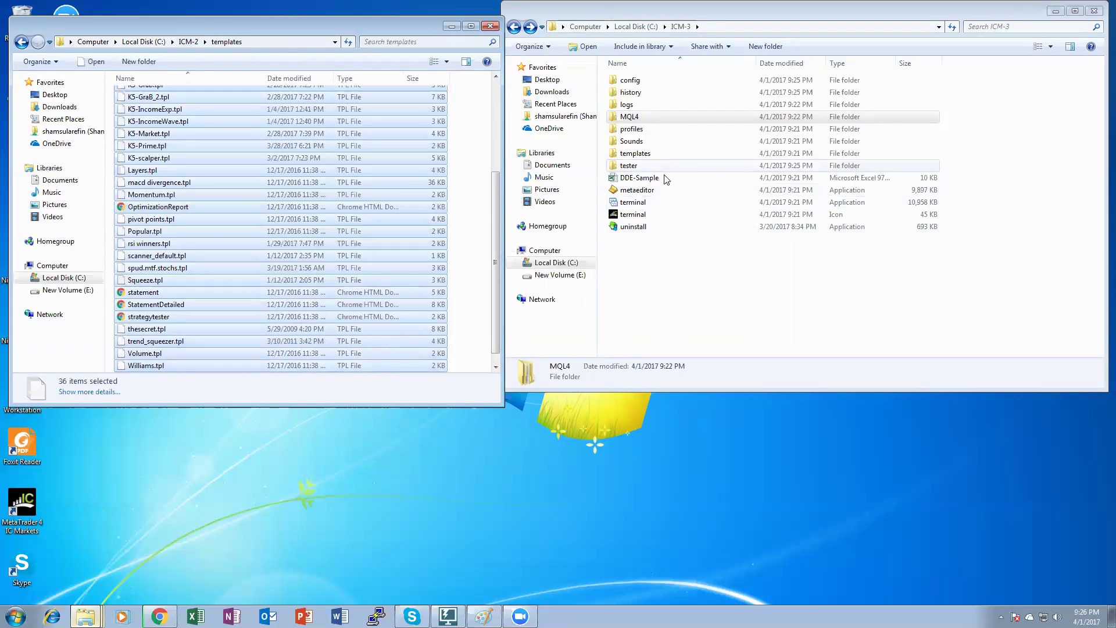
Paste them into ICM-3\templates, replacing all conflicting files, and close the ICM-2 window.
{"action": "double_click", "coordinate": [665, 154]}
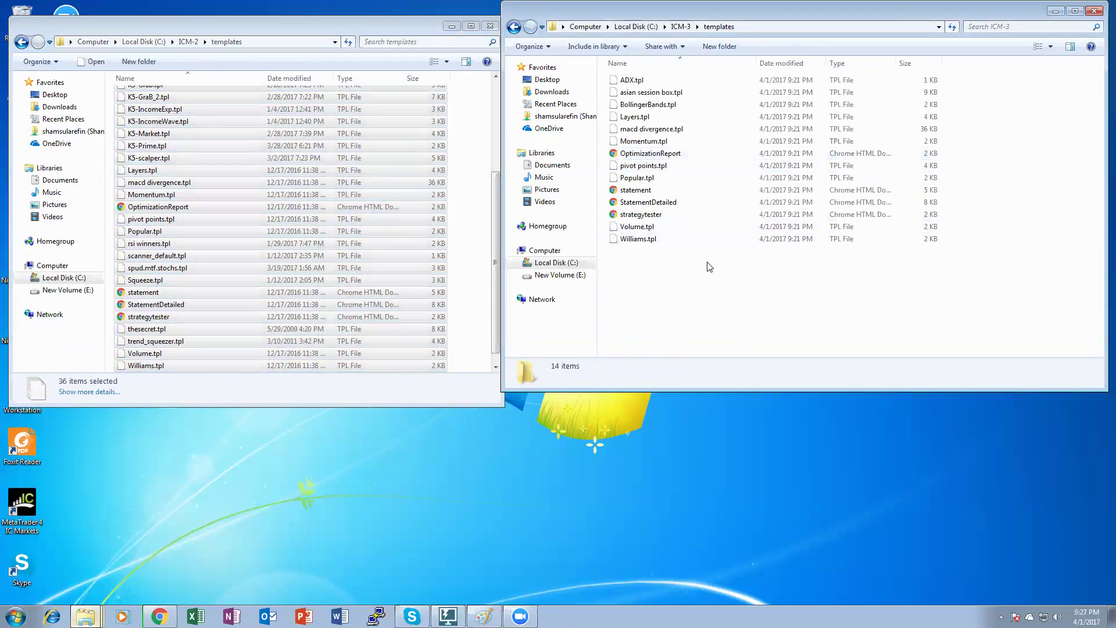
{"action": "key", "text": "ctrl+v"}
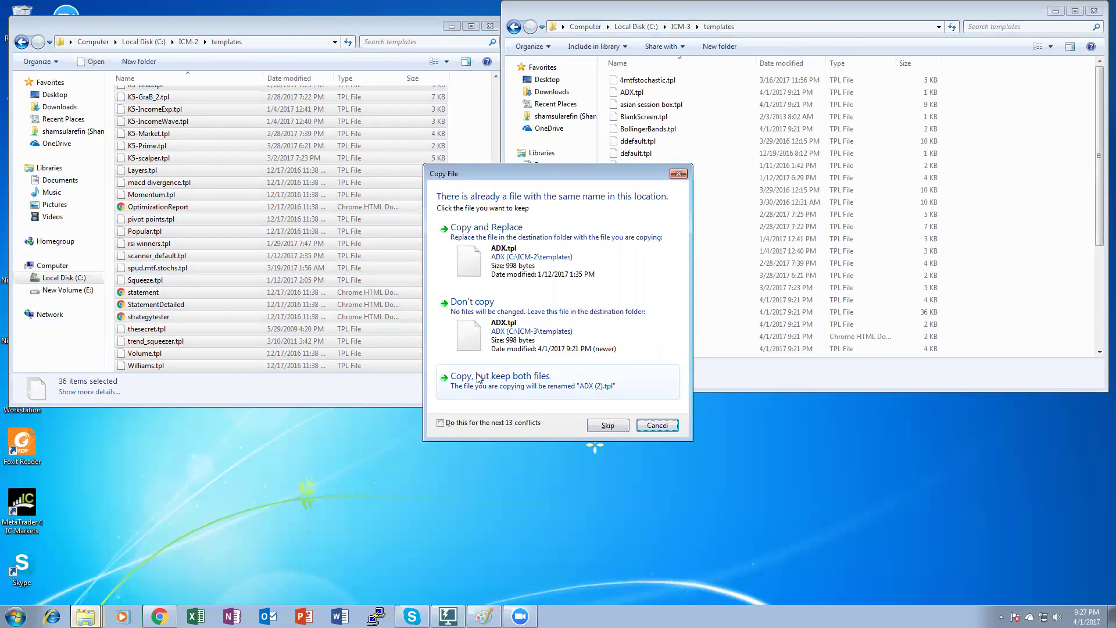
{"action": "left_click", "coordinate": [462, 422]}
{"action": "left_click", "coordinate": [489, 238]}
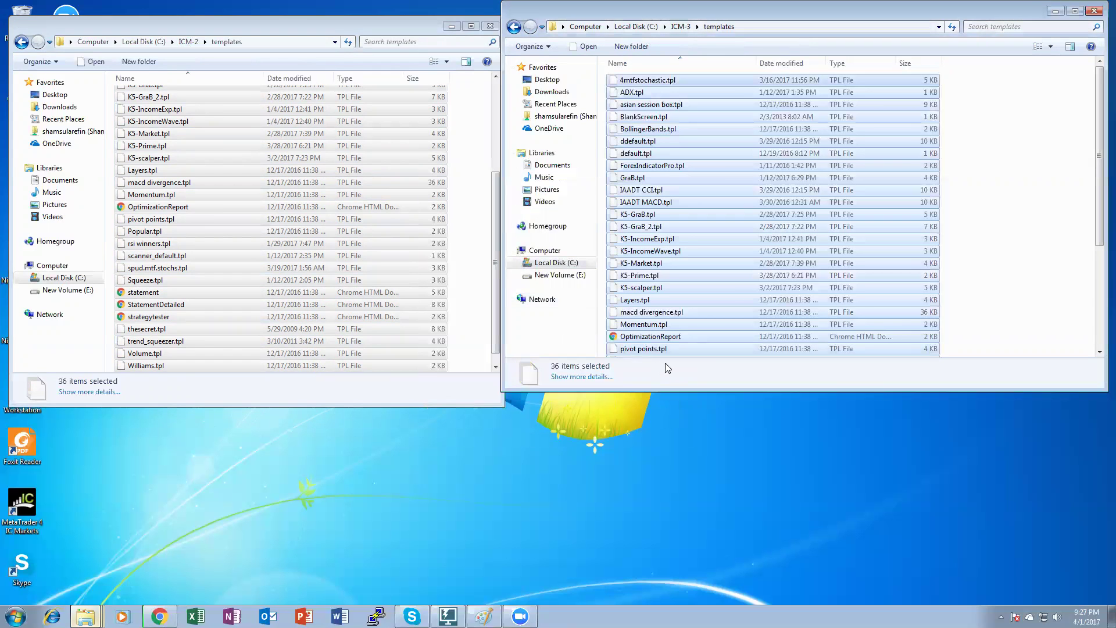
{"action": "left_click", "coordinate": [1010, 244]}
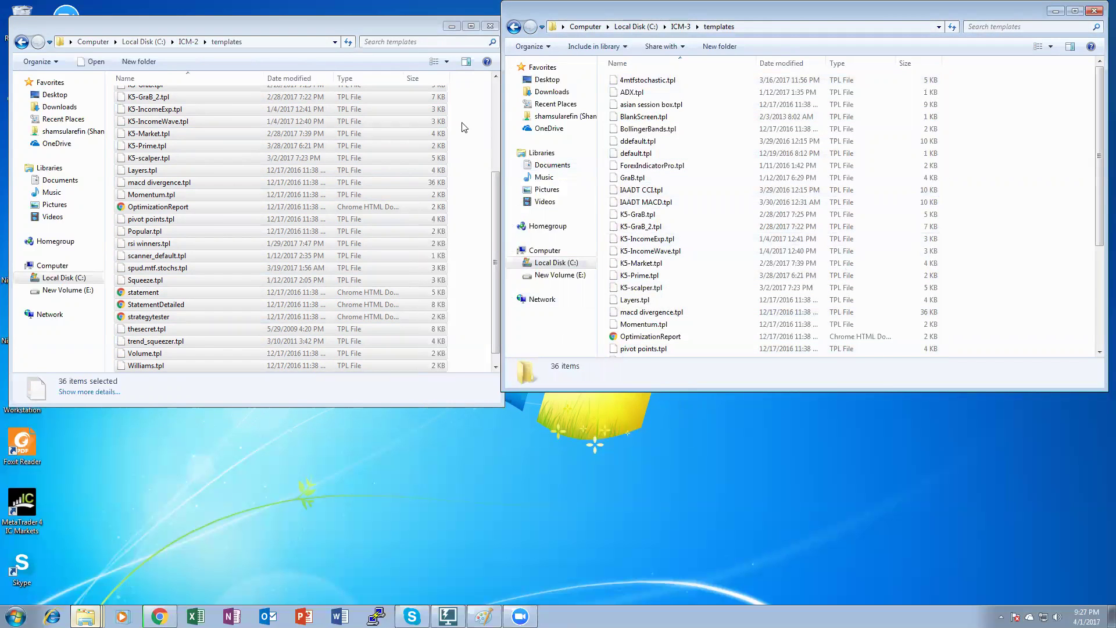
{"action": "left_click", "coordinate": [490, 41]}
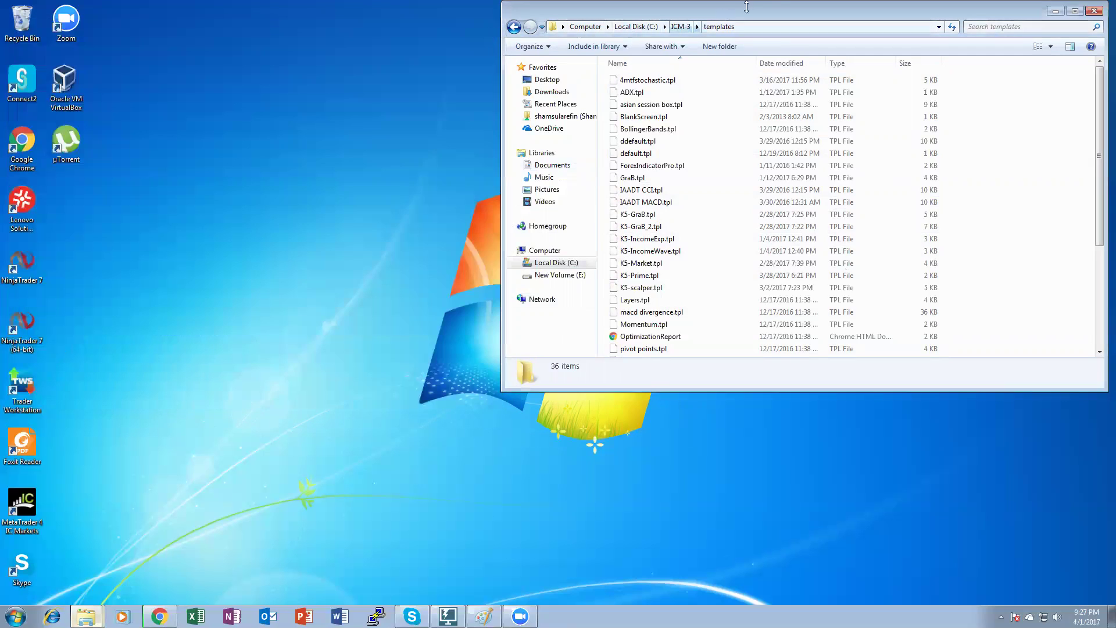
Close the templates folder, launch MetaTrader 4 and shrink the bottom Terminal panel.
{"action": "left_click", "coordinate": [1092, 11]}
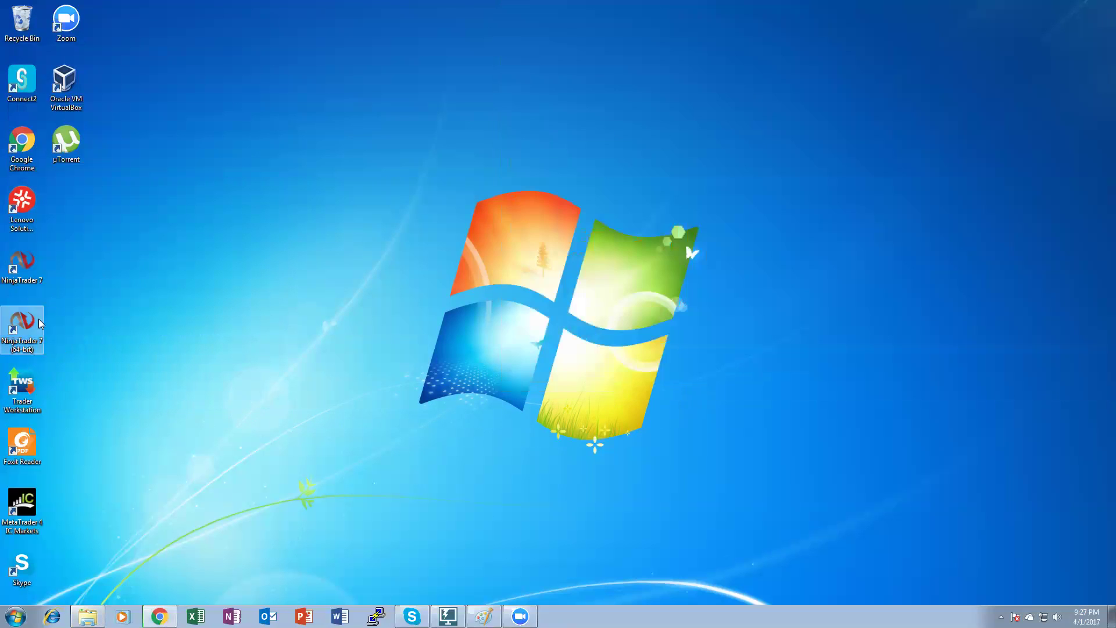
{"action": "double_click", "coordinate": [14, 523]}
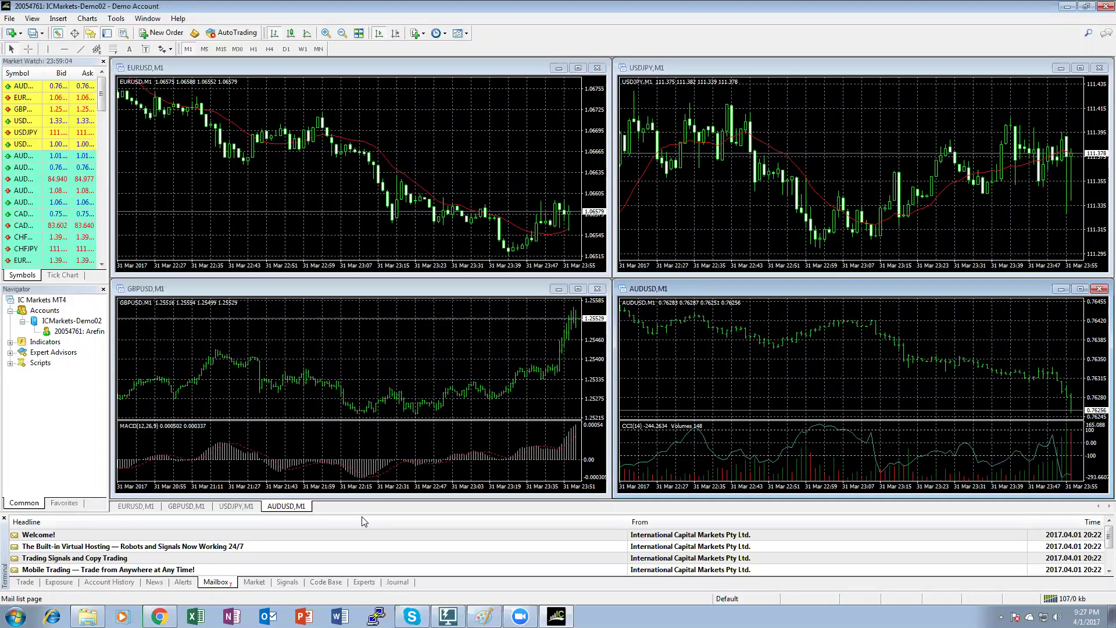
{"action": "left_click_drag", "start_coordinate": [362, 514], "coordinate": [342, 588]}
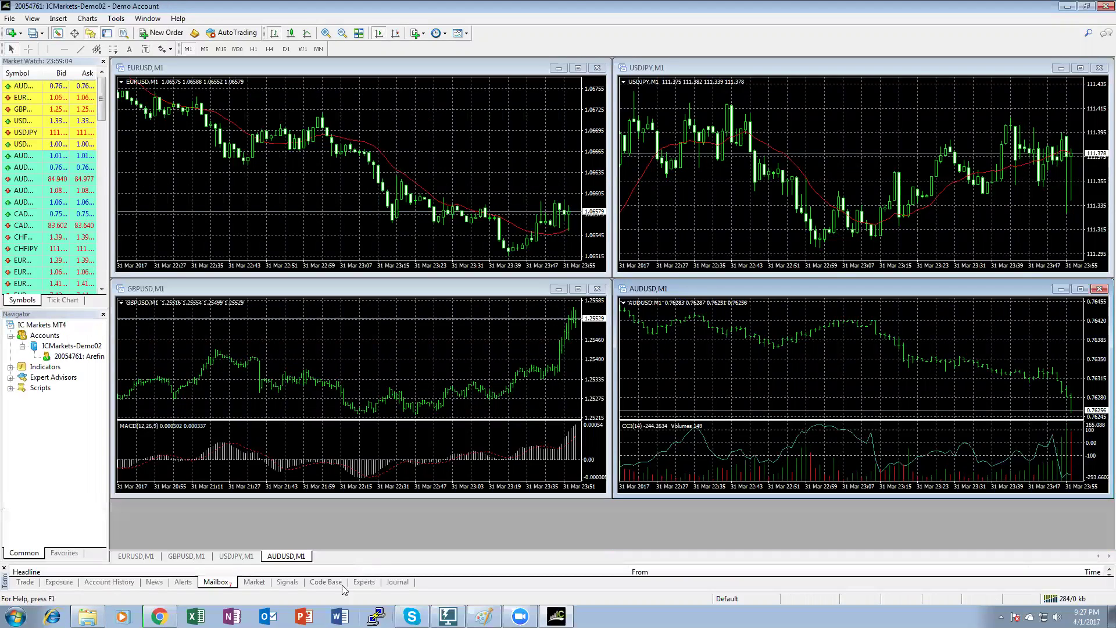
Apply the cream template to the AUDUSD and EURUSD charts.
{"action": "left_click", "coordinate": [465, 34]}
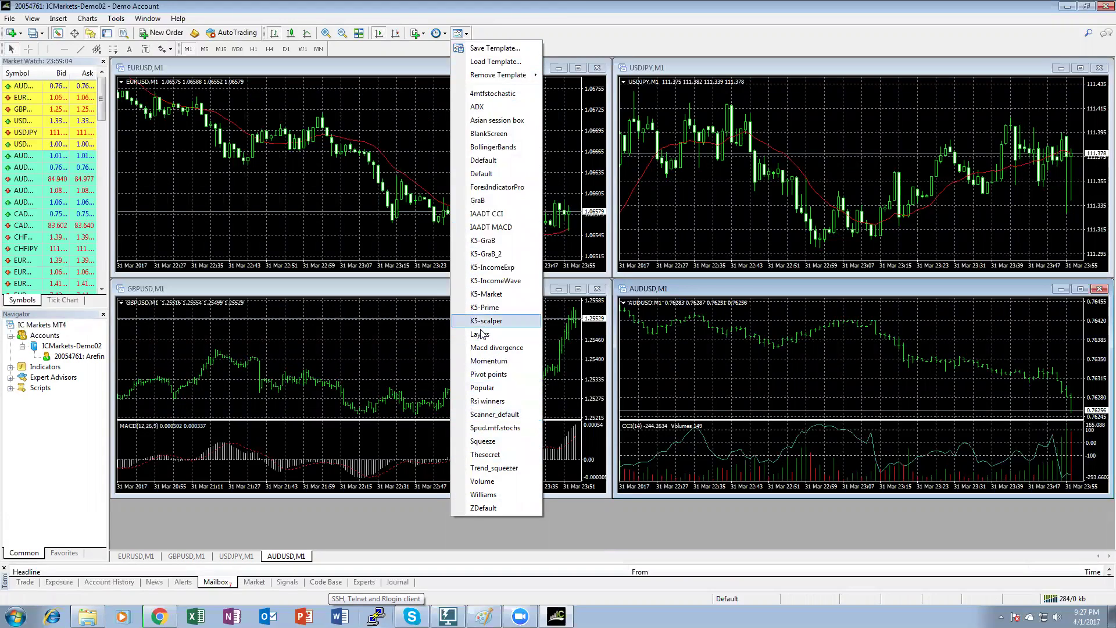
{"action": "left_click", "coordinate": [503, 192]}
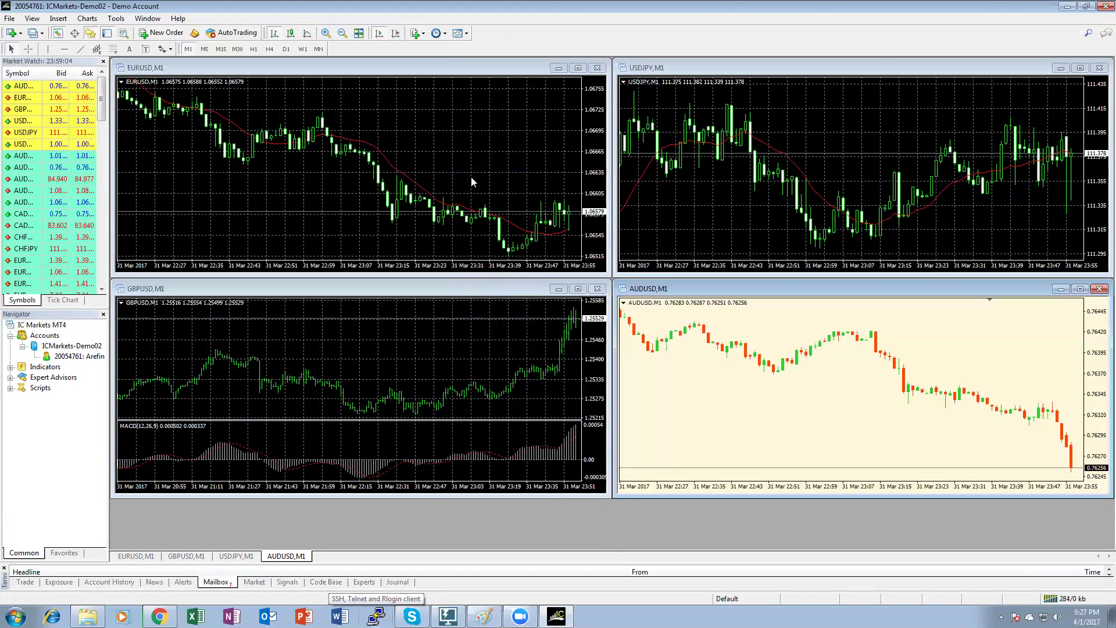
{"action": "left_click", "coordinate": [436, 99]}
{"action": "left_click", "coordinate": [458, 33]}
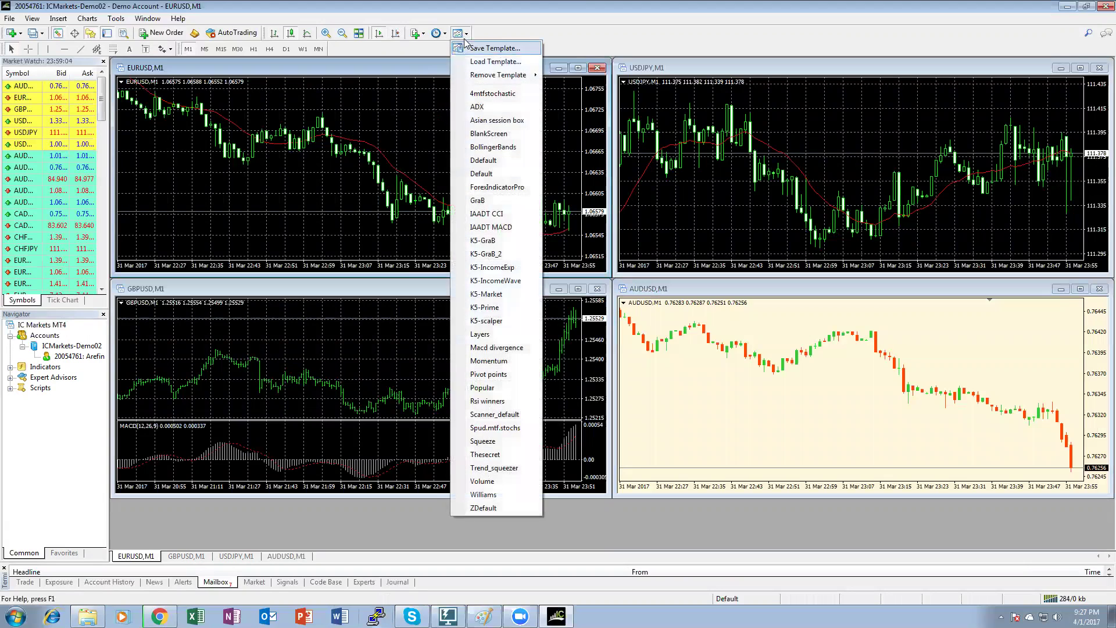
{"action": "left_click", "coordinate": [497, 187]}
Apply the Default template to the USDJPY and GBPUSD charts.
{"action": "key", "text": "ctrl+F6"}
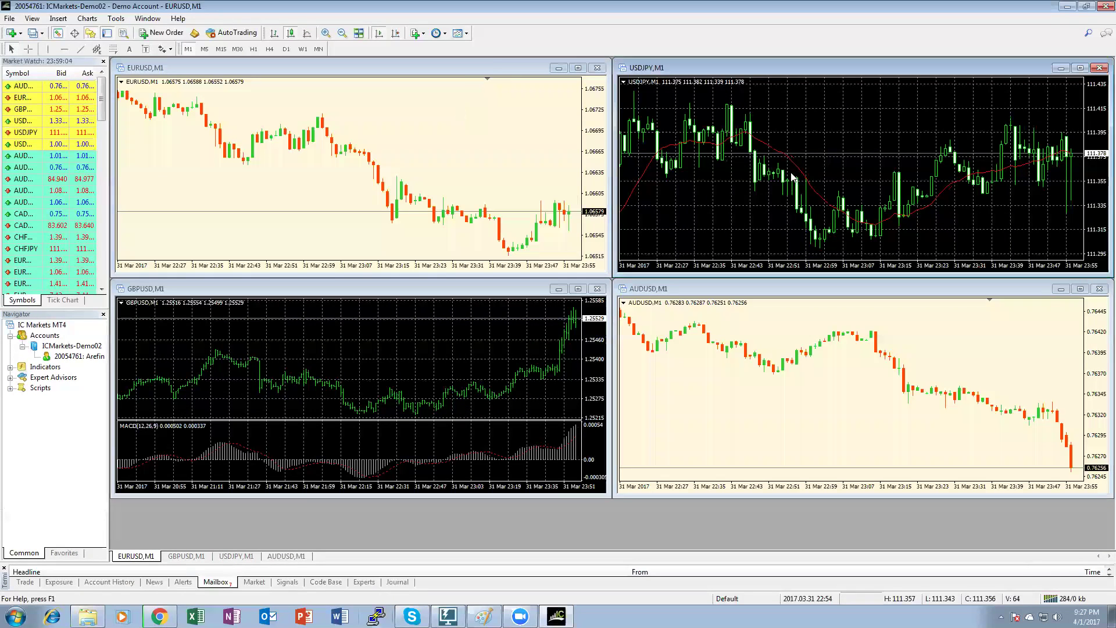
{"action": "left_click", "coordinate": [458, 33]}
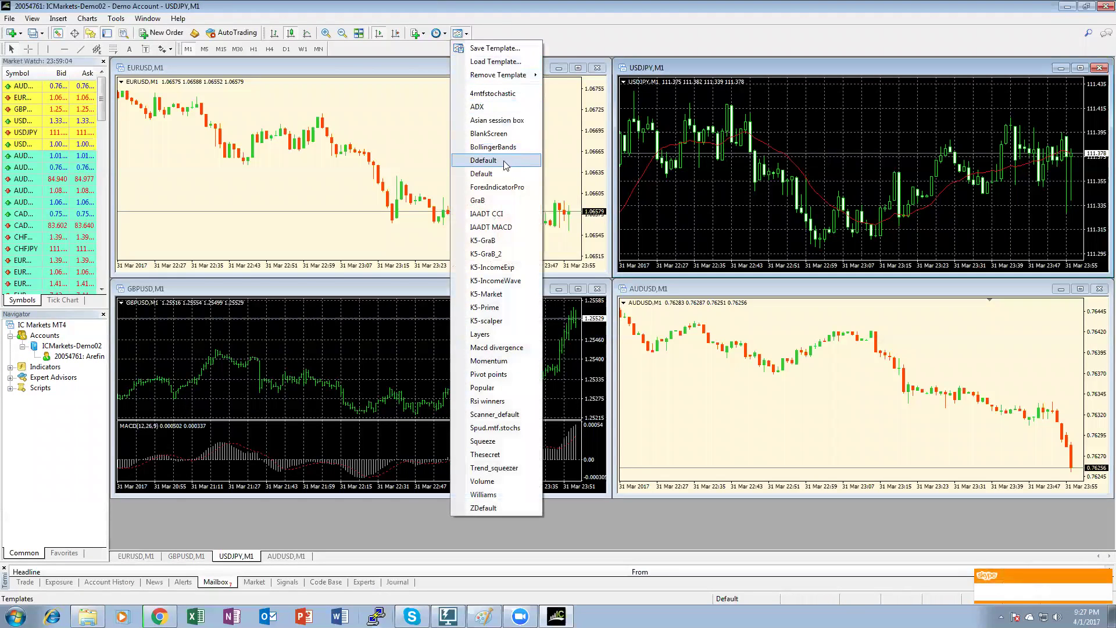
{"action": "left_click", "coordinate": [500, 173]}
{"action": "left_click", "coordinate": [381, 311]}
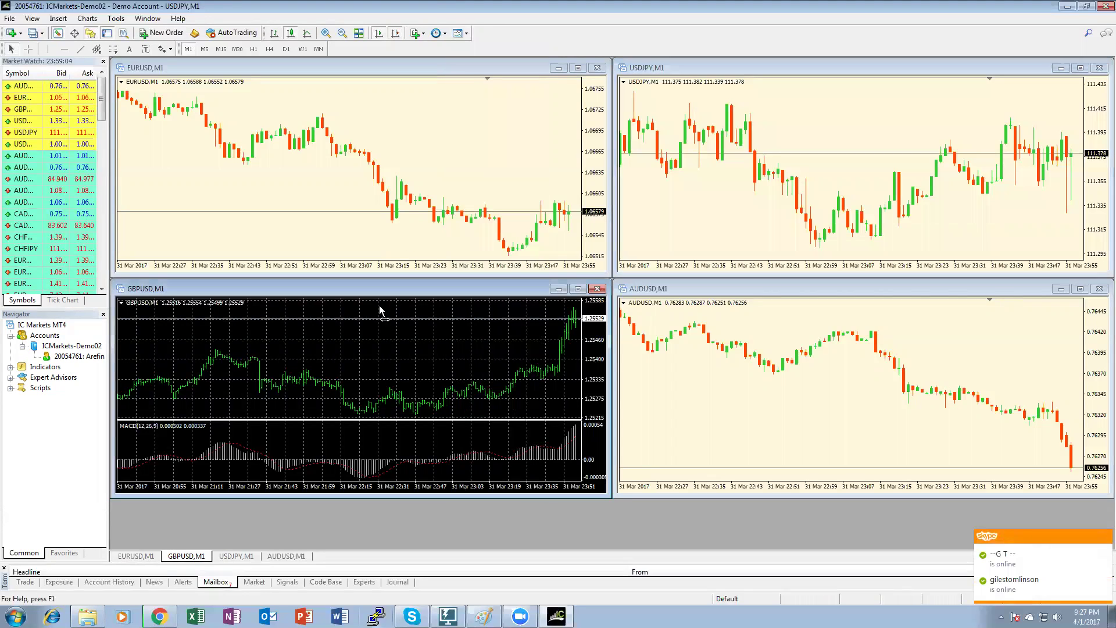
{"action": "left_click", "coordinate": [458, 33]}
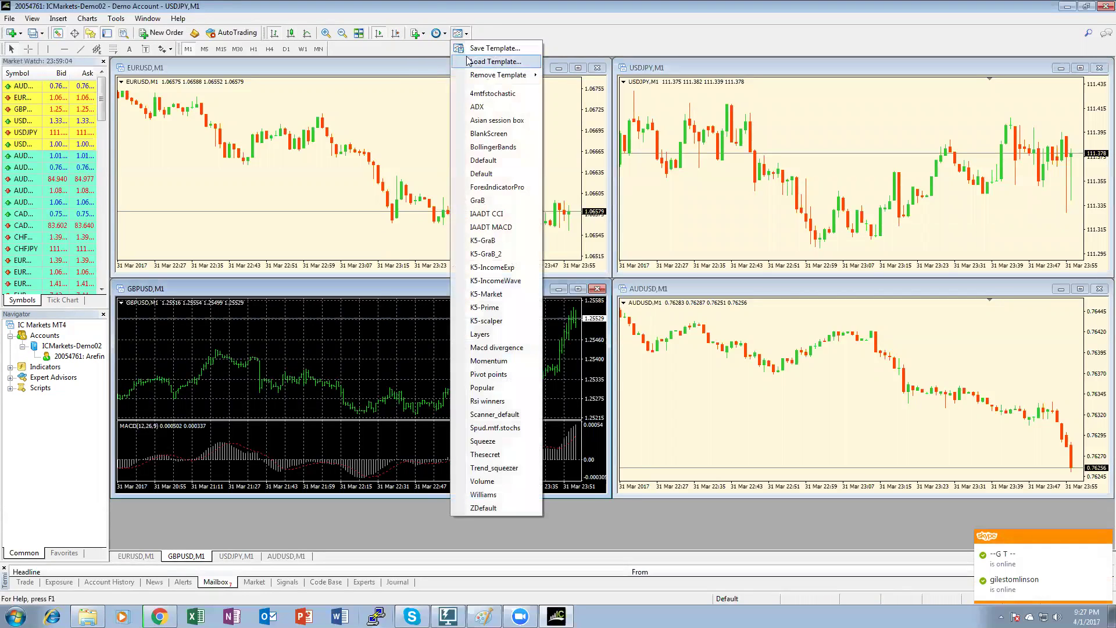
{"action": "left_click", "coordinate": [482, 173]}
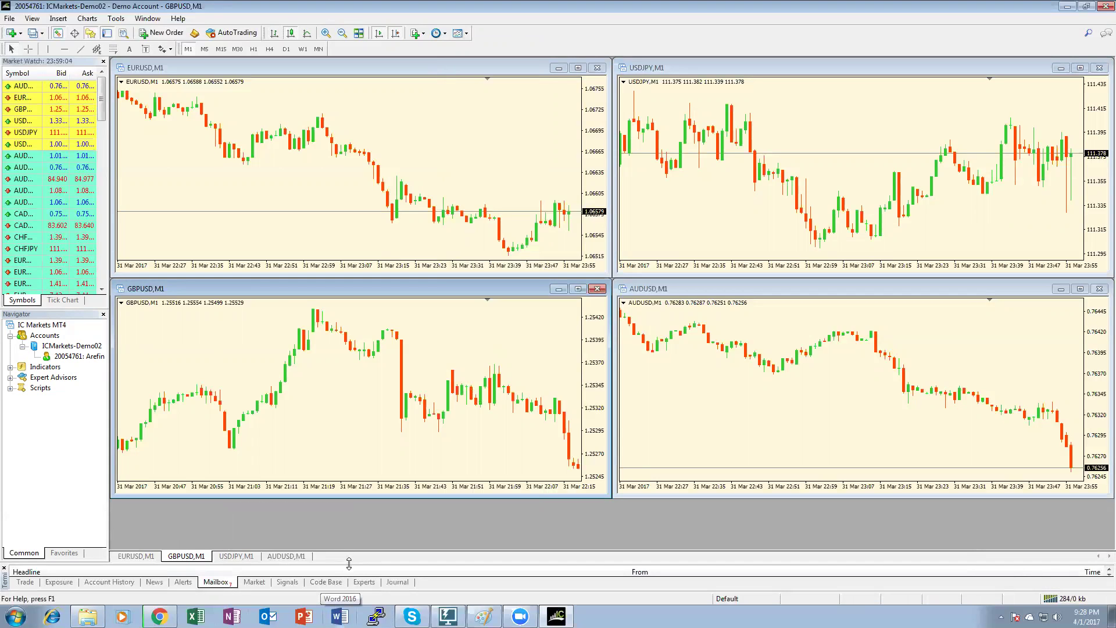
View the 5000.00 deposit in Account History, then maximize EURUSD and compress its price scale.
{"action": "left_click_drag", "start_coordinate": [349, 563], "coordinate": [348, 487]}
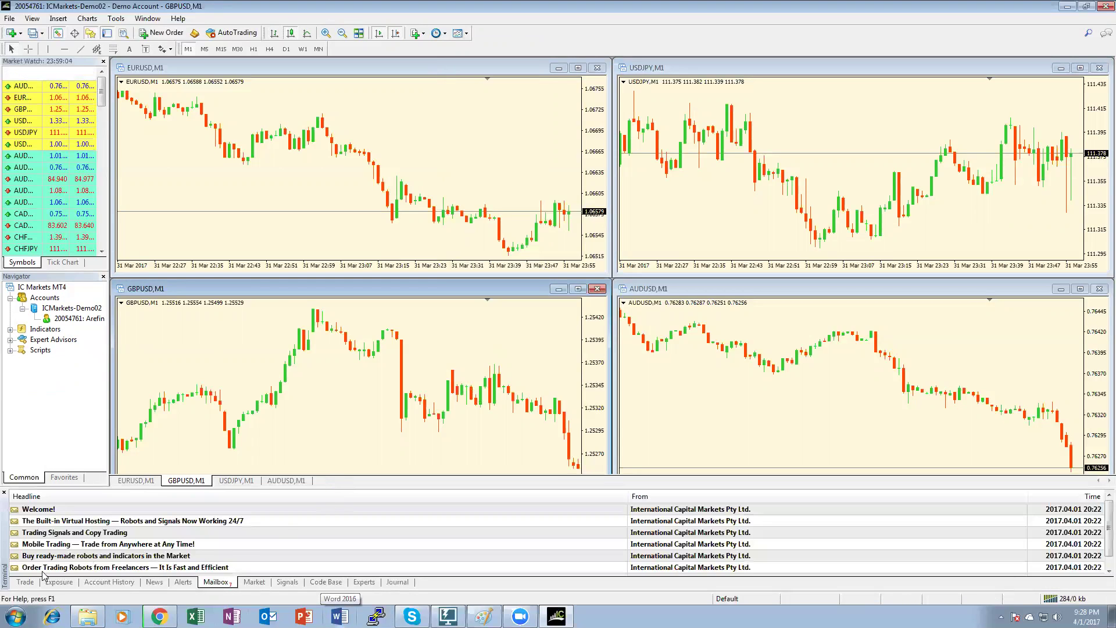
{"action": "left_click", "coordinate": [25, 582]}
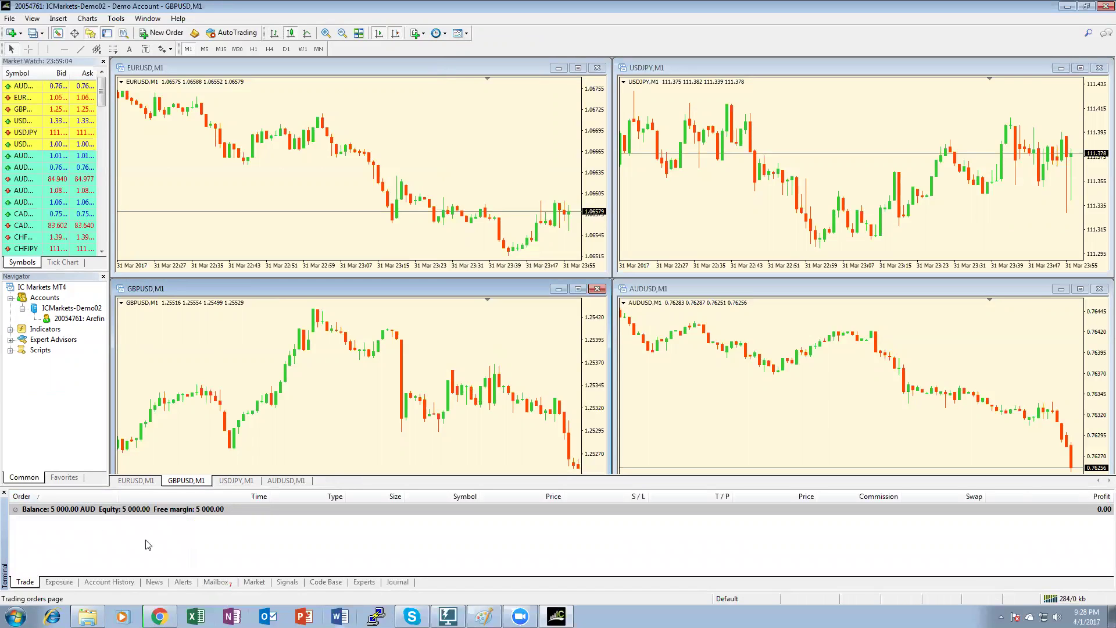
{"action": "left_click", "coordinate": [107, 583]}
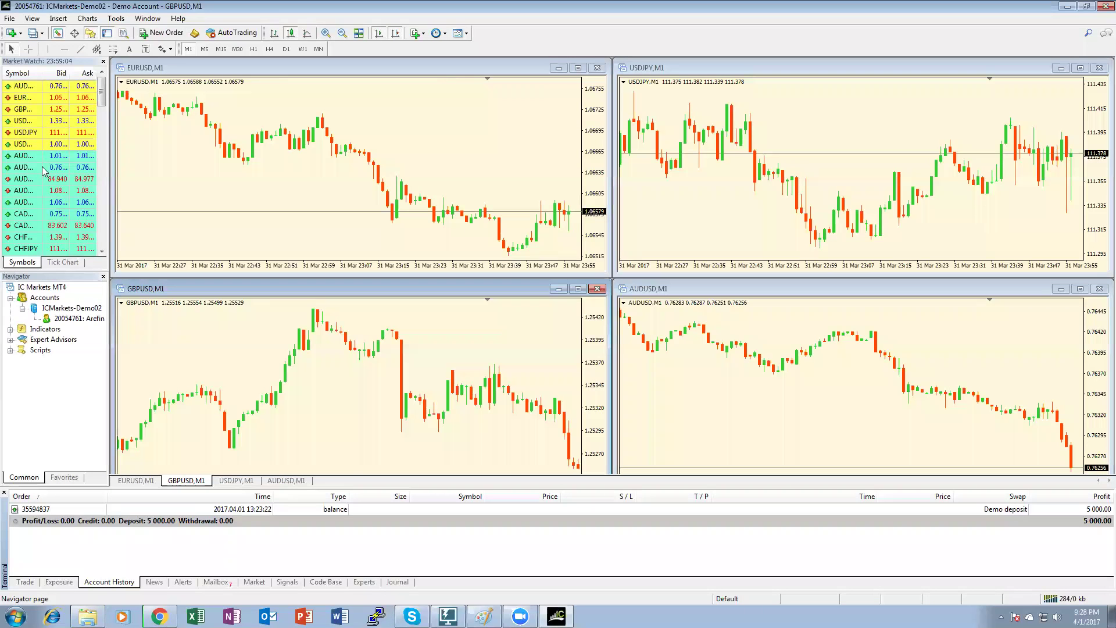
{"action": "left_click", "coordinate": [578, 68]}
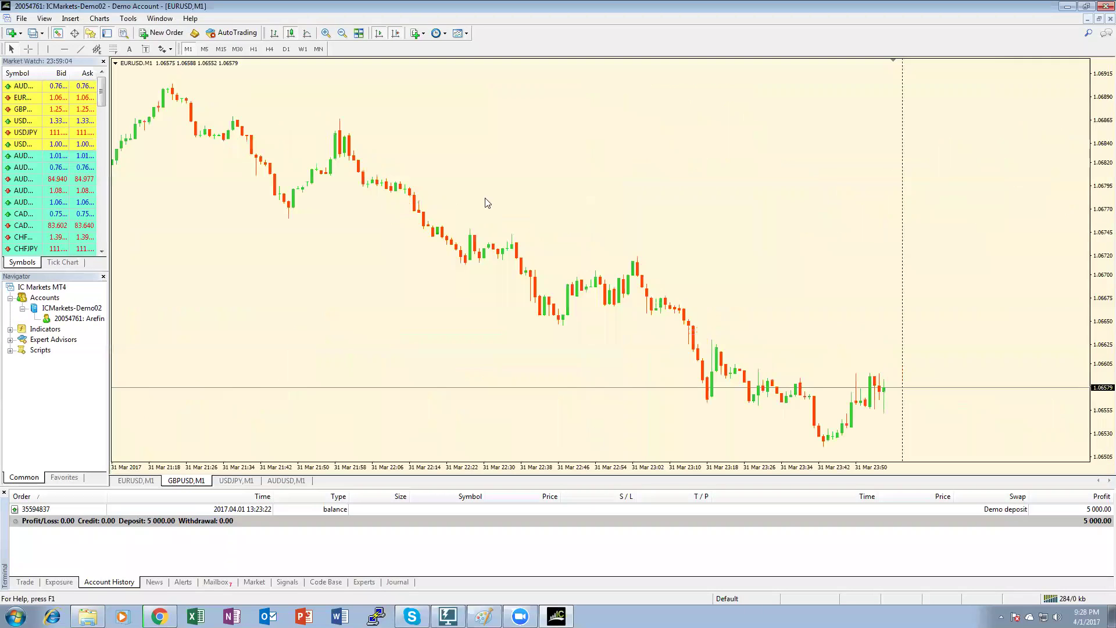
{"action": "left_click_drag", "start_coordinate": [1098, 199], "coordinate": [1101, 242]}
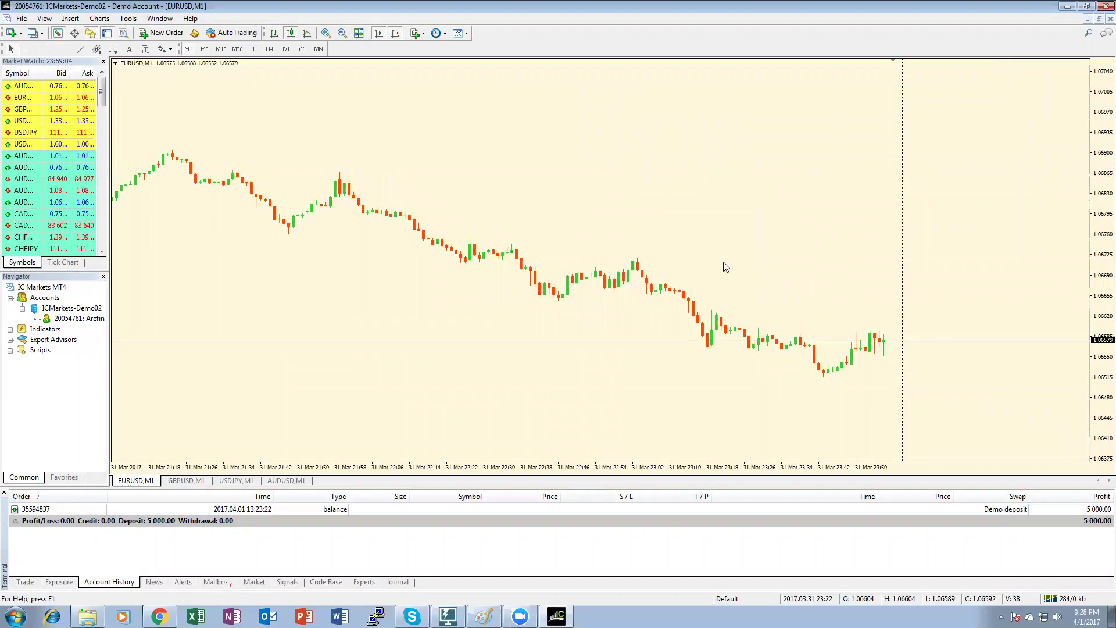
{"action": "left_click", "coordinate": [725, 598]}
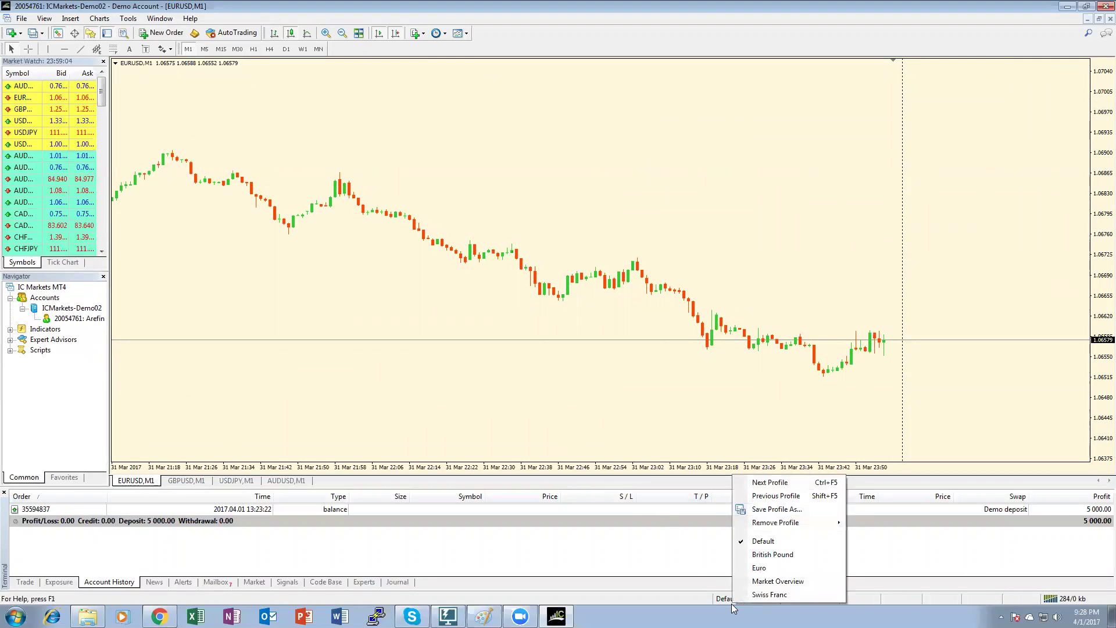
{"action": "left_click", "coordinate": [718, 603]}
{"action": "left_click", "coordinate": [718, 604]}
{"action": "left_click", "coordinate": [684, 606]}
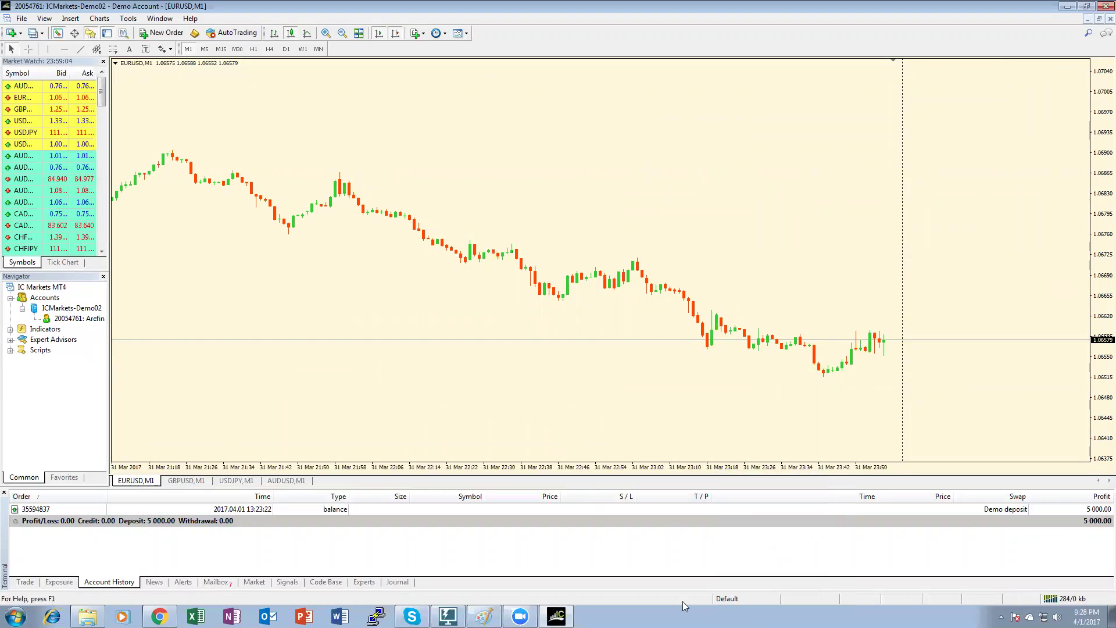
{"action": "left_click", "coordinate": [727, 598]}
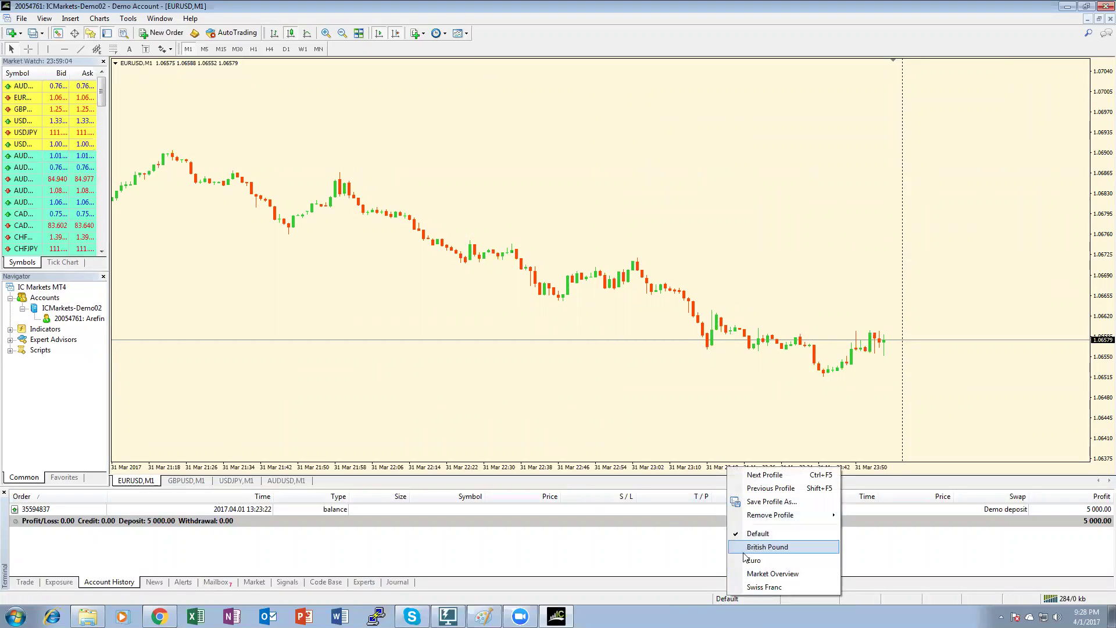
{"action": "left_click", "coordinate": [643, 395]}
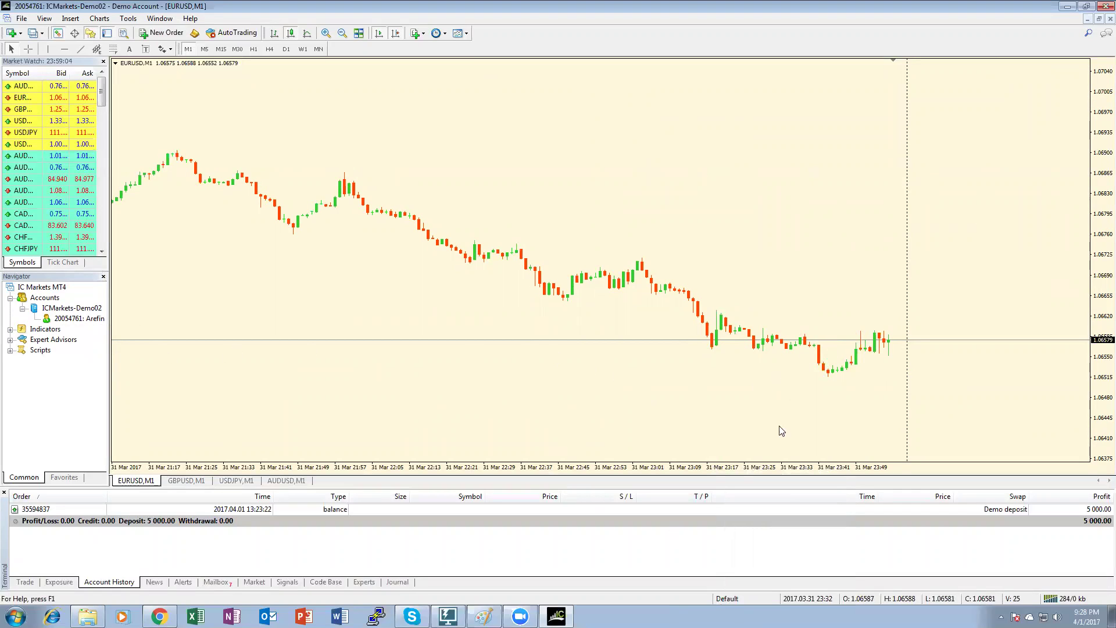
{"action": "left_click", "coordinate": [738, 600]}
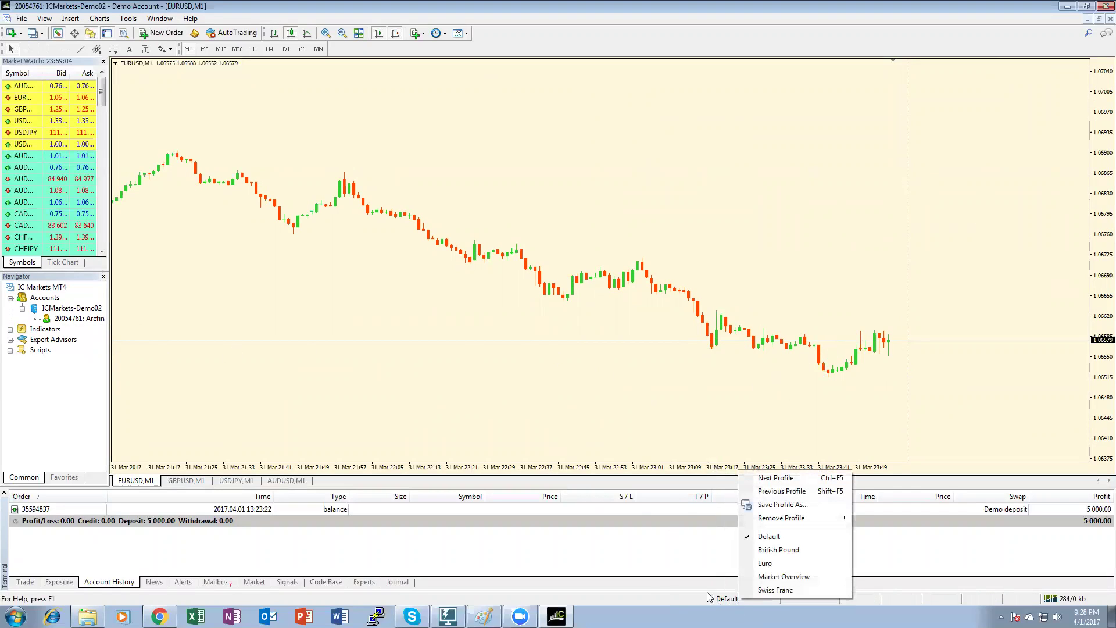
{"action": "left_click", "coordinate": [558, 400]}
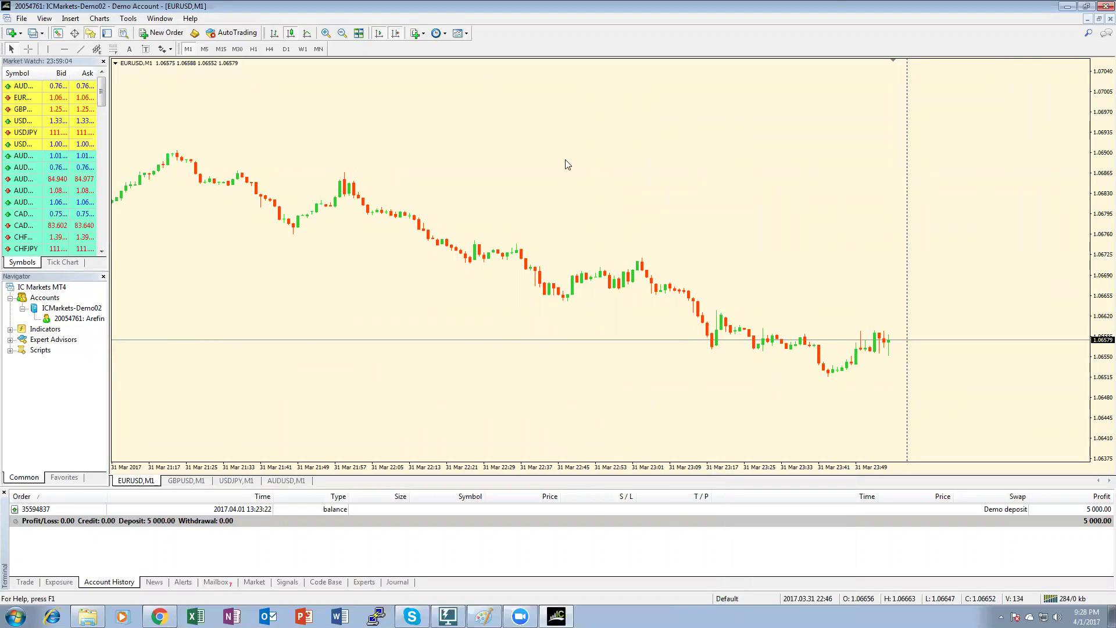